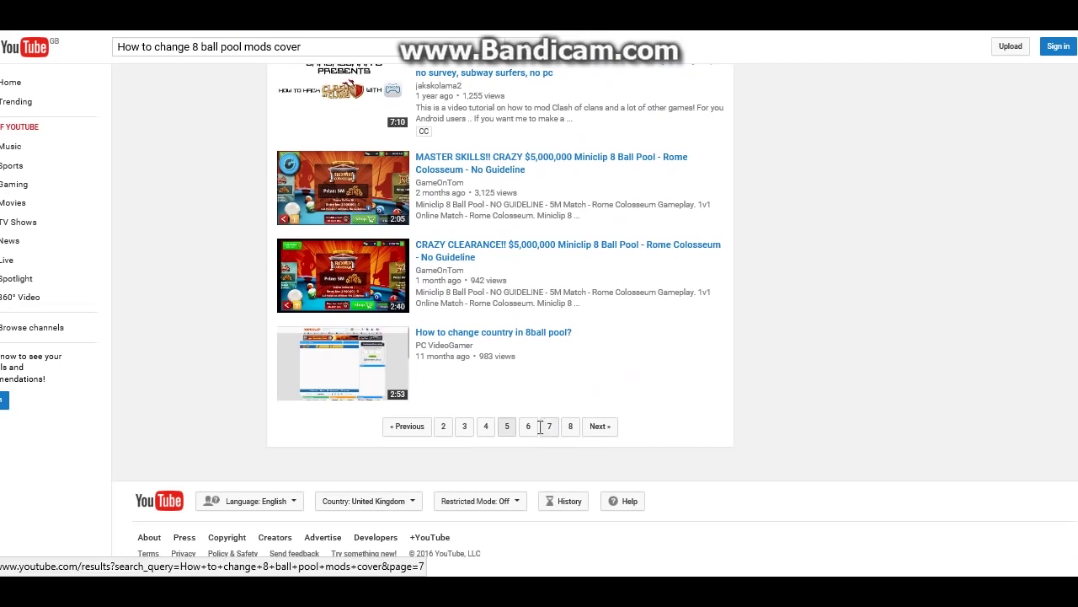
Browse pages 6 and 8 of the video search results for a tutorial on changing the 8 Ball Pool cover.
{"action": "left_click", "coordinate": [927, 339]}
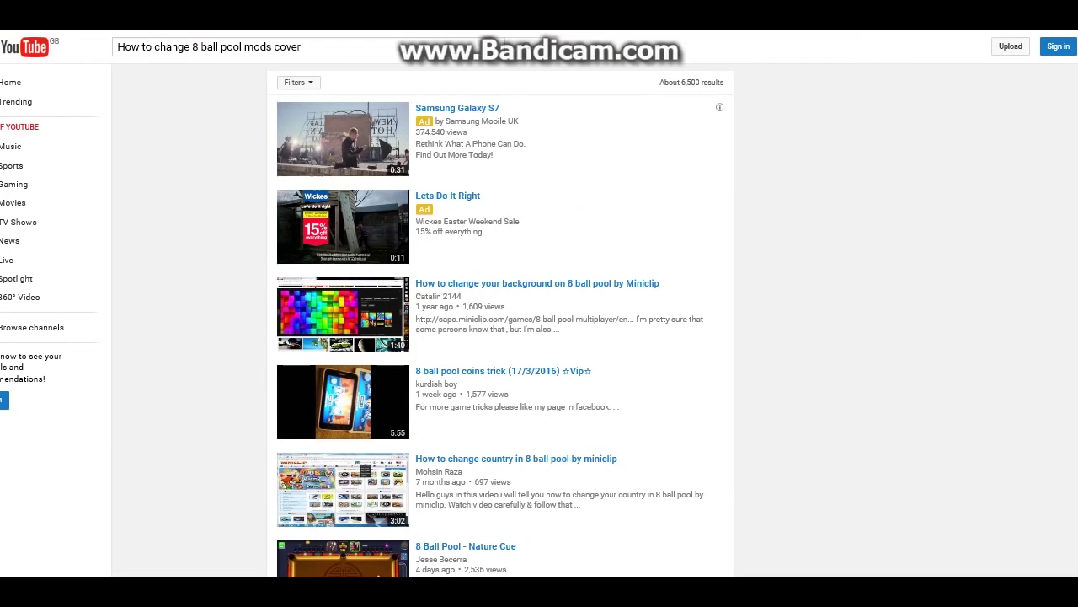
{"action": "scroll", "coordinate": [500, 320], "scroll_direction": "down", "scroll_amount": 20}
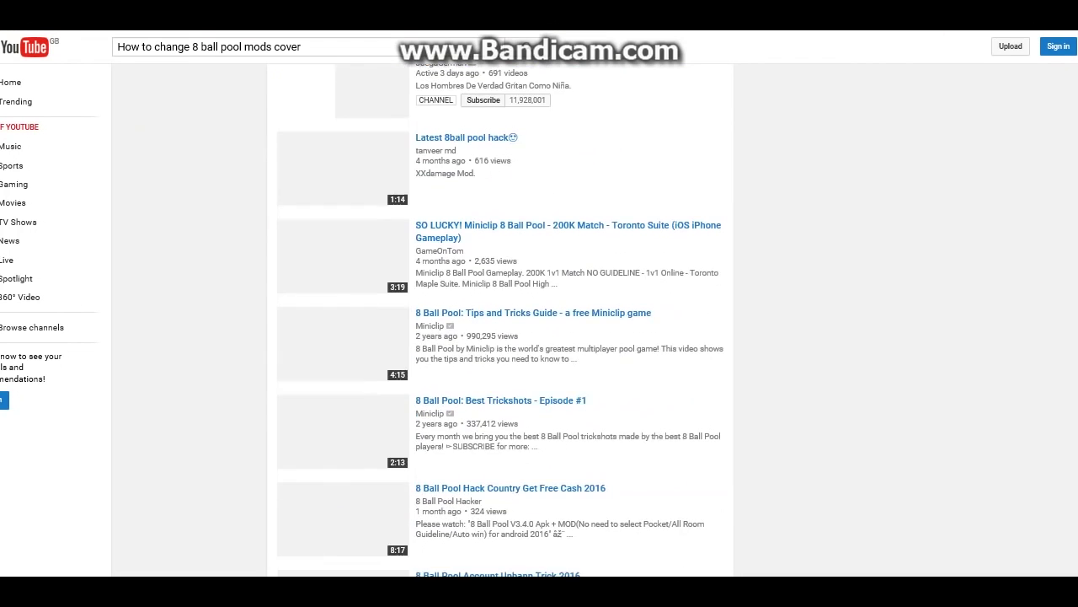
{"action": "left_click", "coordinate": [544, 533]}
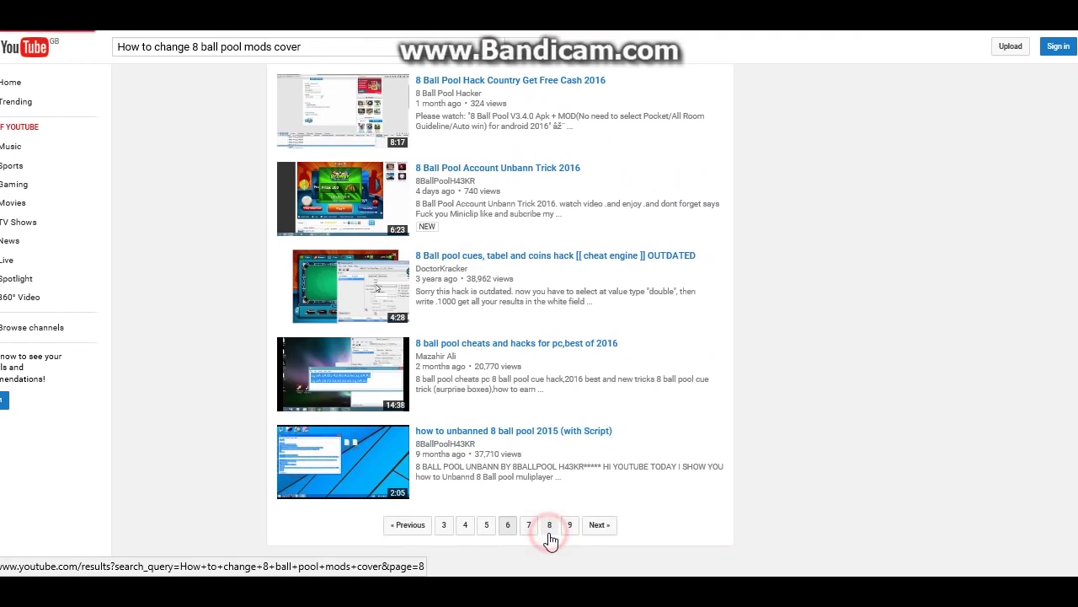
{"action": "scroll", "coordinate": [573, 506], "scroll_direction": "down", "scroll_amount": 10}
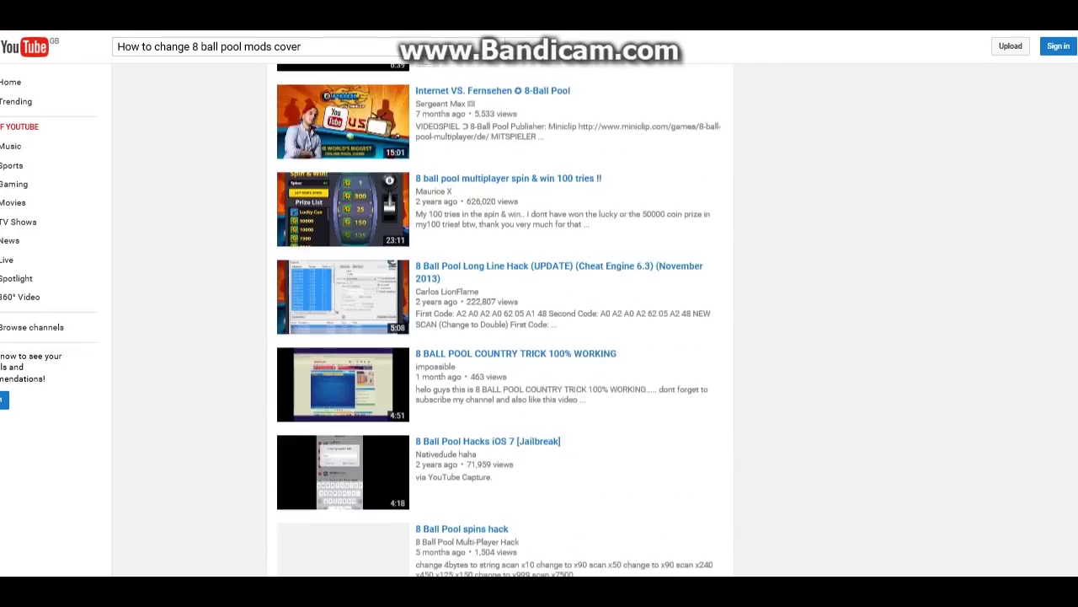
{"action": "scroll", "coordinate": [501, 320], "scroll_direction": "up", "scroll_amount": 5}
{"action": "scroll", "coordinate": [500, 320], "scroll_direction": "down", "scroll_amount": 8}
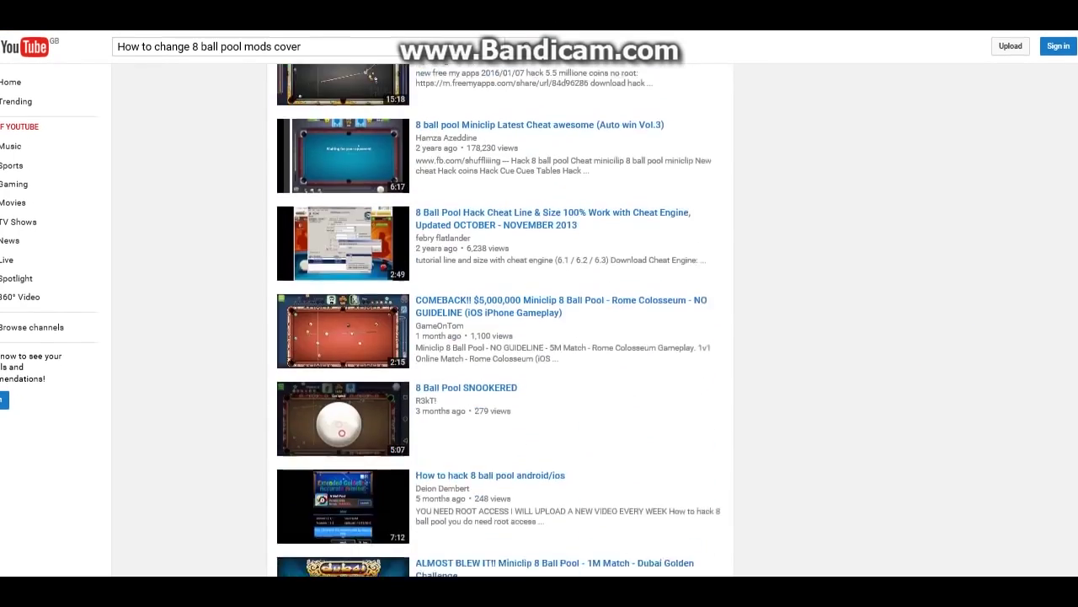
Open Sticky Notes, widen the blank note to about three times its width and place it over the video results.
{"action": "key", "text": "super+s"}
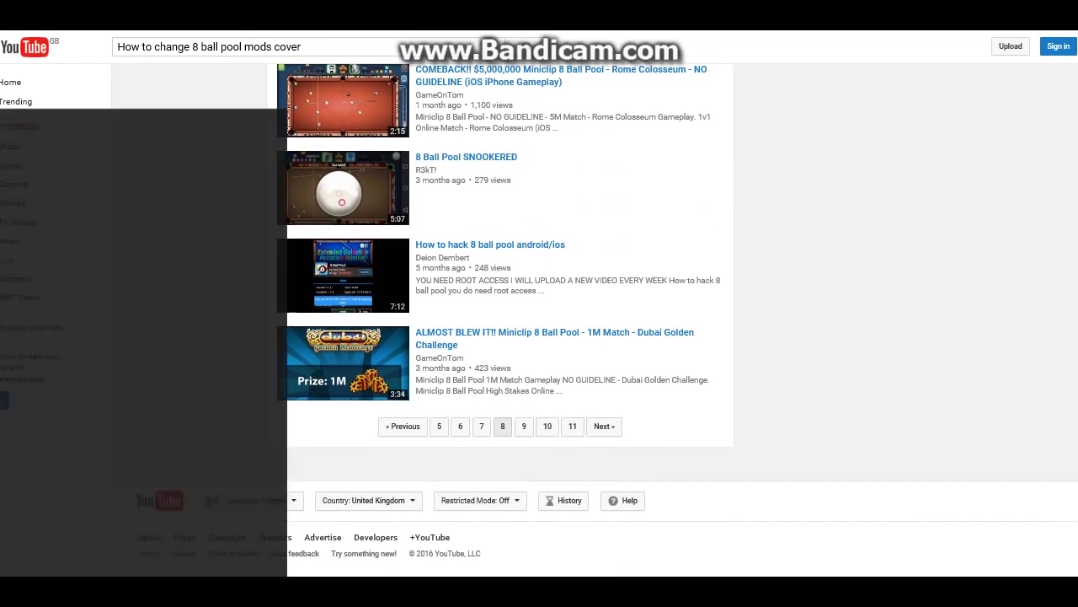
{"action": "type", "text": "stick"}
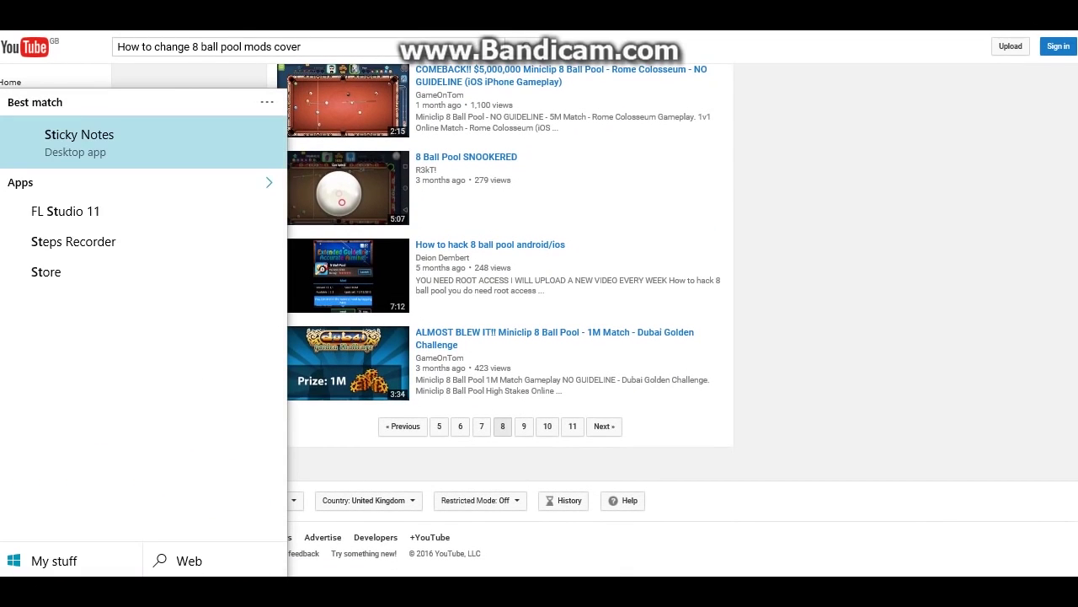
{"action": "left_click", "coordinate": [122, 158]}
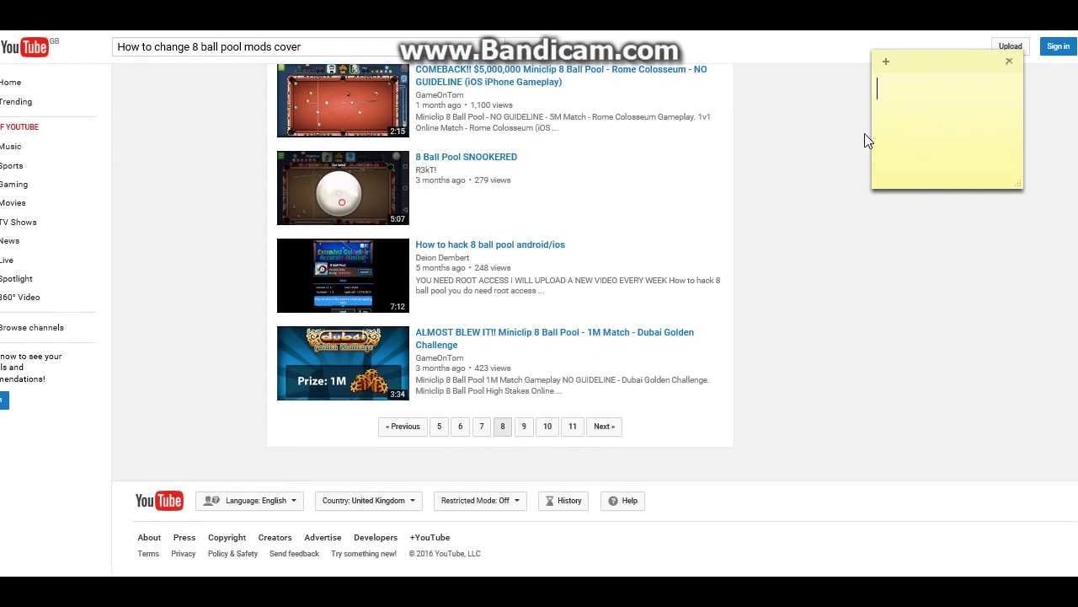
{"action": "left_click_drag", "start_coordinate": [872, 135], "coordinate": [561, 203]}
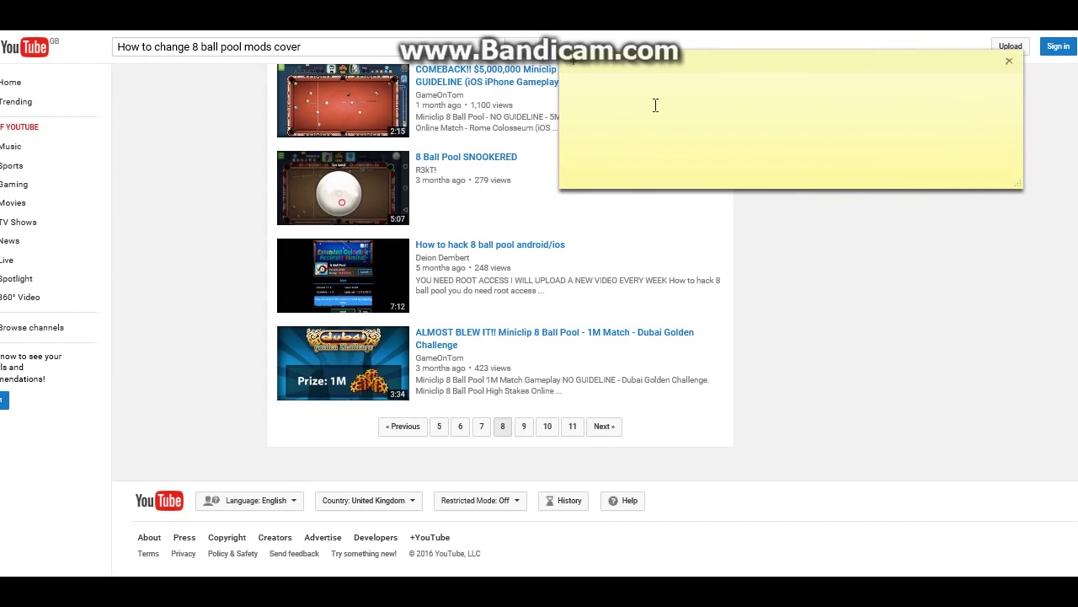
{"action": "left_click_drag", "start_coordinate": [706, 70], "coordinate": [628, 217]}
Write in the note: "So as you guys see there is no video like that if you see after this video then don't worry they".
{"action": "type", "text": "So as you guys see there is no video like "}
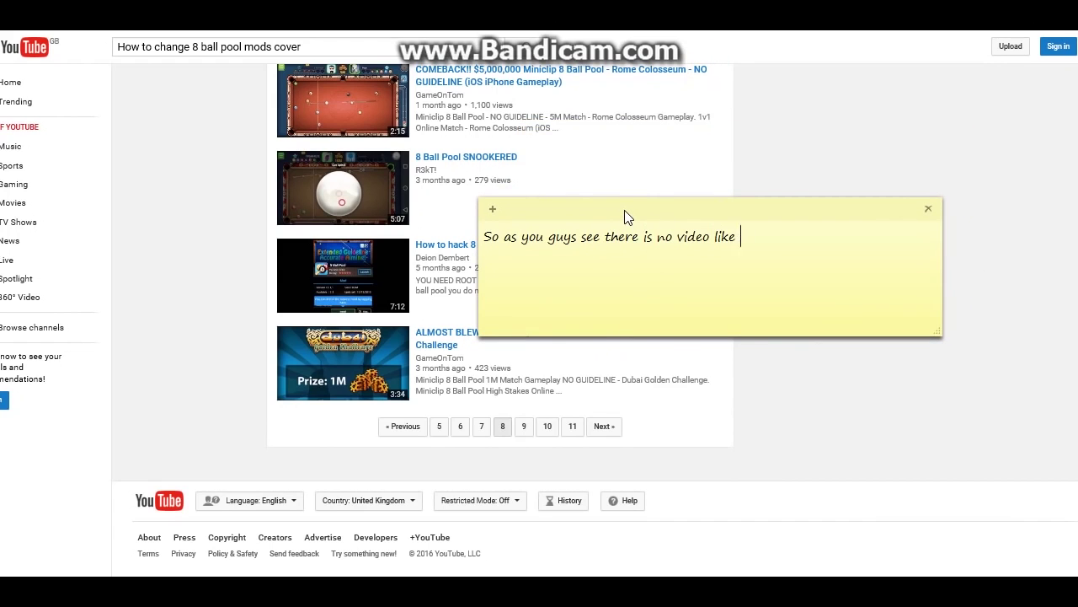
{"action": "type", "text": "that if you see after this "}
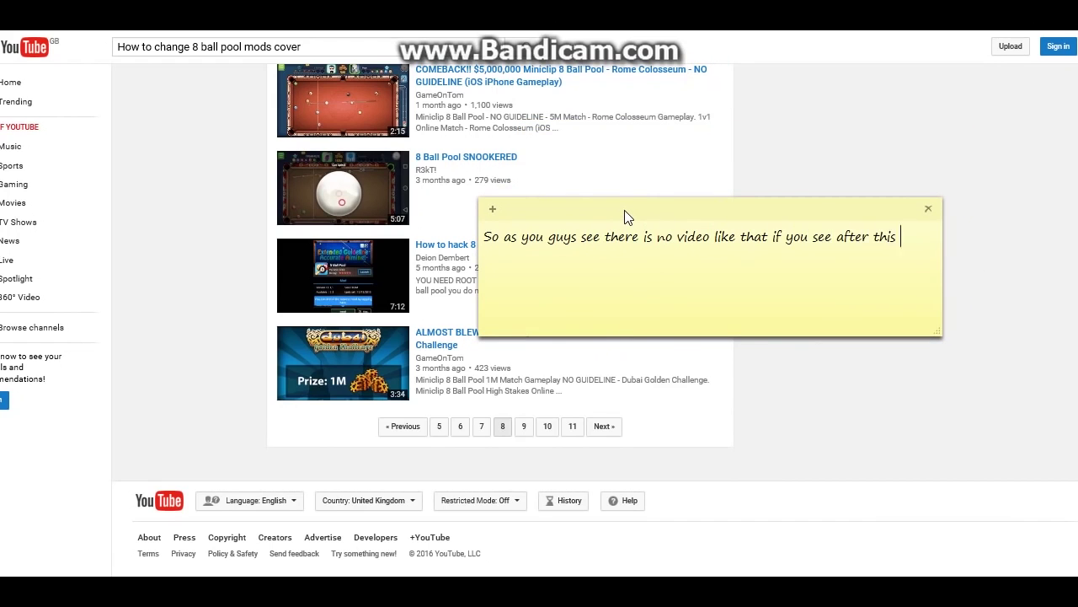
{"action": "type", "text": "video then don't worry they"}
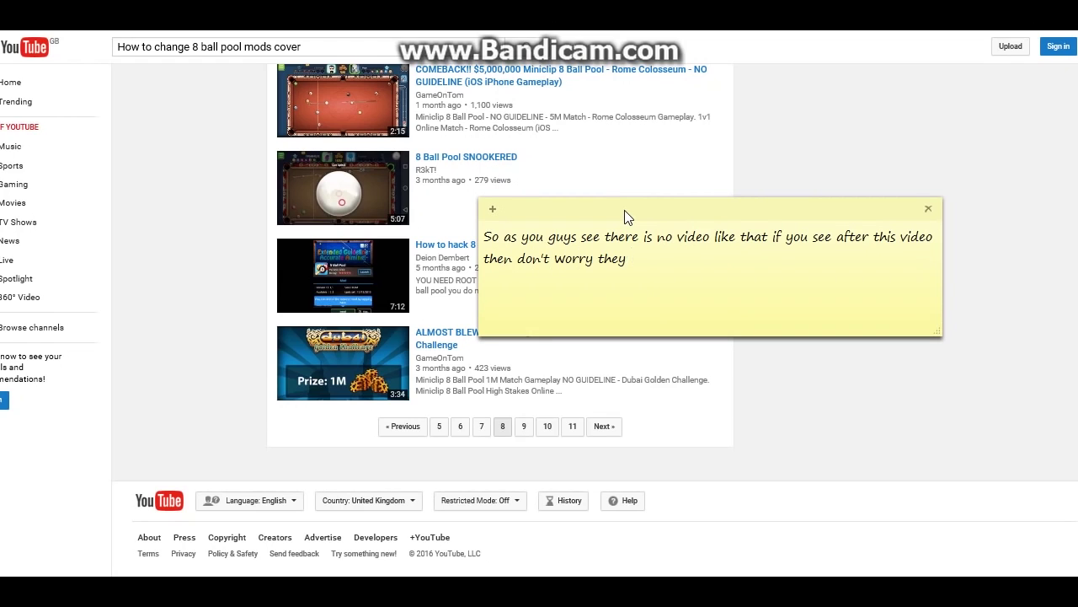
Add the sentence "Let's have a look what we gonna show you" to the note.
{"action": "type", "text": "Let's have a look what we gonna show you"}
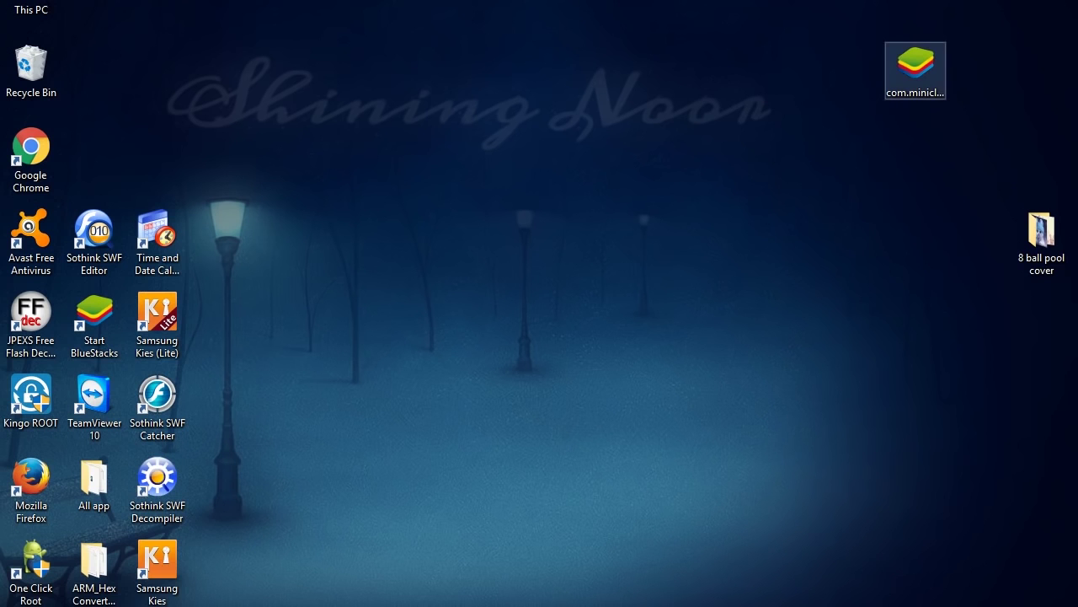
Open the com.miniclip.eightballpool-1.apk file from the desktop as an archive in WinRAR and dismiss the start-up notice.
{"action": "right_click", "coordinate": [915, 77]}
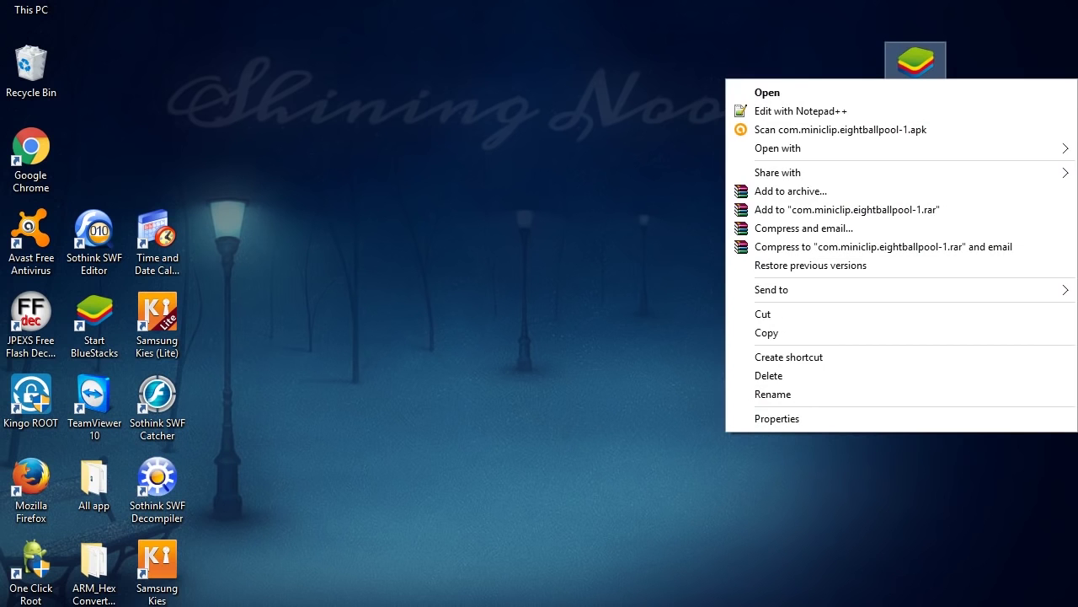
{"action": "mouse_move", "coordinate": [842, 149]}
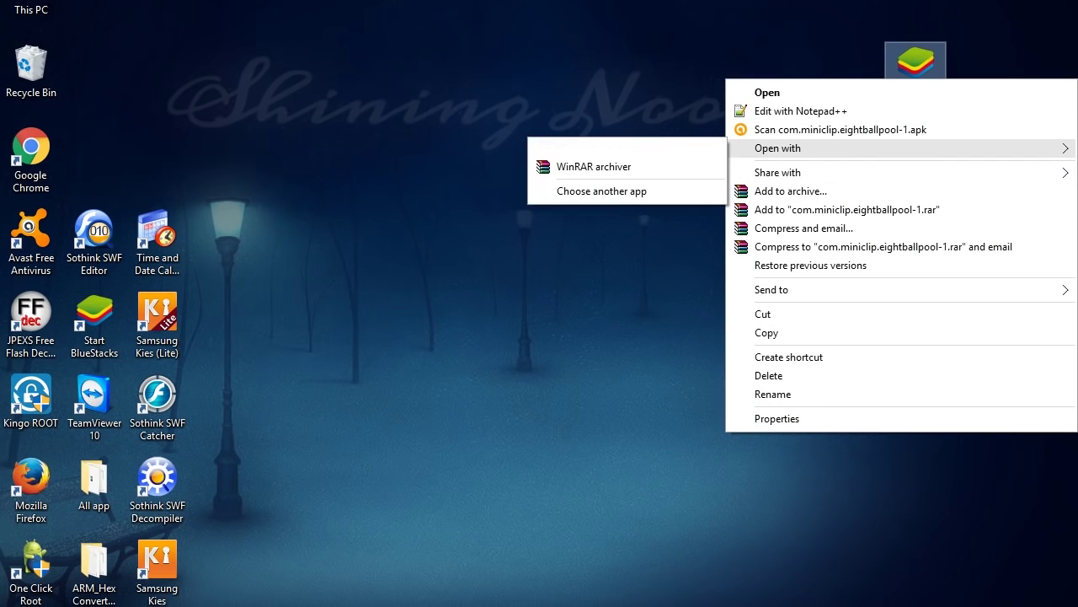
{"action": "left_click", "coordinate": [594, 166]}
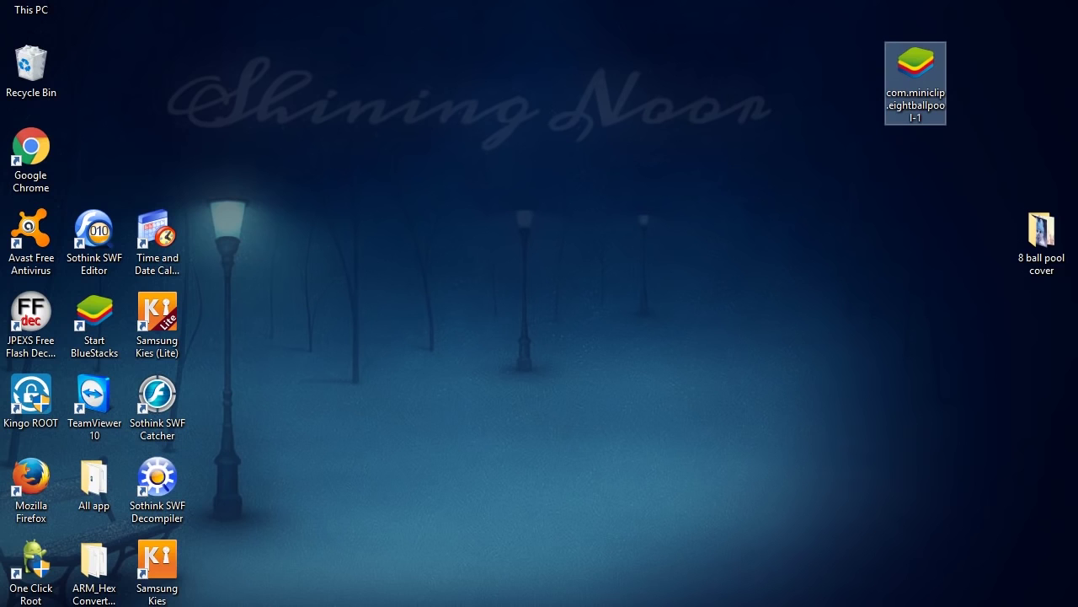
{"action": "left_click", "coordinate": [594, 166]}
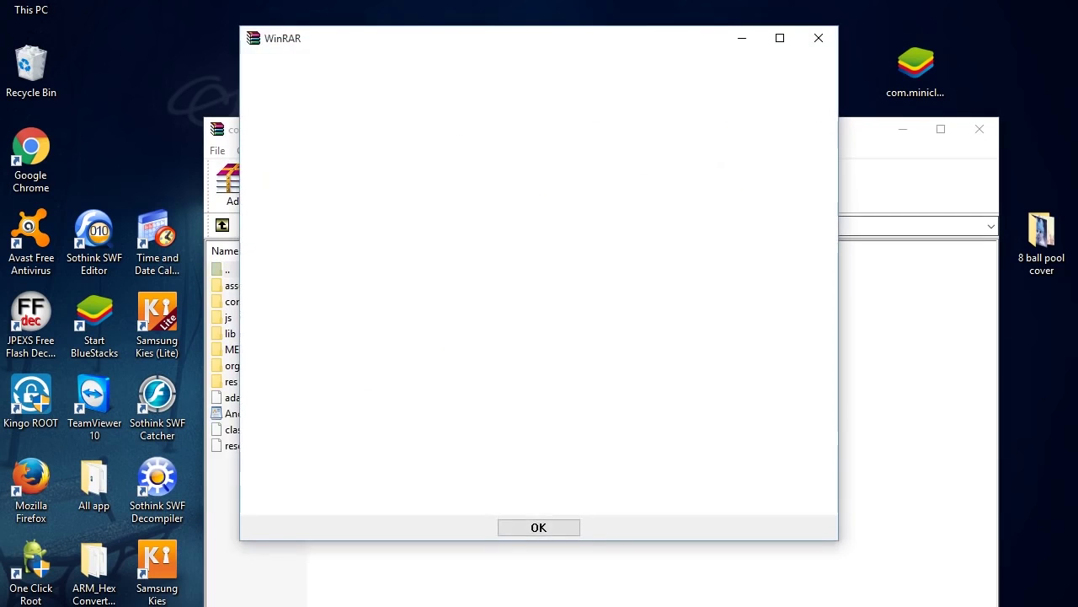
{"action": "left_click", "coordinate": [539, 527]}
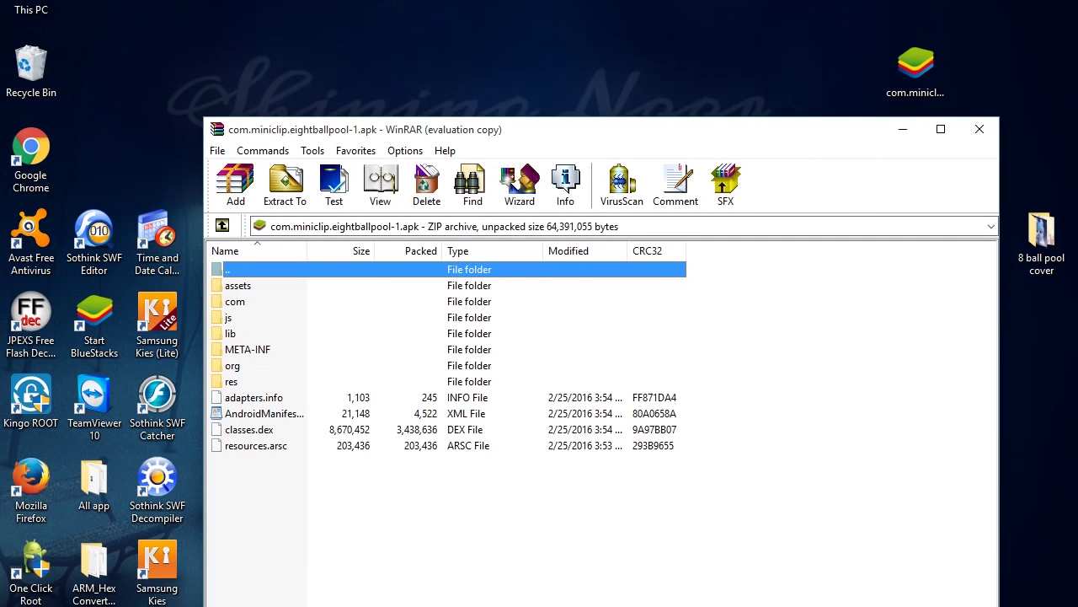
Extract the whole archive to a com.miniclip.eightballpool-1 folder on the desktop, then minimize the archive window.
{"action": "left_click", "coordinate": [285, 184]}
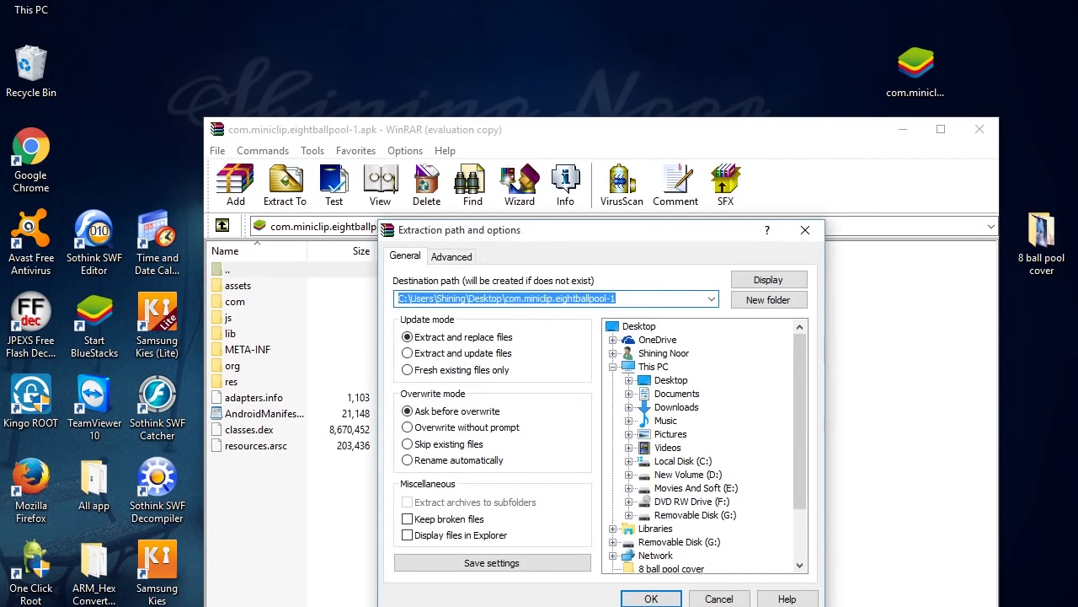
{"action": "key", "text": "Return"}
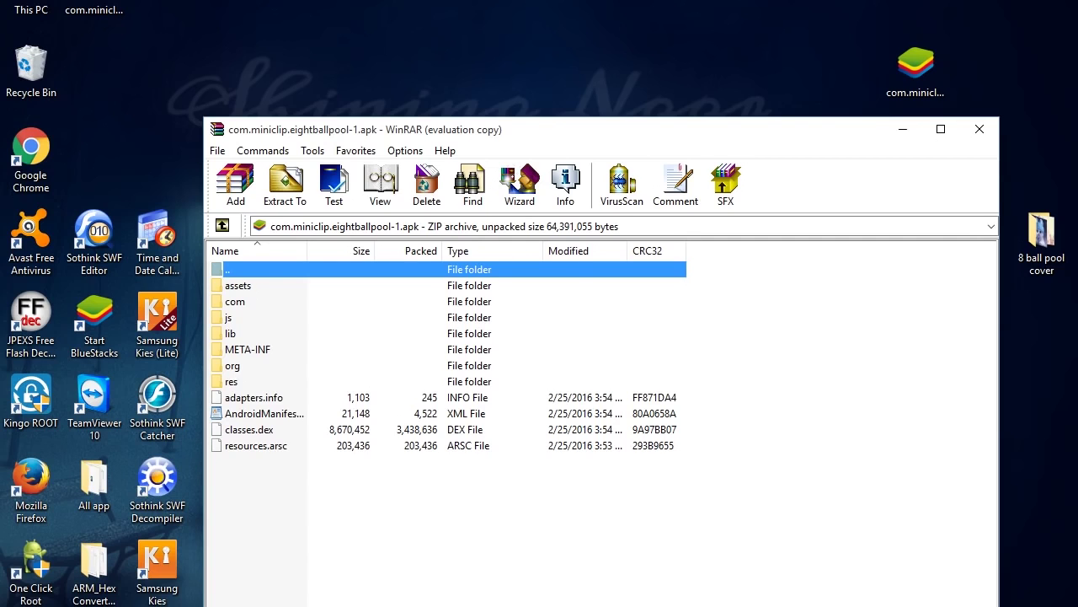
{"action": "left_click", "coordinate": [904, 129]}
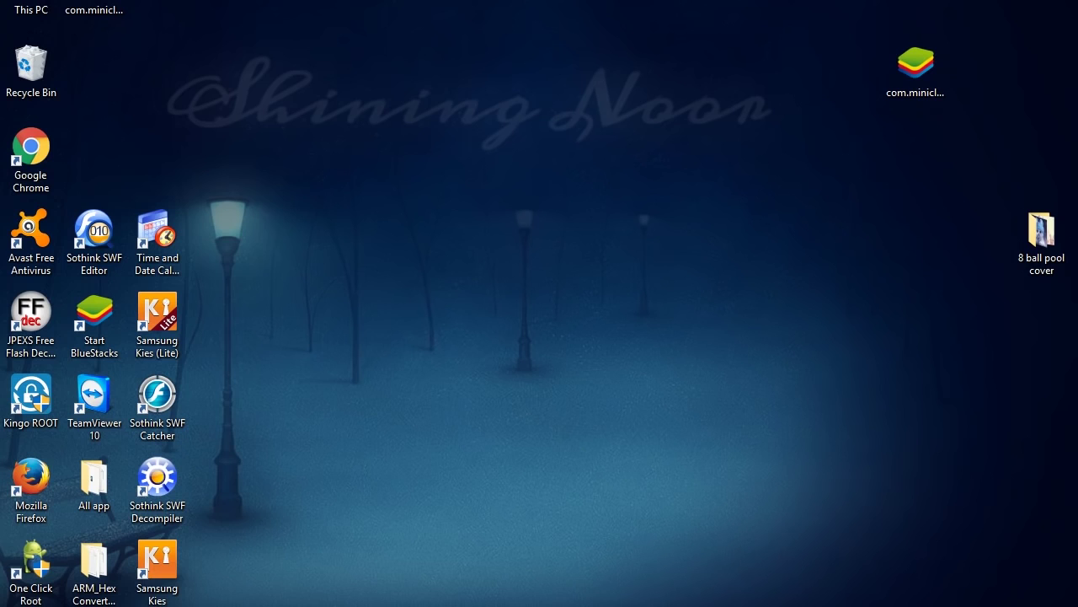
Move the extracted com.miniclip.eightballpool-1 folder to an empty desktop area and open the unpack folder inside its assets folder.
{"action": "left_click", "coordinate": [93, 10]}
{"action": "left_click_drag", "start_coordinate": [93, 10], "coordinate": [409, 91]}
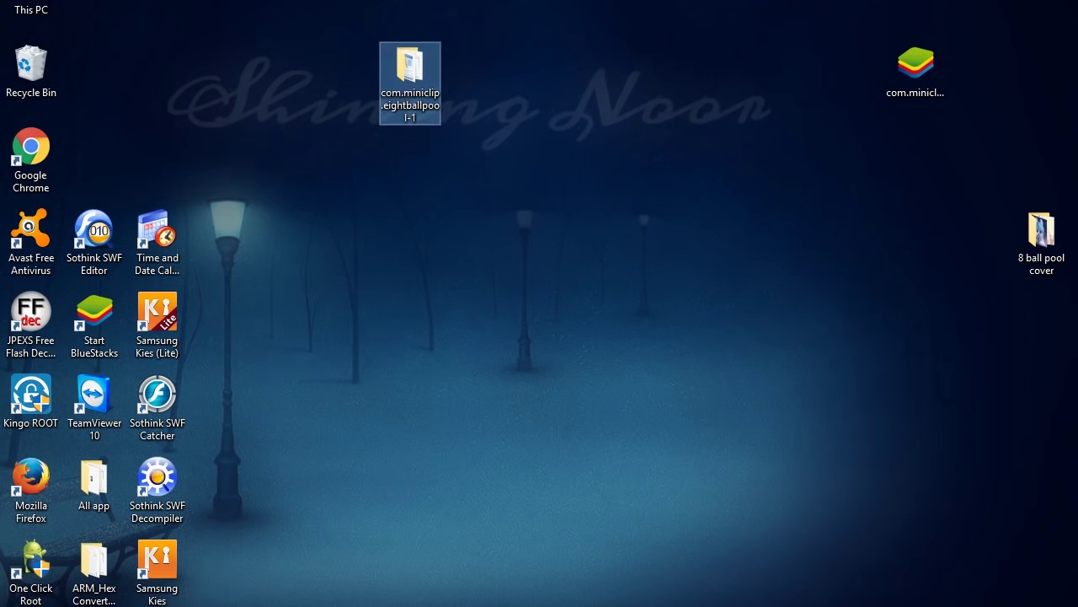
{"action": "double_click", "coordinate": [410, 84]}
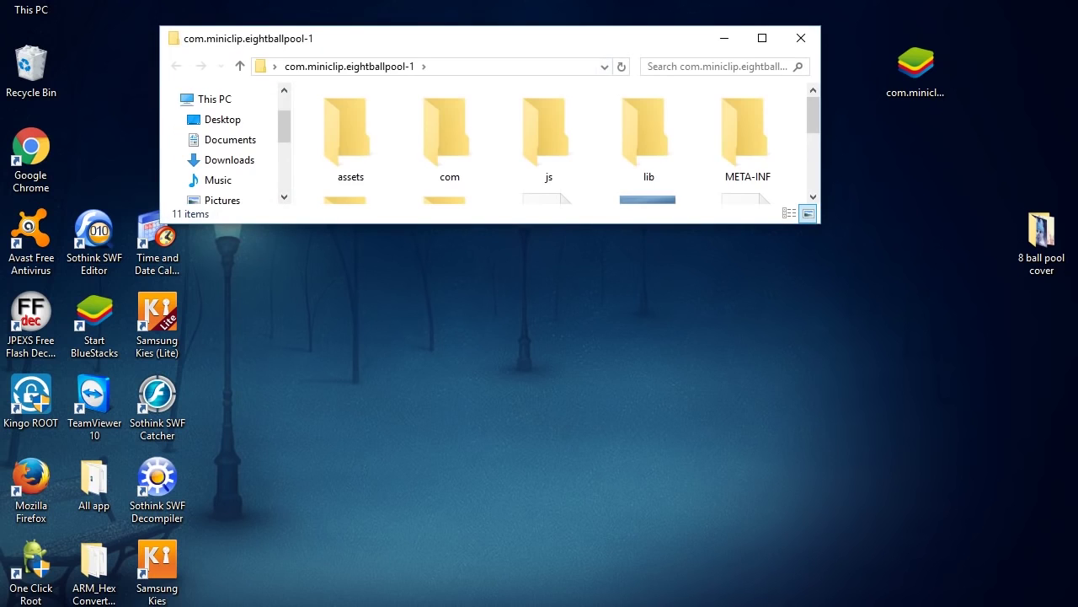
{"action": "left_click", "coordinate": [762, 38]}
{"action": "double_click", "coordinate": [191, 19]}
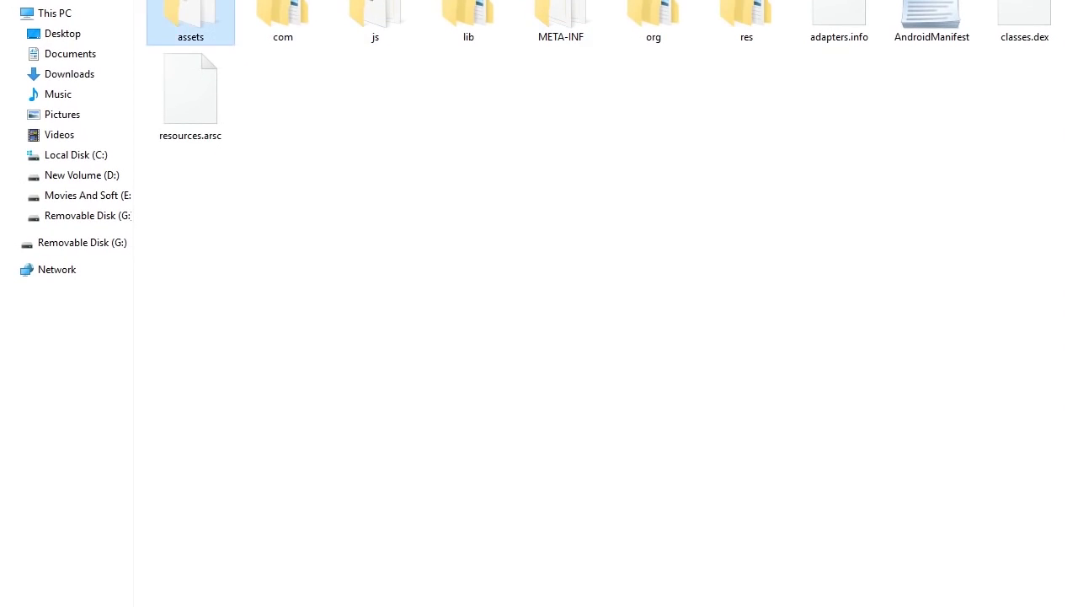
{"action": "double_click", "coordinate": [192, 18]}
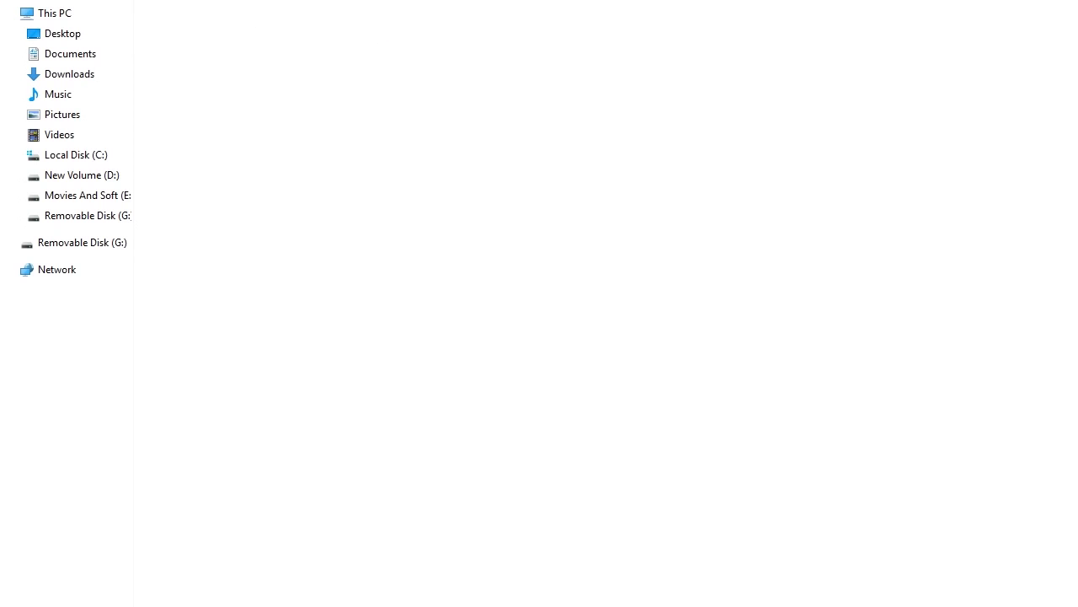
Find the BG_Android and BG_Android_sd images in the unpack folder and copy both.
{"action": "scroll", "coordinate": [736, 503], "scroll_direction": "down", "scroll_amount": 10}
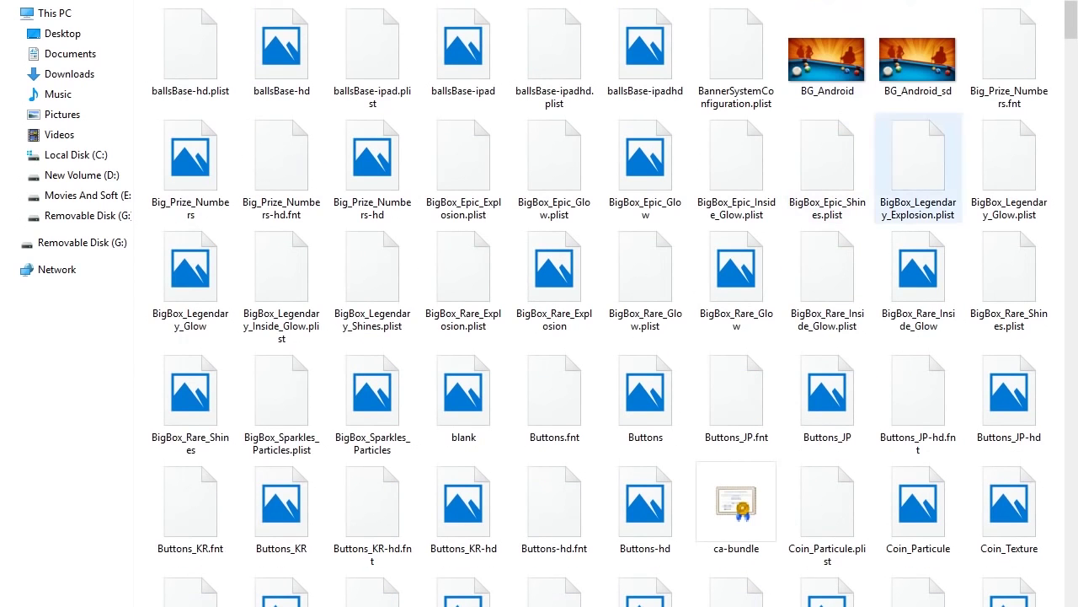
{"action": "left_click", "coordinate": [827, 61]}
{"action": "left_click", "coordinate": [918, 61], "text": "ctrl"}
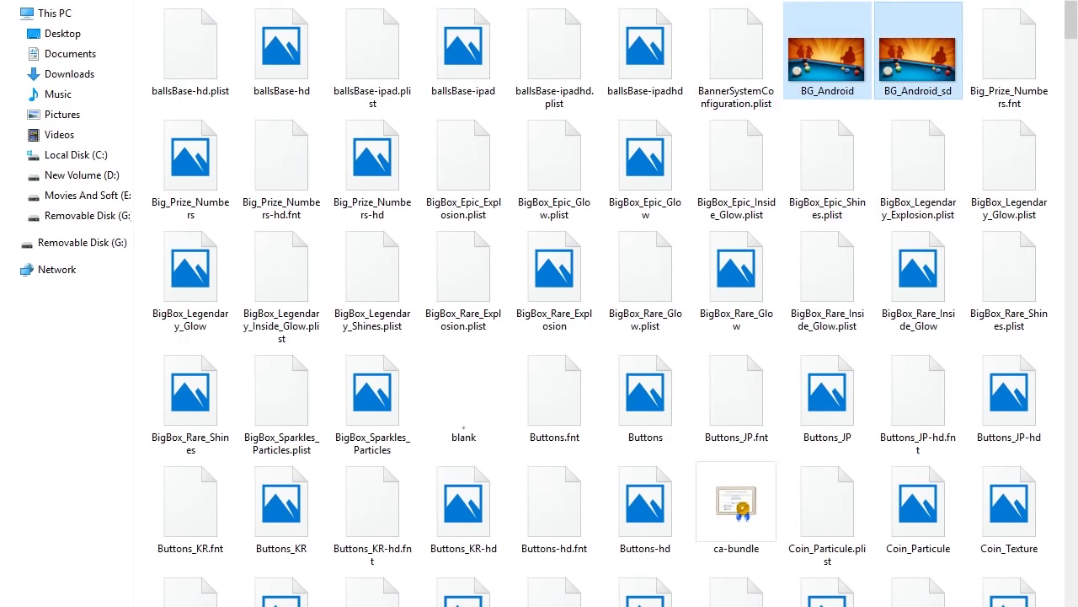
Create a new folder named "old cover" on the desktop.
{"action": "key", "text": "super+d"}
{"action": "right_click", "coordinate": [660, 176]}
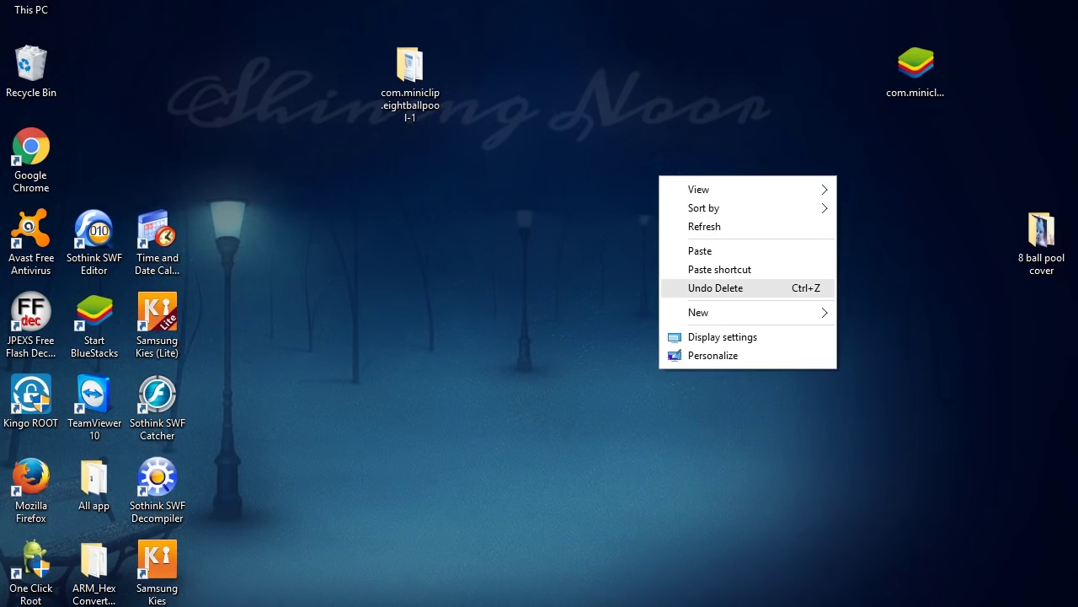
{"action": "mouse_move", "coordinate": [746, 313]}
{"action": "key", "text": "Return"}
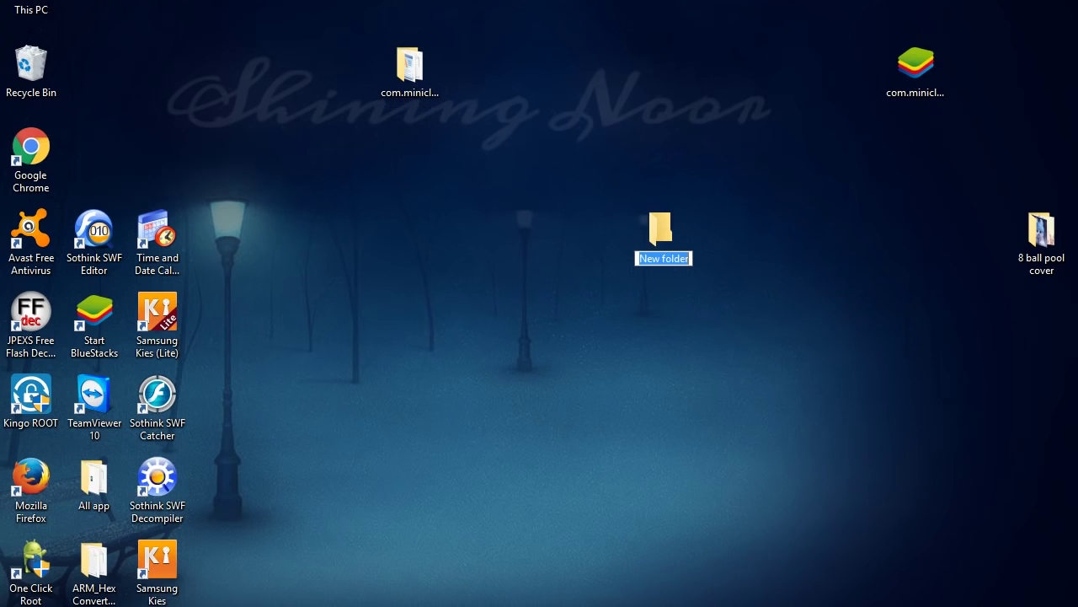
{"action": "type", "text": "o"}
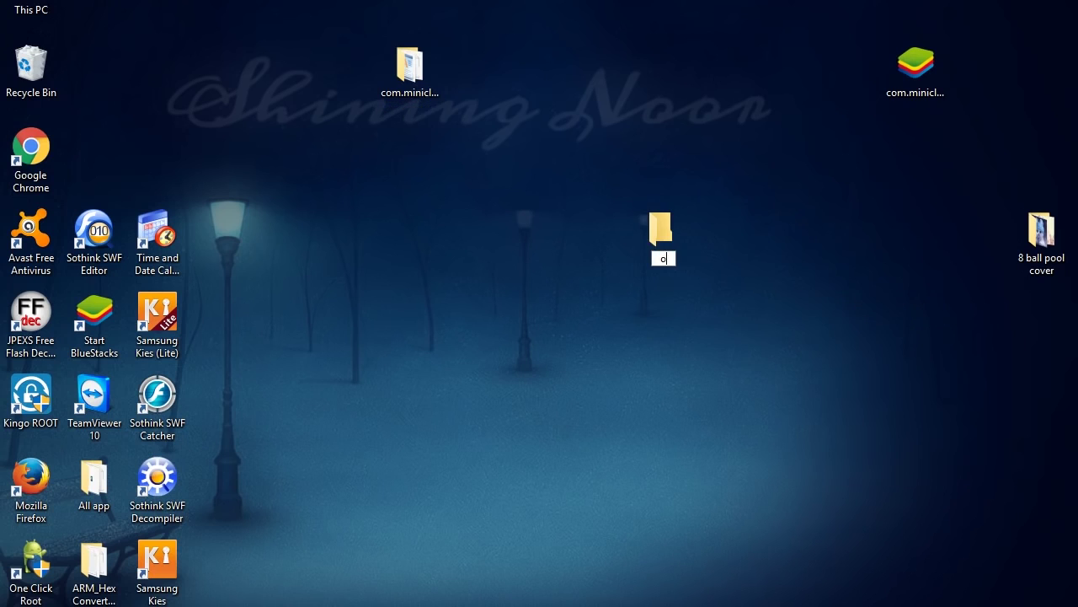
{"action": "type", "text": "fd cover"}
{"action": "key", "text": "Return"}
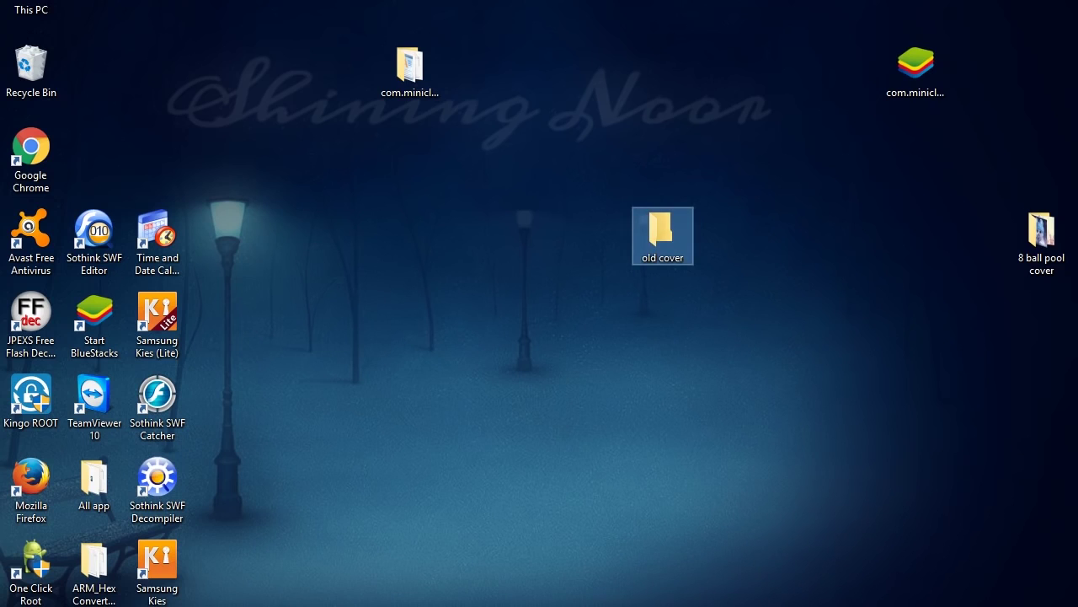
Paste the copied BG_Android and BG_Android_sd images into the old cover folder.
{"action": "double_click", "coordinate": [662, 233]}
{"action": "right_click", "coordinate": [614, 162]}
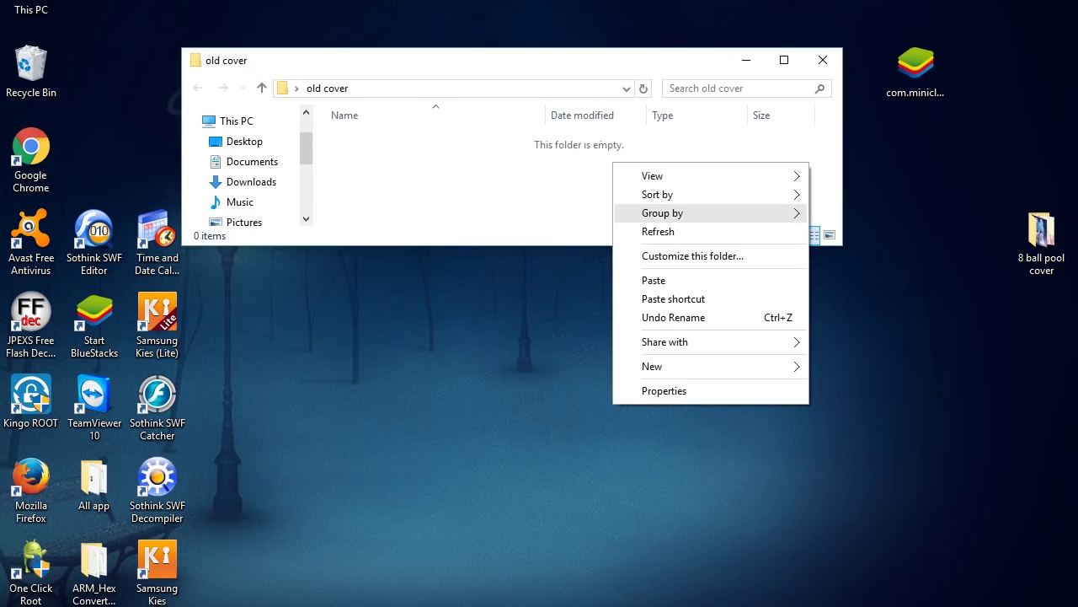
{"action": "left_click", "coordinate": [655, 281]}
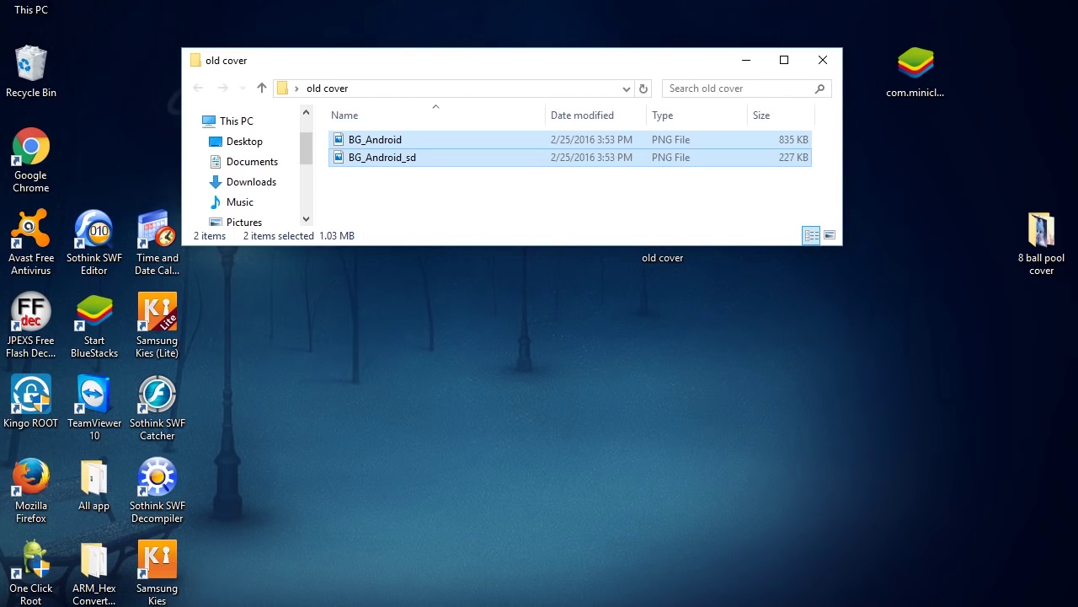
Switch to the extracted APK folder, open its res folder and enter the drawable folder listed above drawable-hdpi-v4.
{"action": "left_click", "coordinate": [390, 605]}
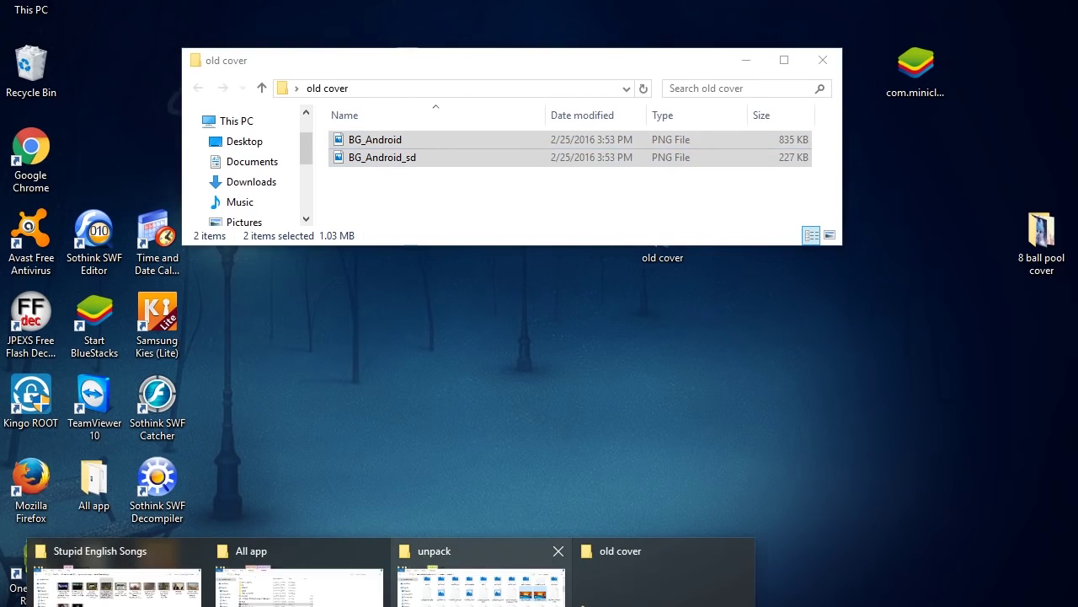
{"action": "left_click", "coordinate": [481, 582]}
{"action": "key", "text": "alt+Left"}
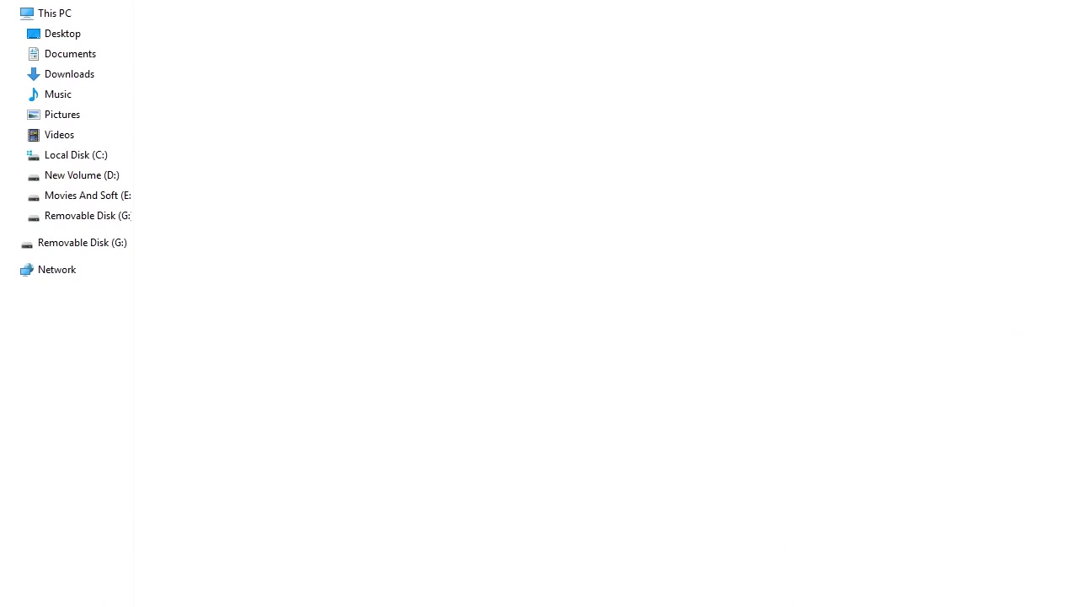
{"action": "key", "text": "Return"}
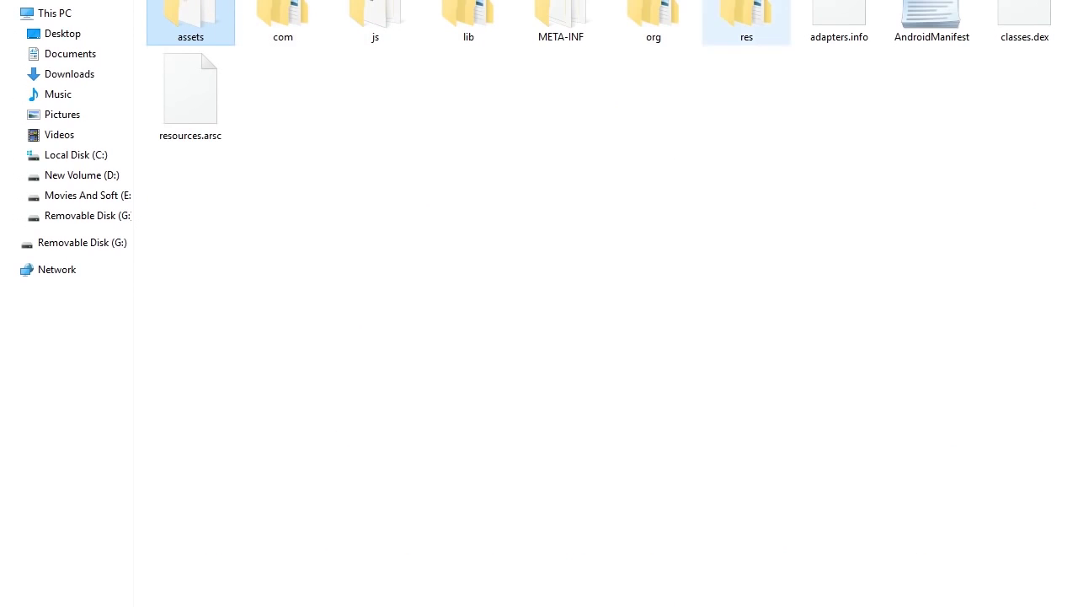
{"action": "double_click", "coordinate": [746, 19]}
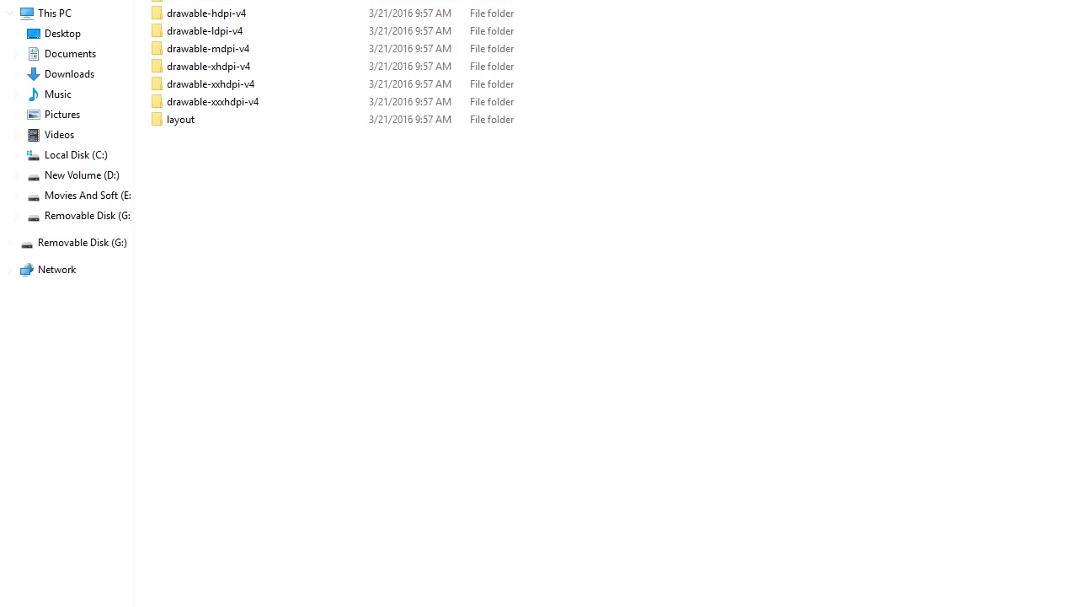
{"action": "double_click", "coordinate": [211, 1]}
{"action": "key", "text": "alt+Left"}
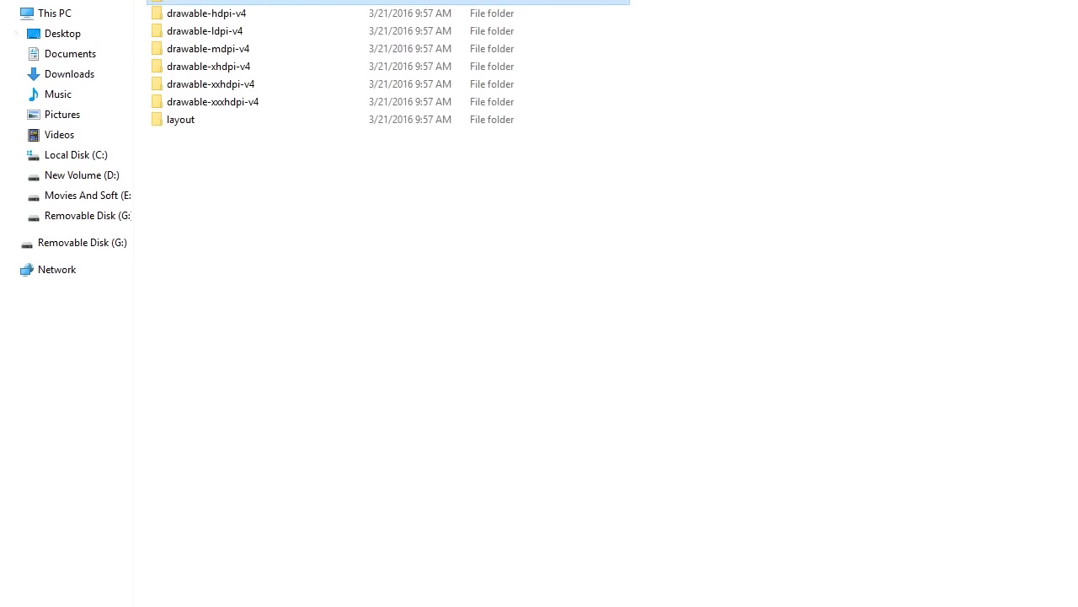
{"action": "double_click", "coordinate": [186, 2]}
Find the intro_background image among the drawable files and copy it.
{"action": "scroll", "coordinate": [783, 354], "scroll_direction": "down", "scroll_amount": 3}
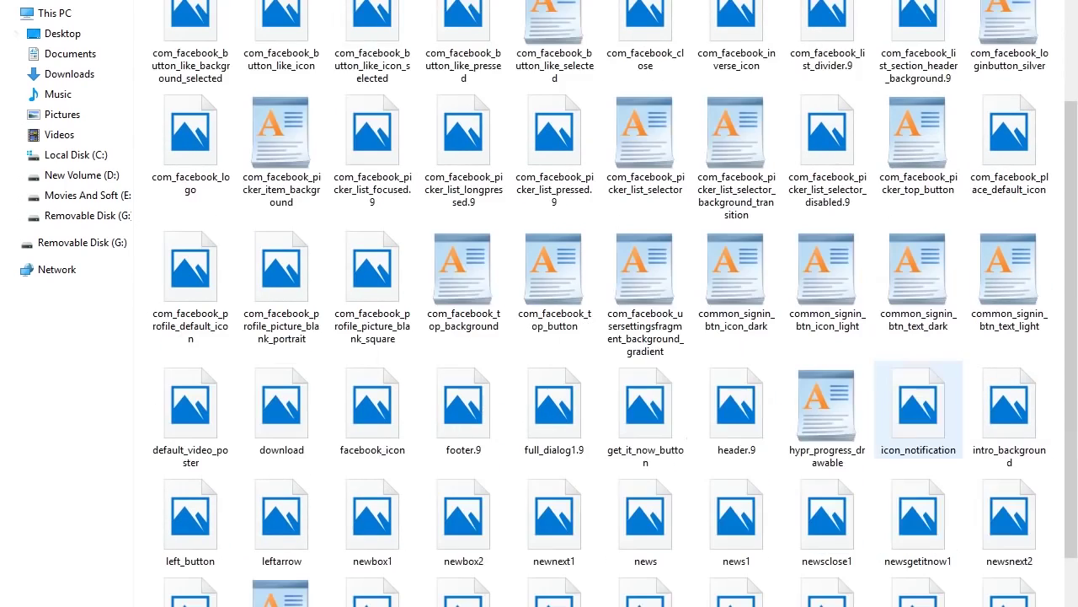
{"action": "scroll", "coordinate": [745, 300], "scroll_direction": "up", "scroll_amount": 3}
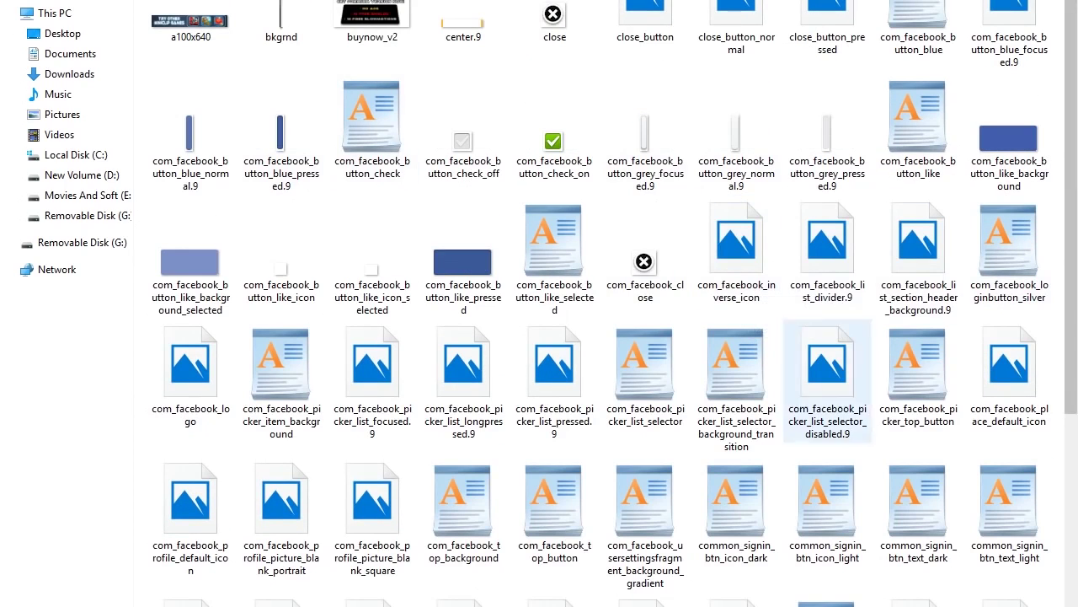
{"action": "scroll", "coordinate": [646, 295], "scroll_direction": "down", "scroll_amount": 3}
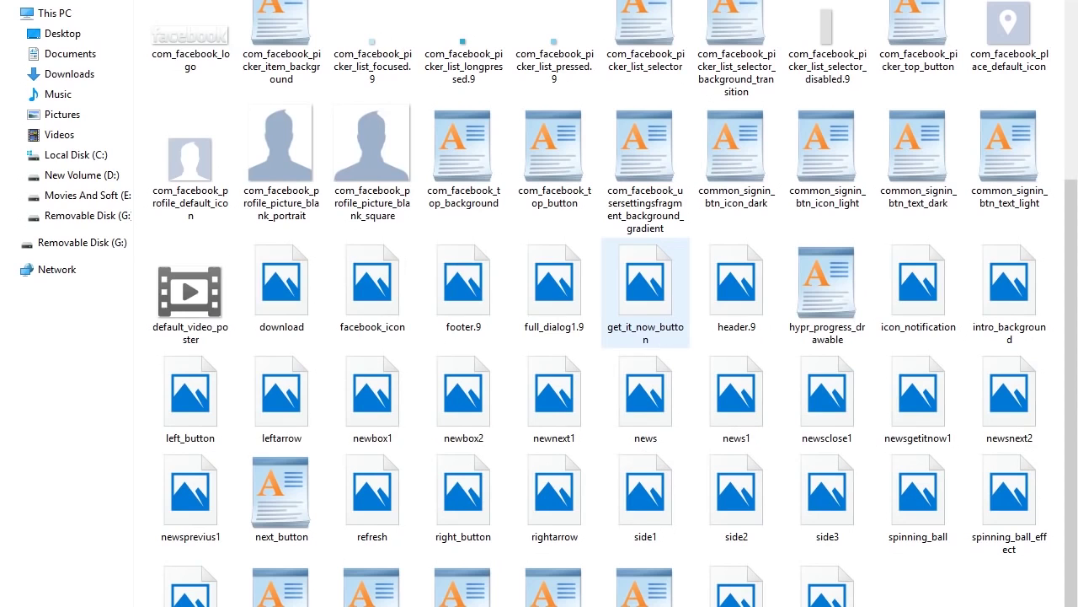
{"action": "left_click", "coordinate": [1009, 298]}
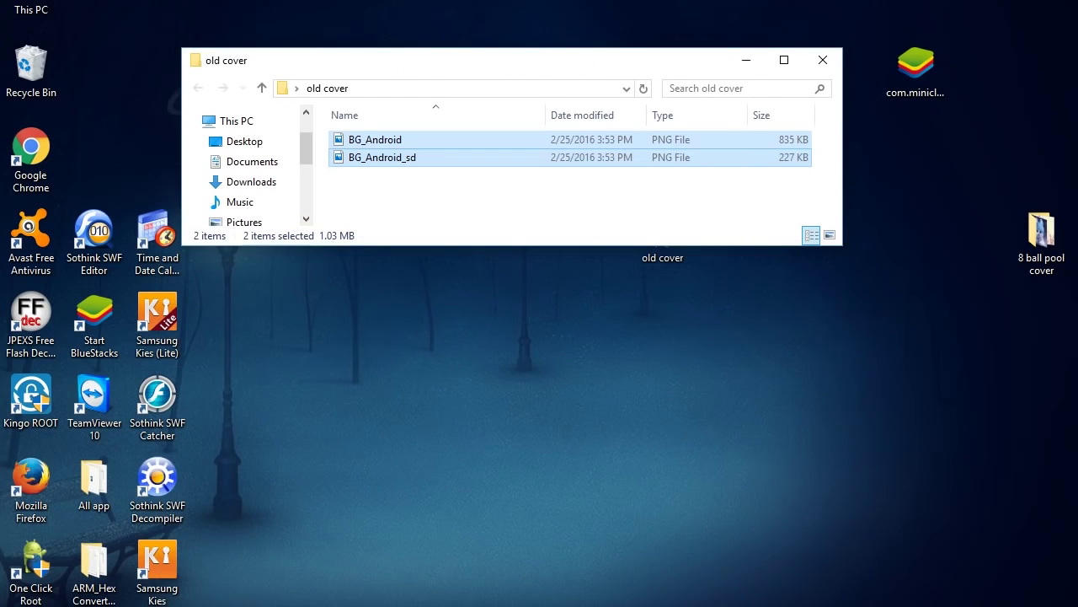
Paste the intro_background image into the old cover folder and minimize that window.
{"action": "right_click", "coordinate": [562, 195]}
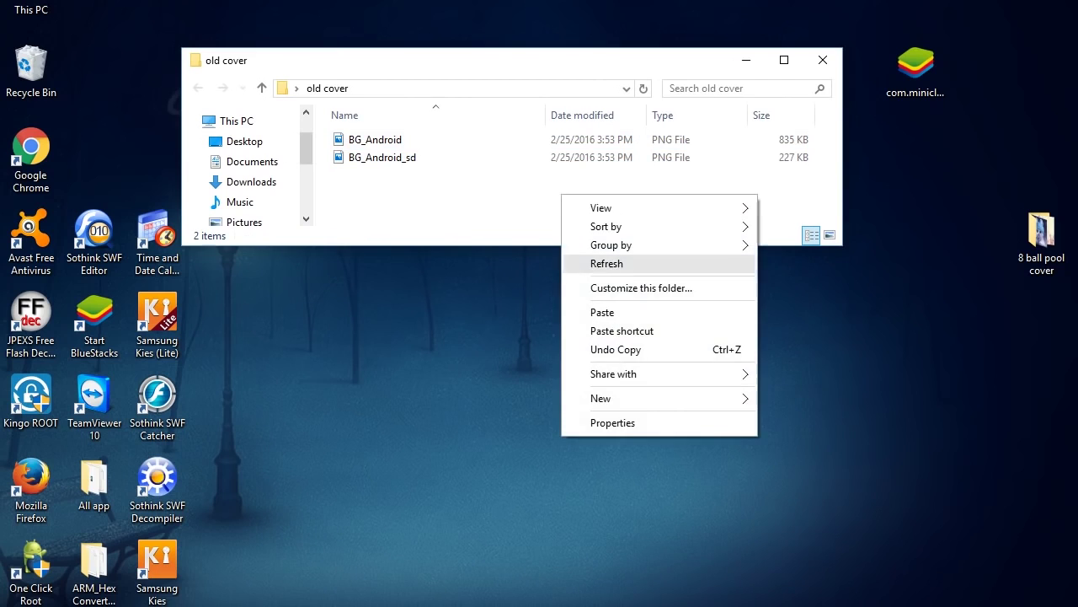
{"action": "left_click", "coordinate": [589, 311]}
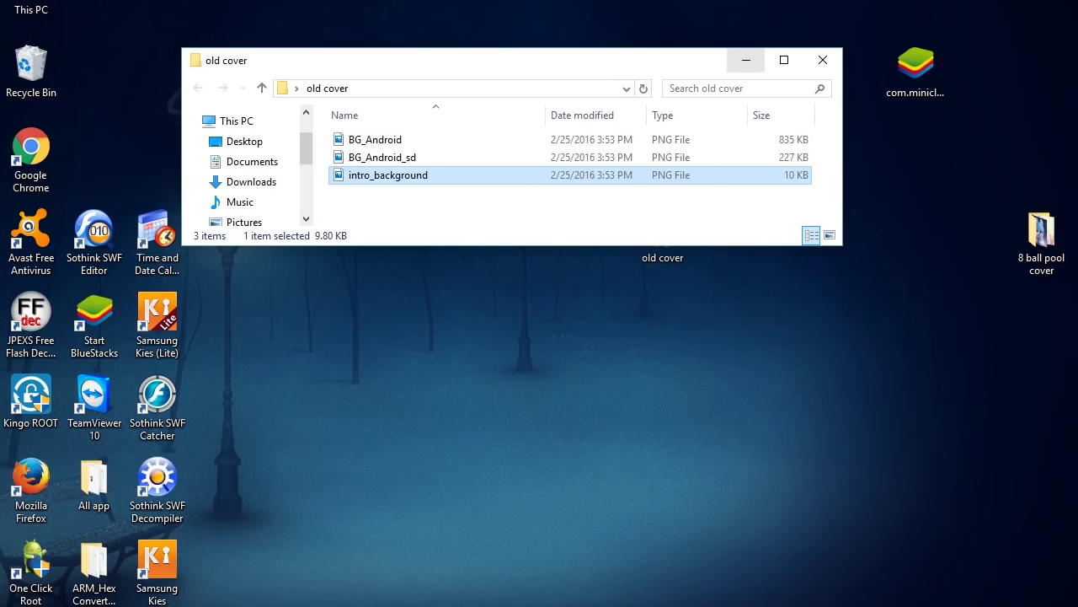
{"action": "left_click", "coordinate": [746, 60]}
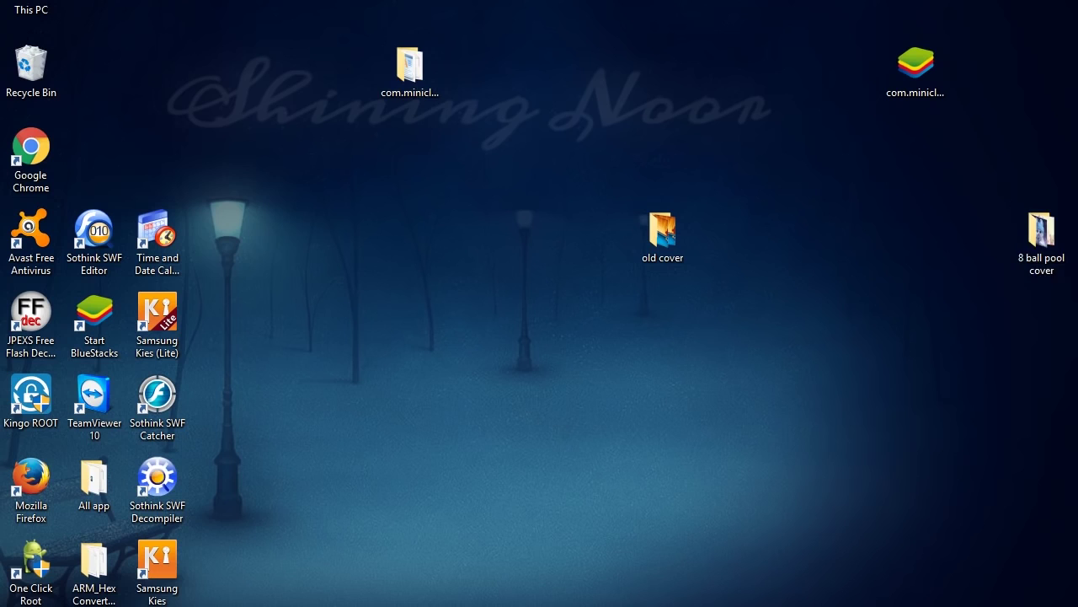
Copy the tapety-205065ea867c89a image from the 8 ball pool cover folder and paste it onto the desktop.
{"action": "double_click", "coordinate": [1041, 236]}
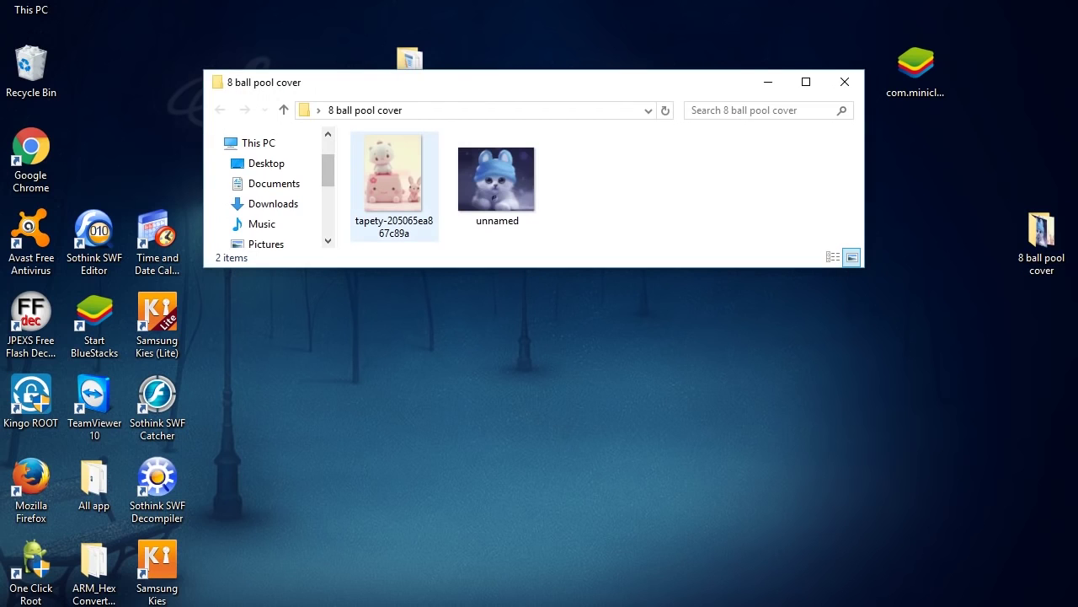
{"action": "left_click", "coordinate": [394, 186]}
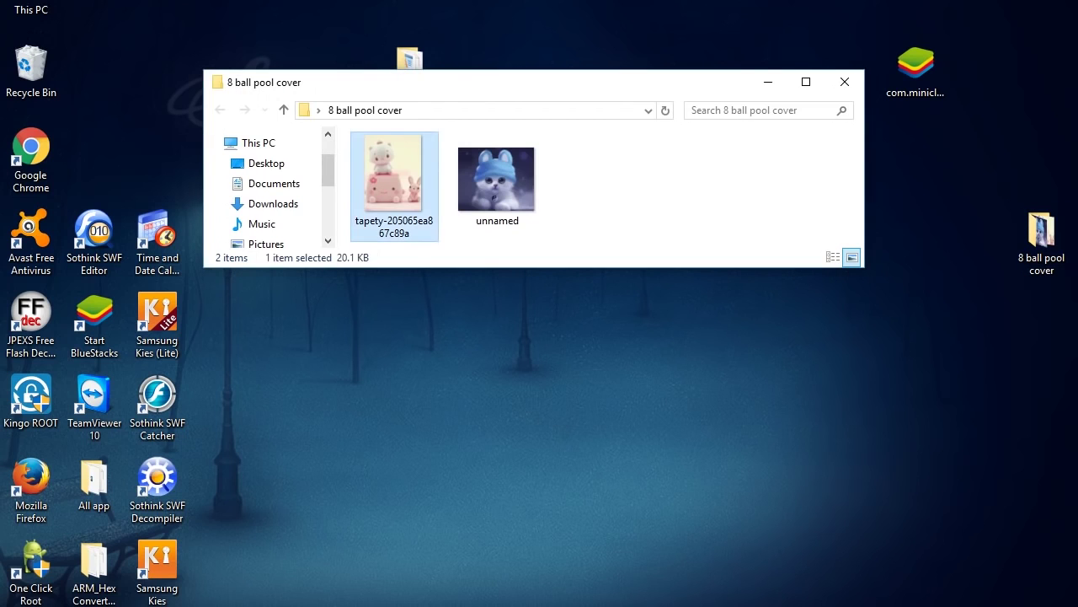
{"action": "right_click", "coordinate": [394, 181]}
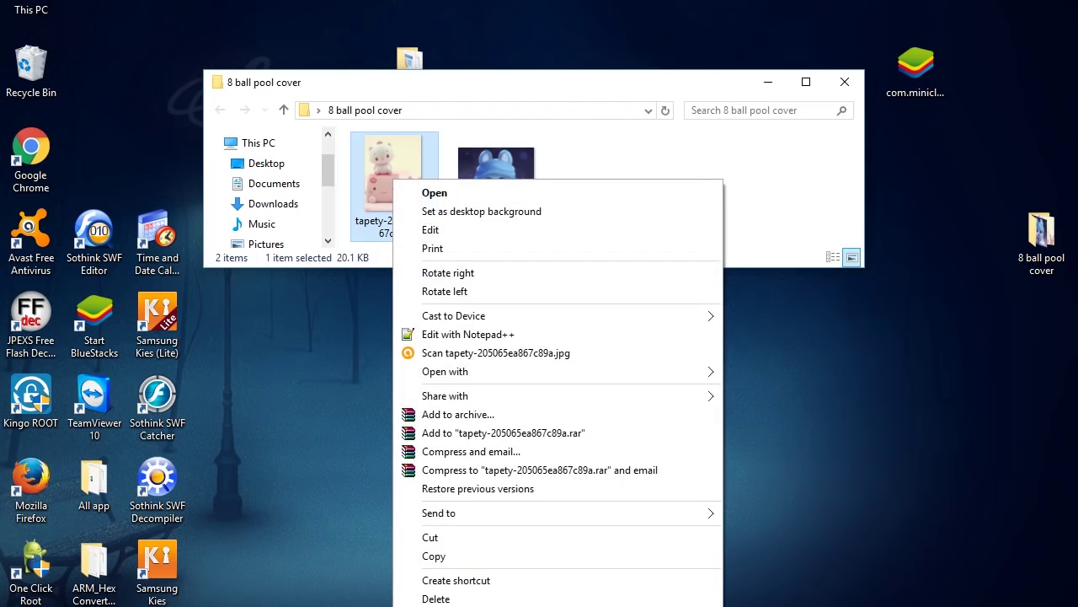
{"action": "left_click", "coordinate": [434, 556]}
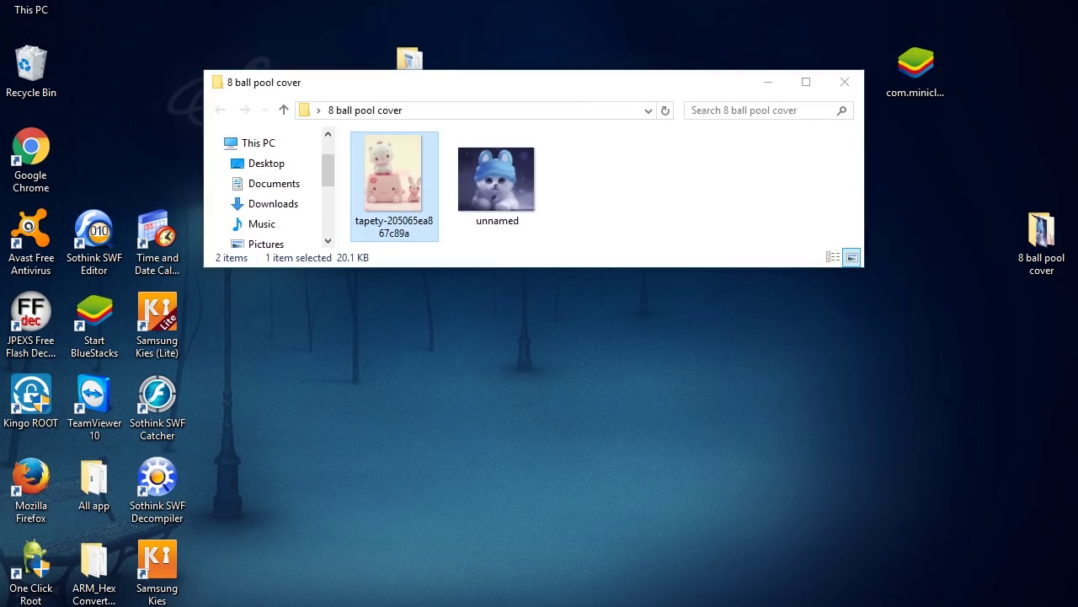
{"action": "left_click", "coordinate": [844, 82]}
{"action": "right_click", "coordinate": [536, 4]}
{"action": "left_click", "coordinate": [576, 78]}
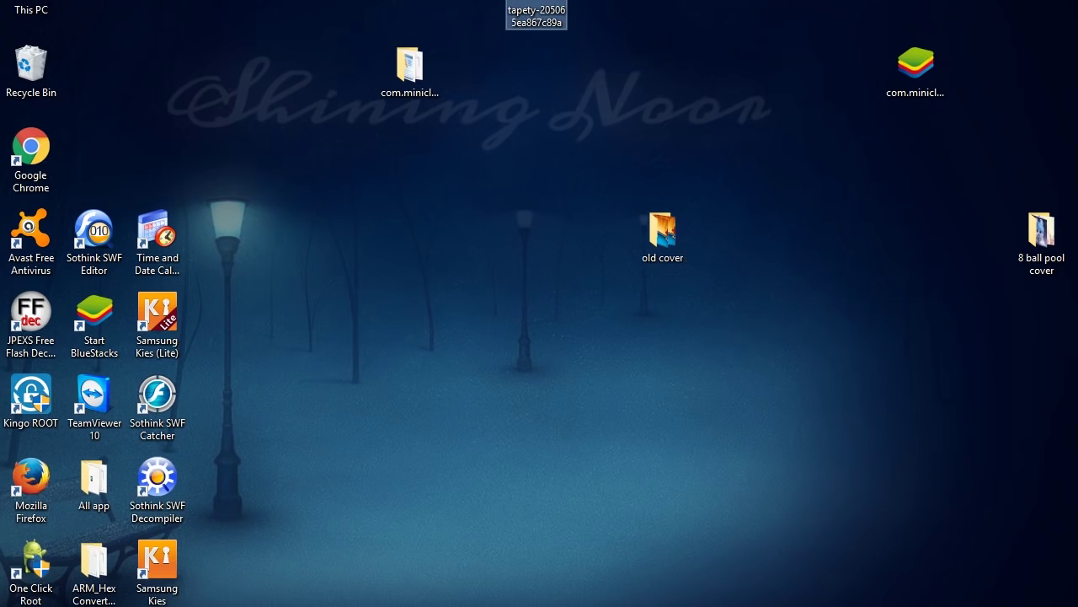
Rename the desktop copy of the tapety image to BG_Android, reusing the file name copied from the old cover folder.
{"action": "right_click", "coordinate": [650, 222]}
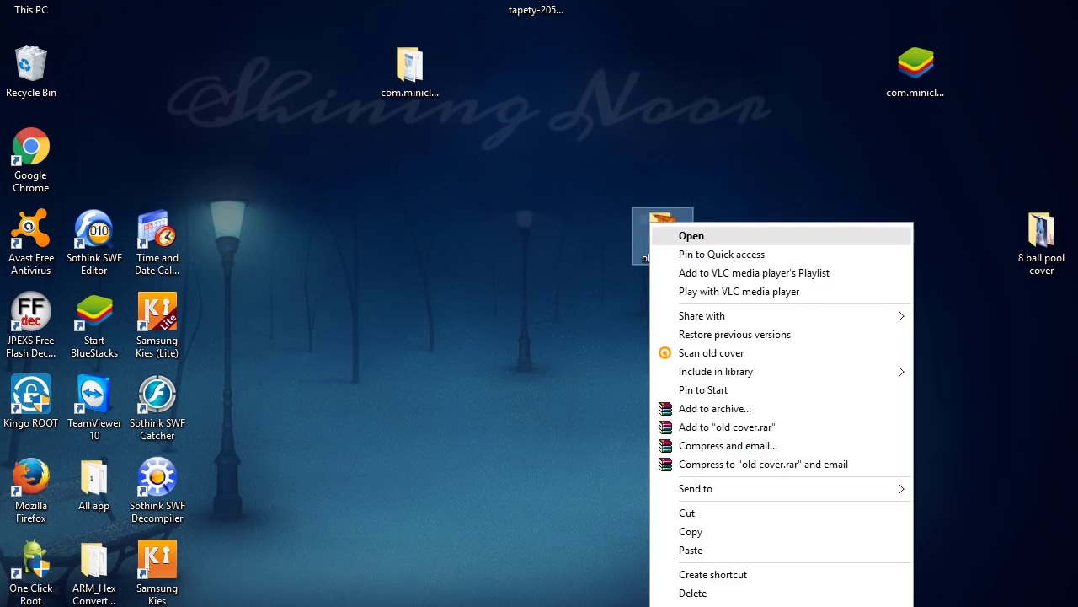
{"action": "left_click", "coordinate": [691, 236]}
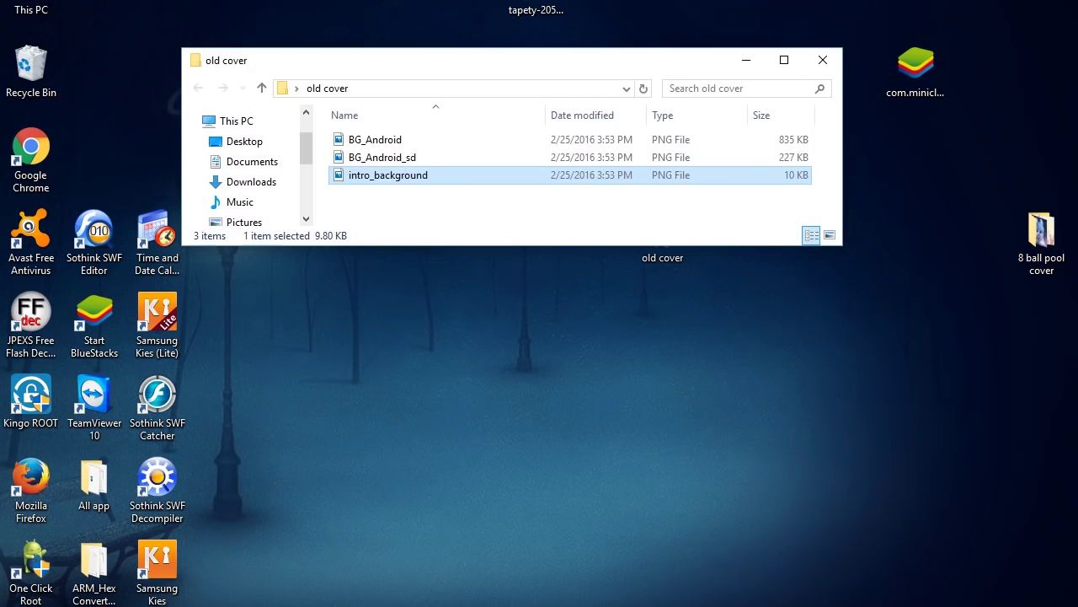
{"action": "left_click", "coordinate": [375, 140]}
{"action": "right_click", "coordinate": [378, 138]}
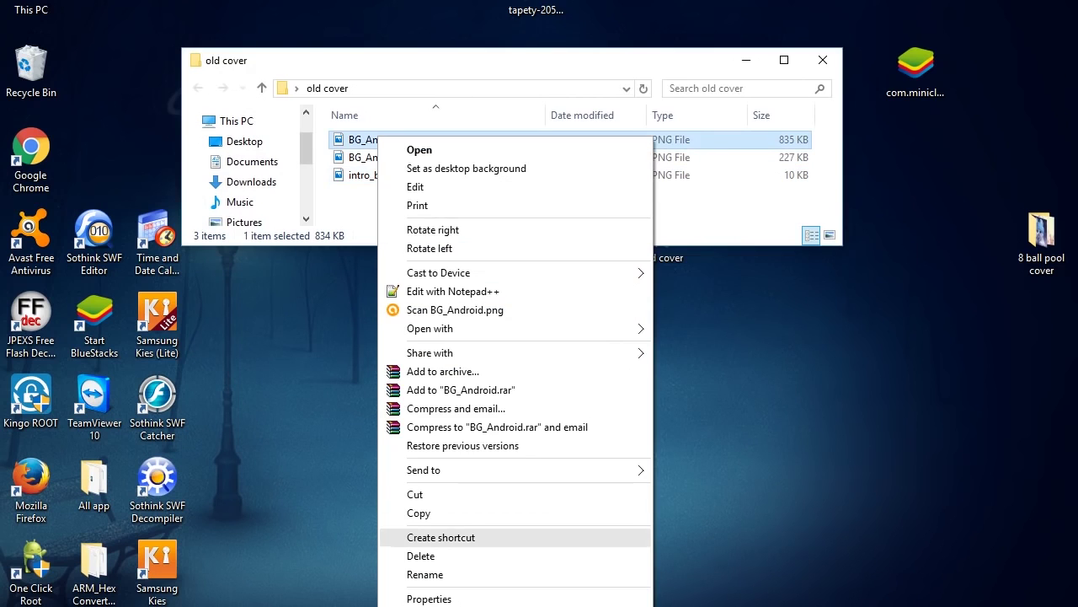
{"action": "left_click", "coordinate": [424, 574]}
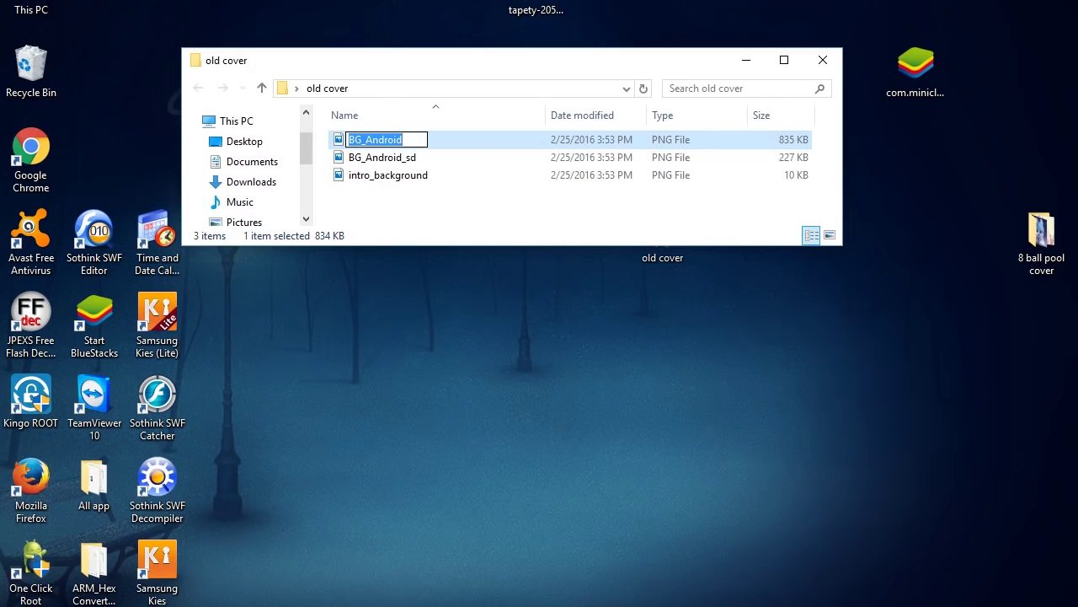
{"action": "left_click", "coordinate": [526, 8]}
{"action": "right_click", "coordinate": [525, 8]}
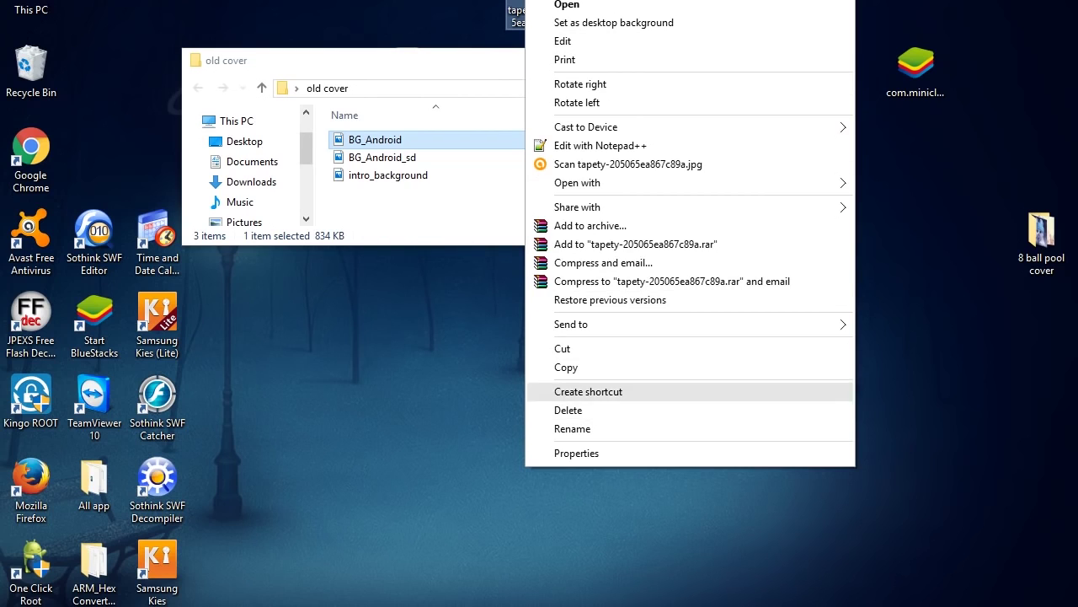
{"action": "left_click", "coordinate": [573, 429]}
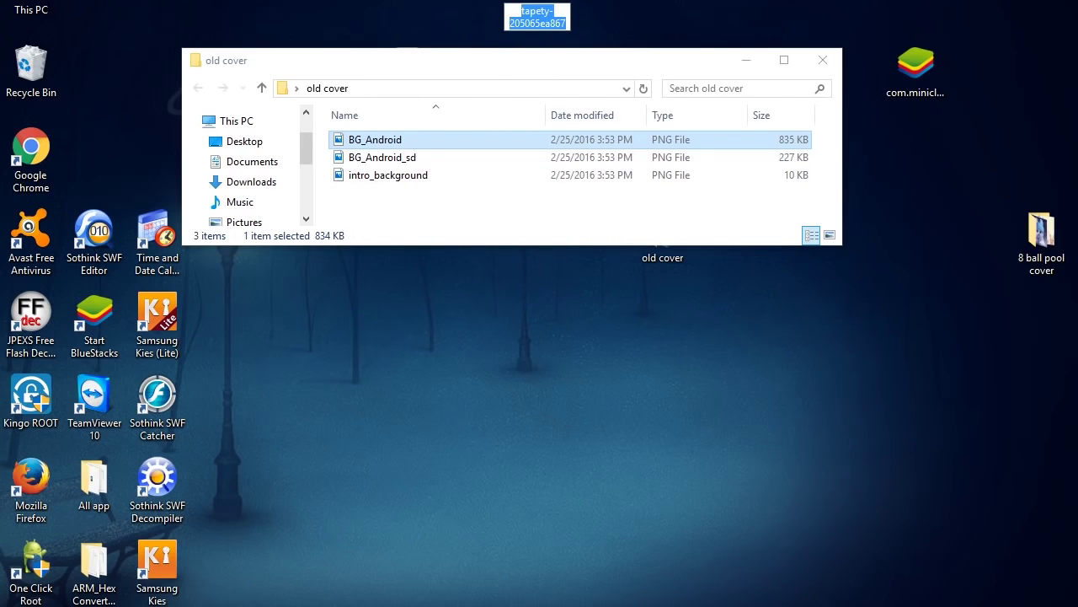
{"action": "key", "text": "ctrl+v"}
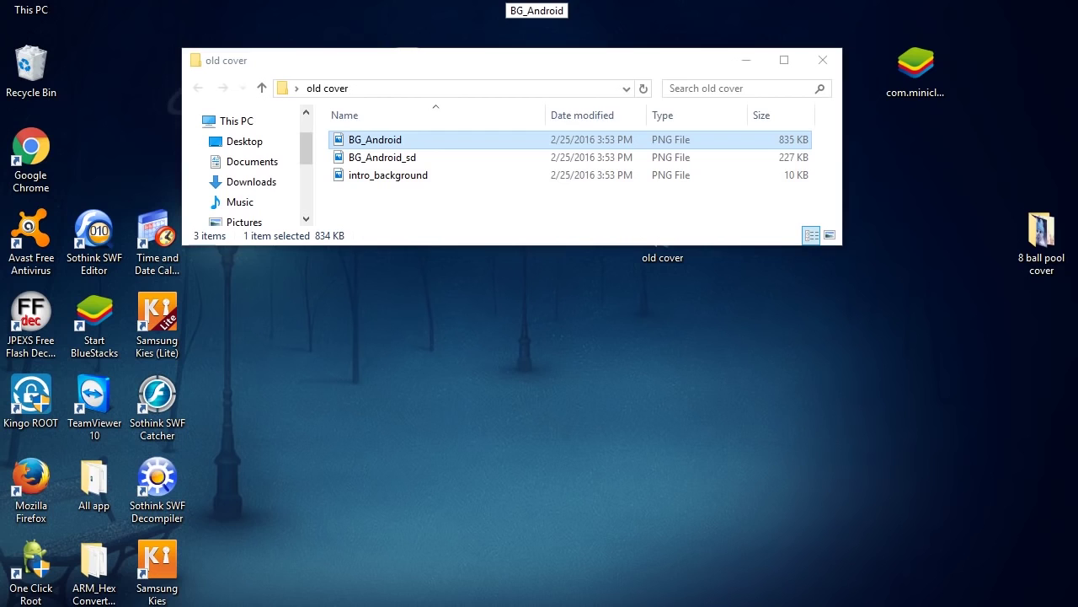
{"action": "key", "text": "Return"}
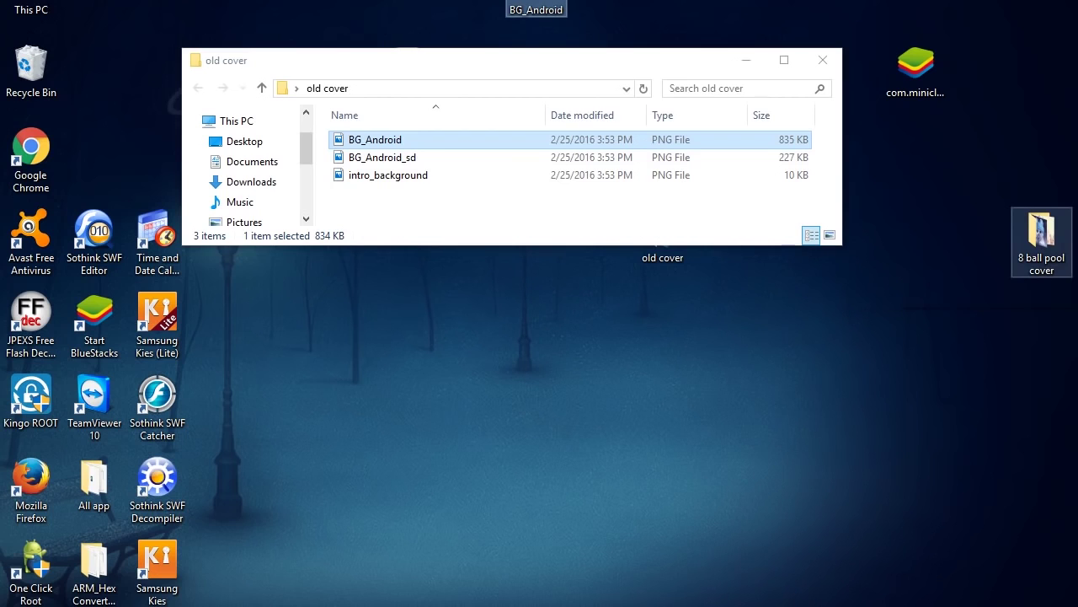
Paste a second copy of the tapety-205065ea867c89a image from the 8 ball pool cover folder onto the desktop and close that folder.
{"action": "double_click", "coordinate": [1042, 240]}
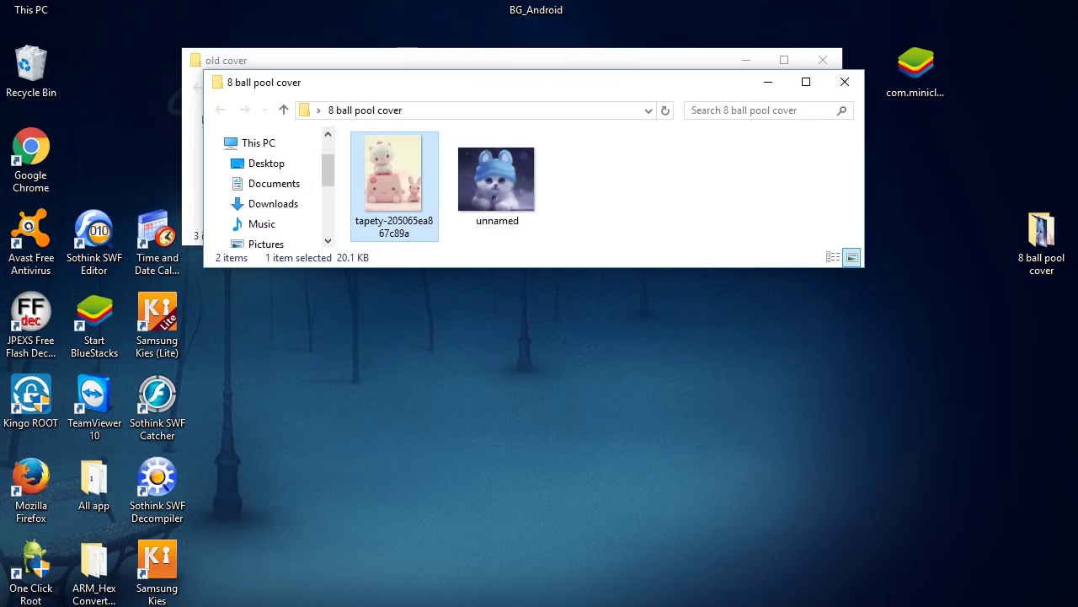
{"action": "right_click", "coordinate": [373, 188]}
{"action": "left_click", "coordinate": [413, 564]}
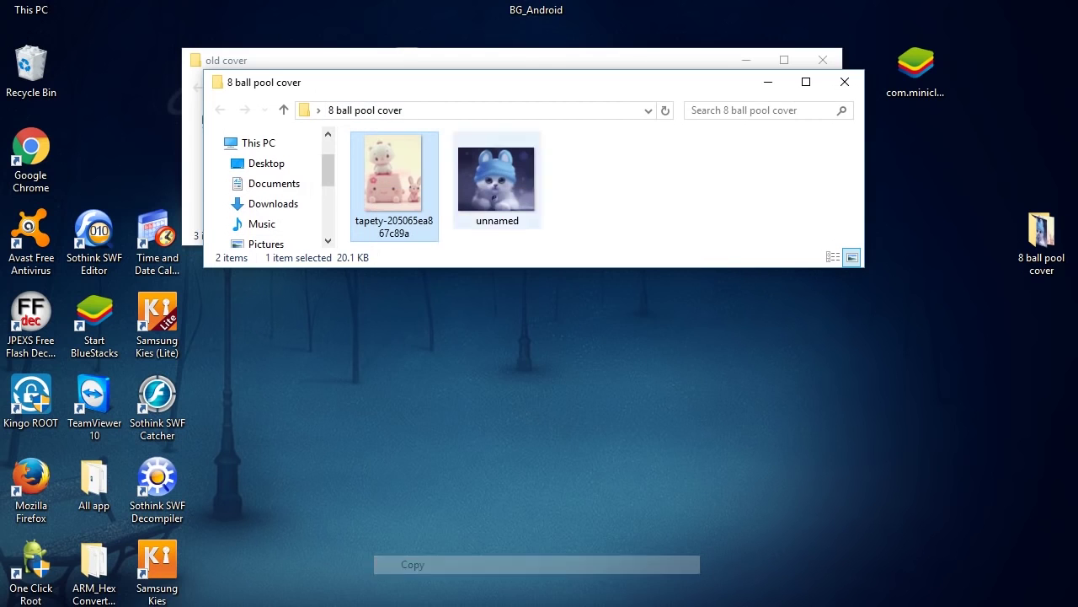
{"action": "right_click", "coordinate": [384, 1]}
{"action": "left_click", "coordinate": [425, 8]}
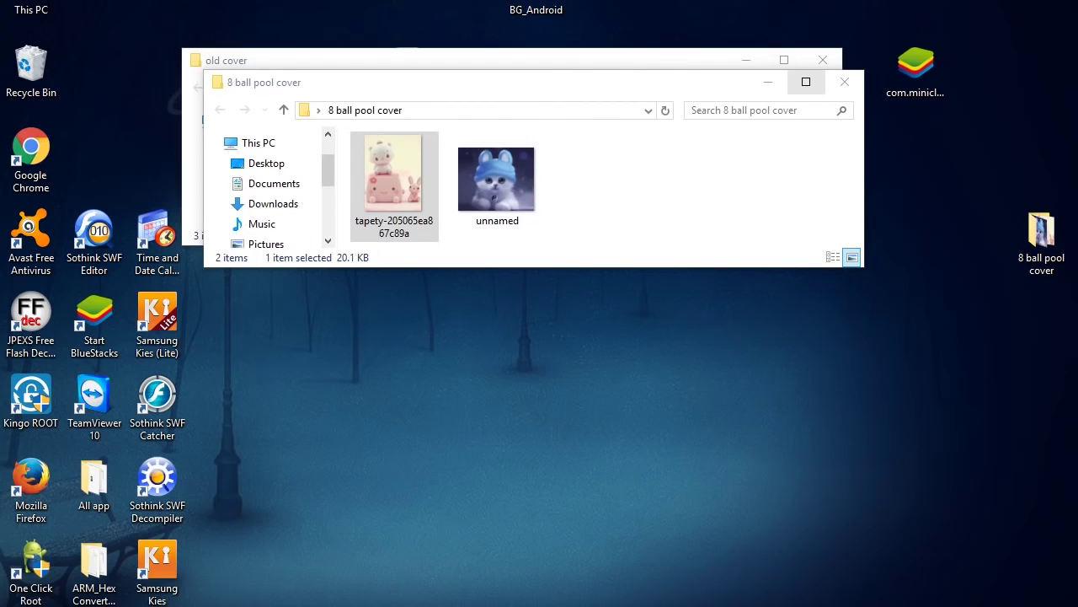
{"action": "left_click", "coordinate": [845, 81]}
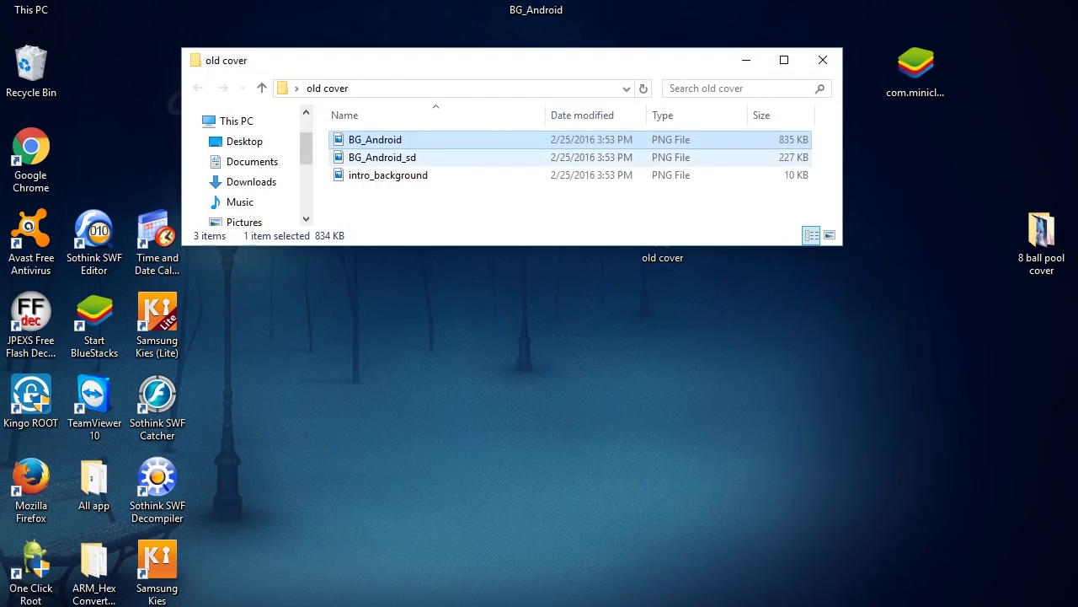
Rename the second desktop copy of the tapety image with the name BG_Android_sd copied from the old cover folder.
{"action": "left_click", "coordinate": [421, 157]}
{"action": "right_click", "coordinate": [424, 156]}
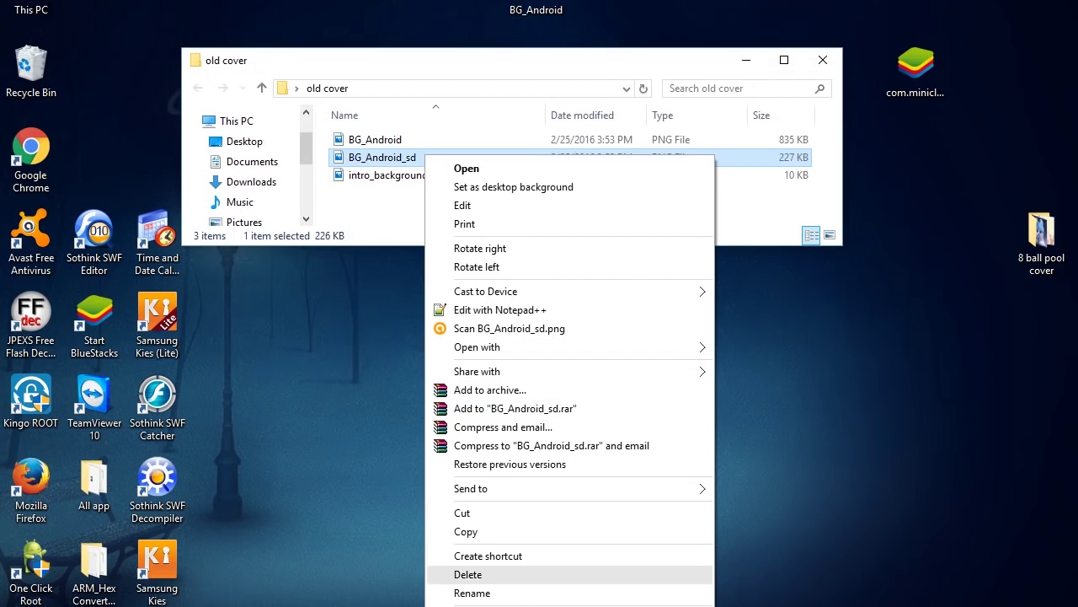
{"action": "left_click", "coordinate": [472, 593]}
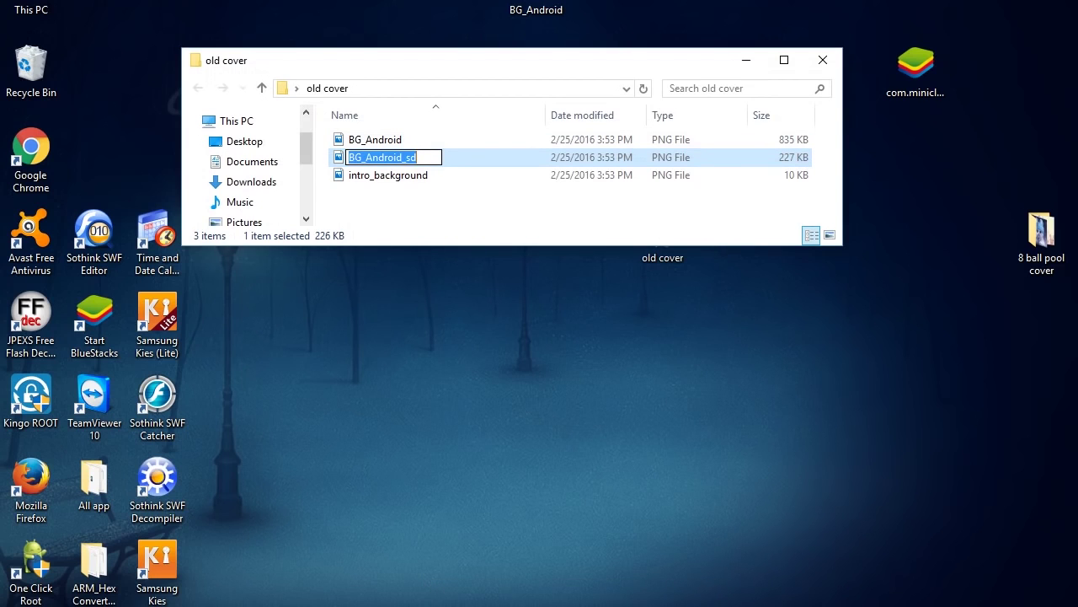
{"action": "key", "text": "alt+Tab"}
{"action": "right_click", "coordinate": [400, 2]}
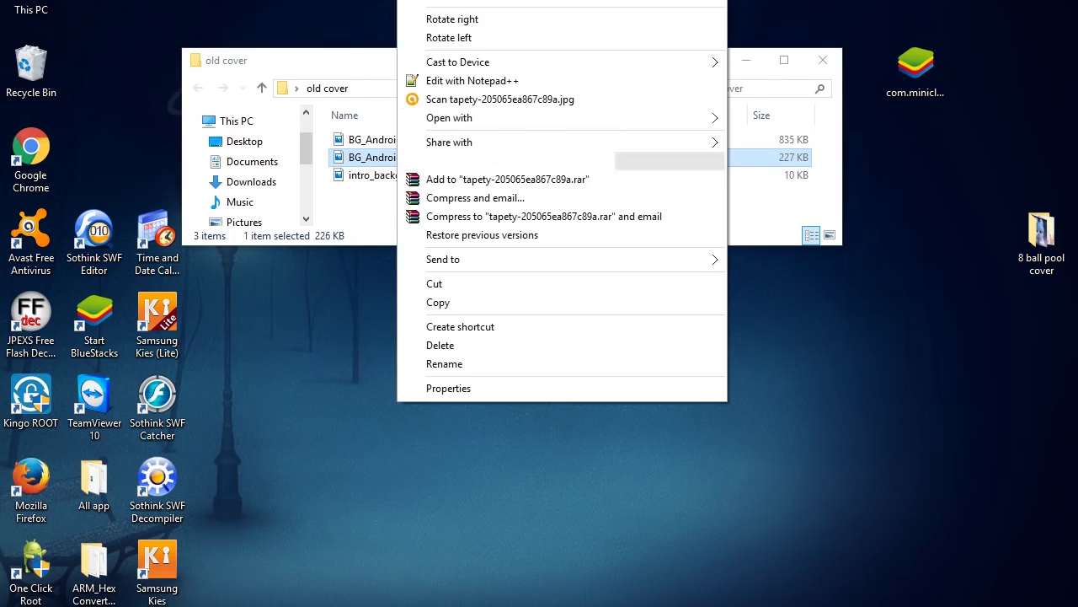
{"action": "left_click", "coordinate": [472, 364]}
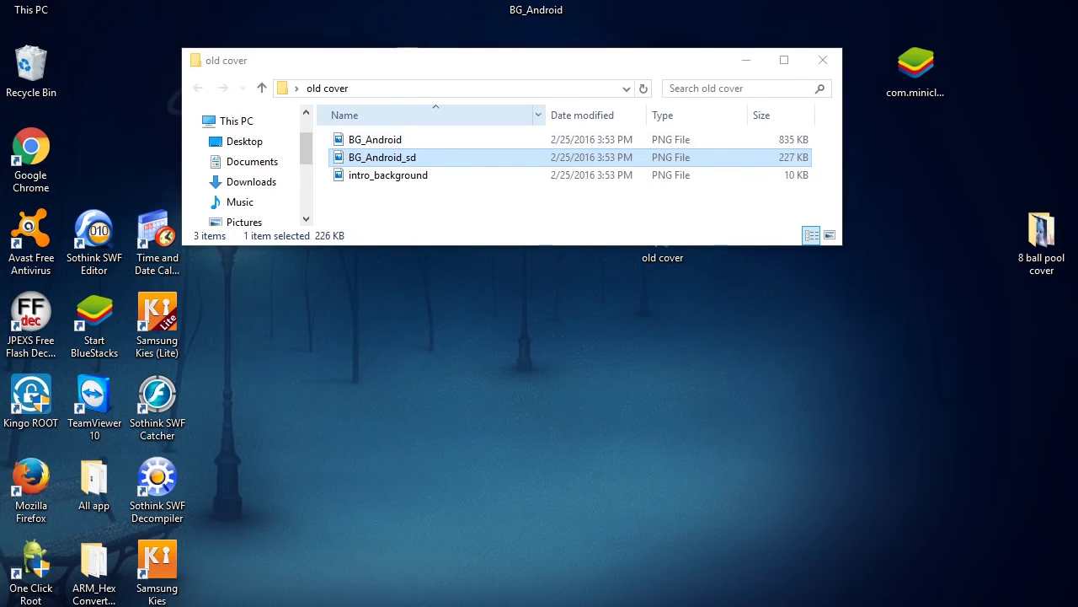
Copy the unnamed image from the 8 ball pool cover folder, paste it onto the desktop, and close that folder.
{"action": "double_click", "coordinate": [1042, 240]}
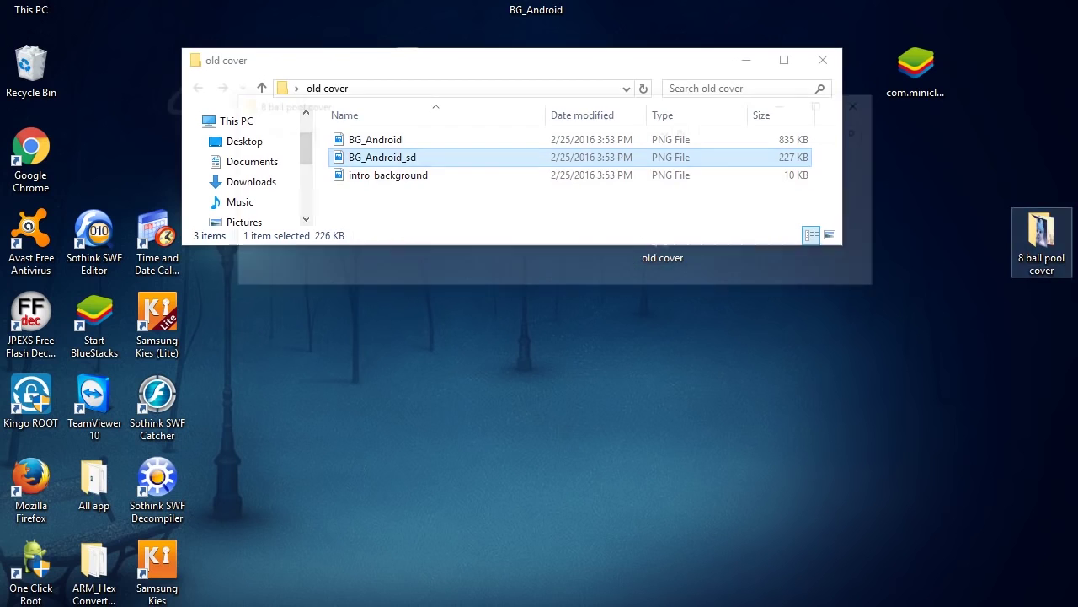
{"action": "left_click", "coordinate": [539, 203]}
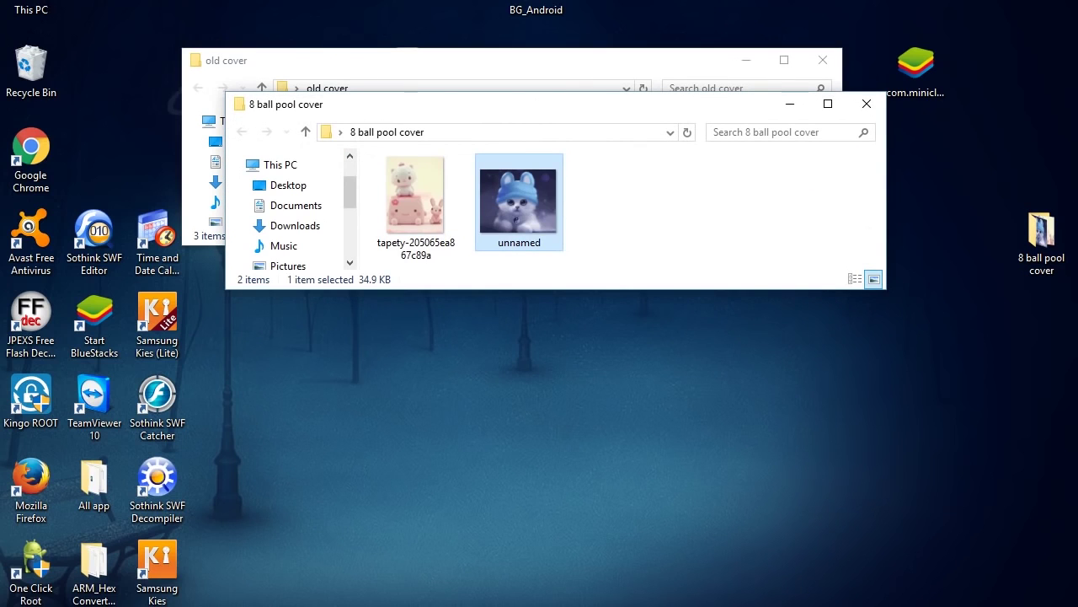
{"action": "right_click", "coordinate": [557, 201]}
{"action": "left_click", "coordinate": [596, 577]}
{"action": "right_click", "coordinate": [349, 1]}
{"action": "left_click", "coordinate": [394, 43]}
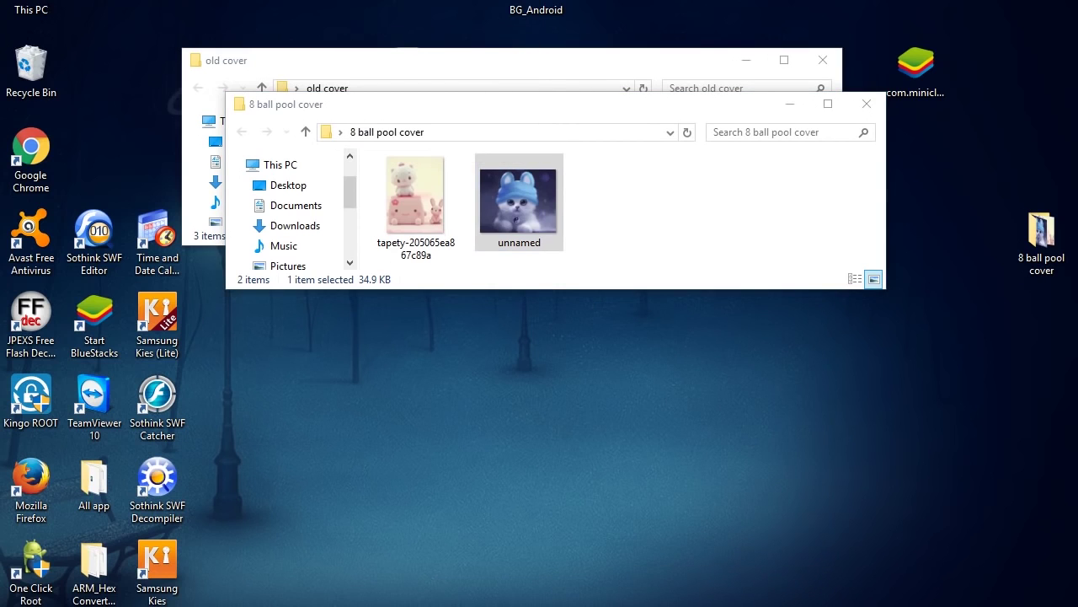
{"action": "left_click", "coordinate": [867, 104]}
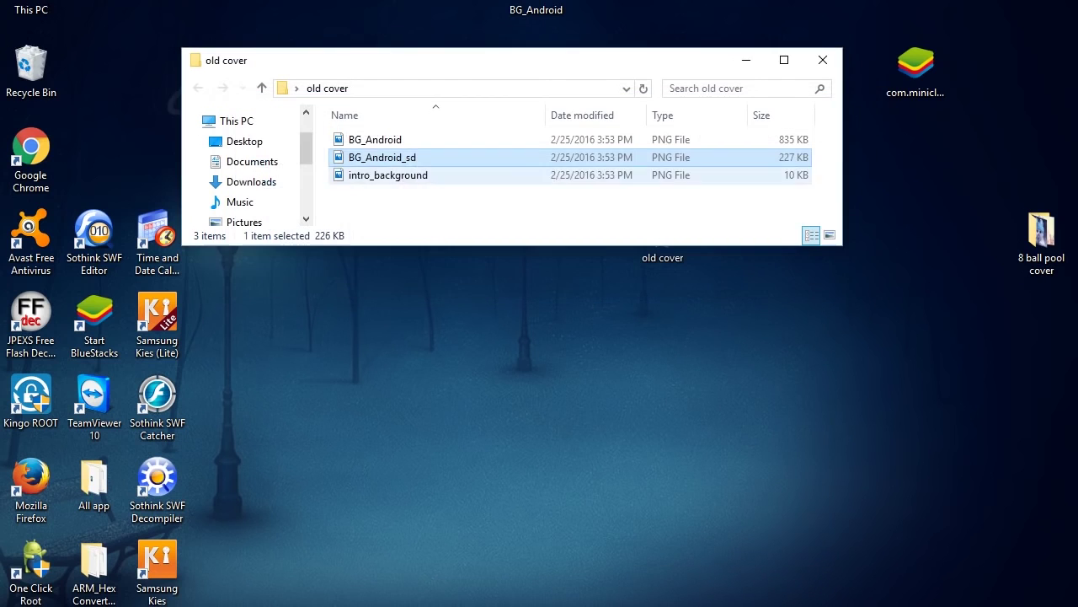
Rename the desktop copy of the unnamed image to intro_background, reusing the file name copied from the old cover folder.
{"action": "left_click", "coordinate": [389, 175]}
{"action": "right_click", "coordinate": [464, 180]}
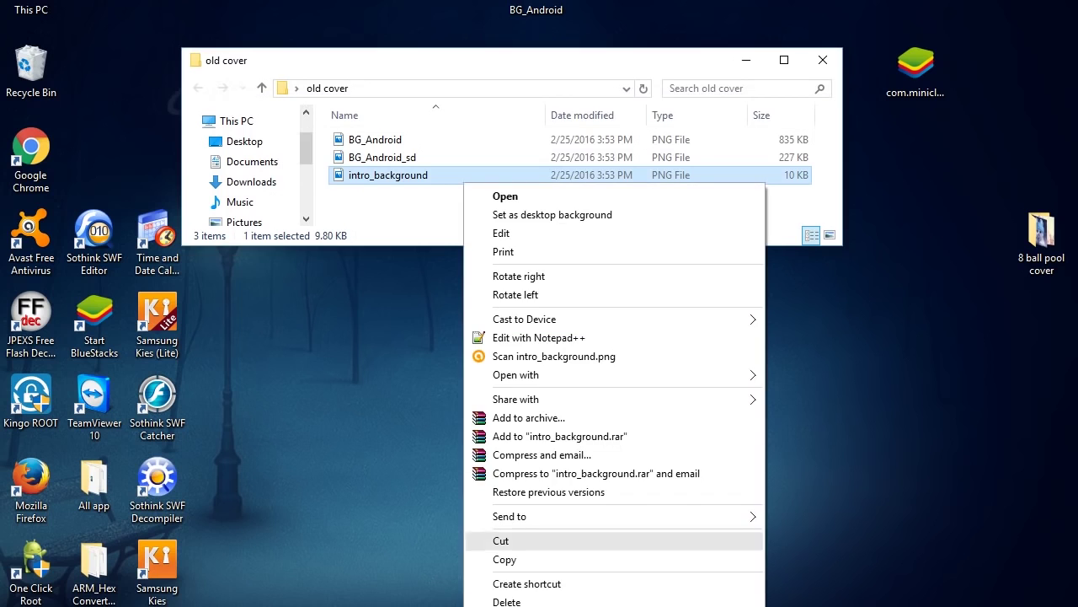
{"action": "left_click", "coordinate": [507, 606]}
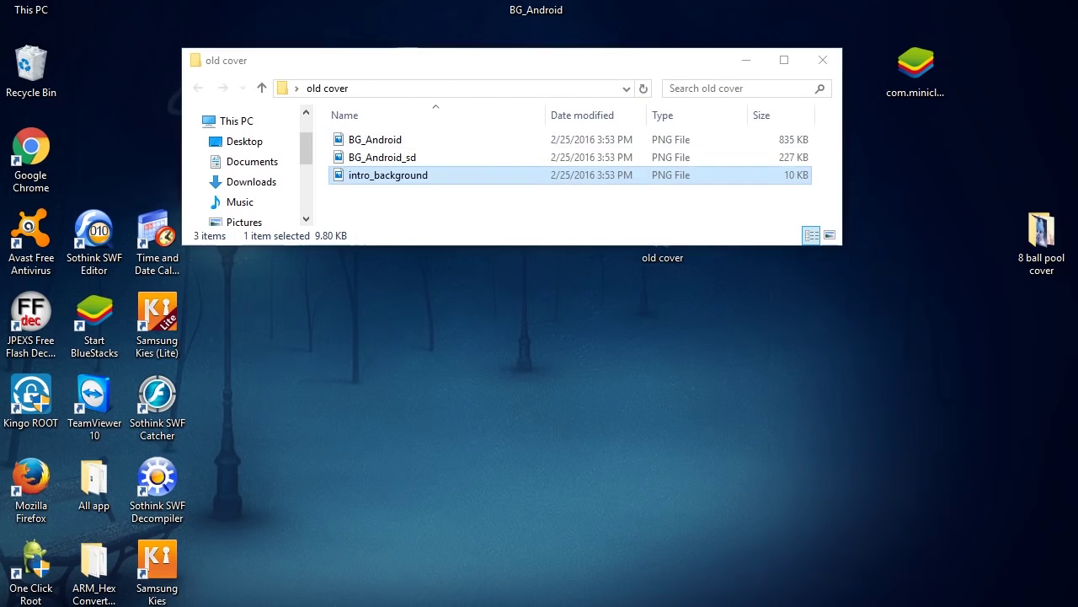
{"action": "right_click", "coordinate": [332, 0]}
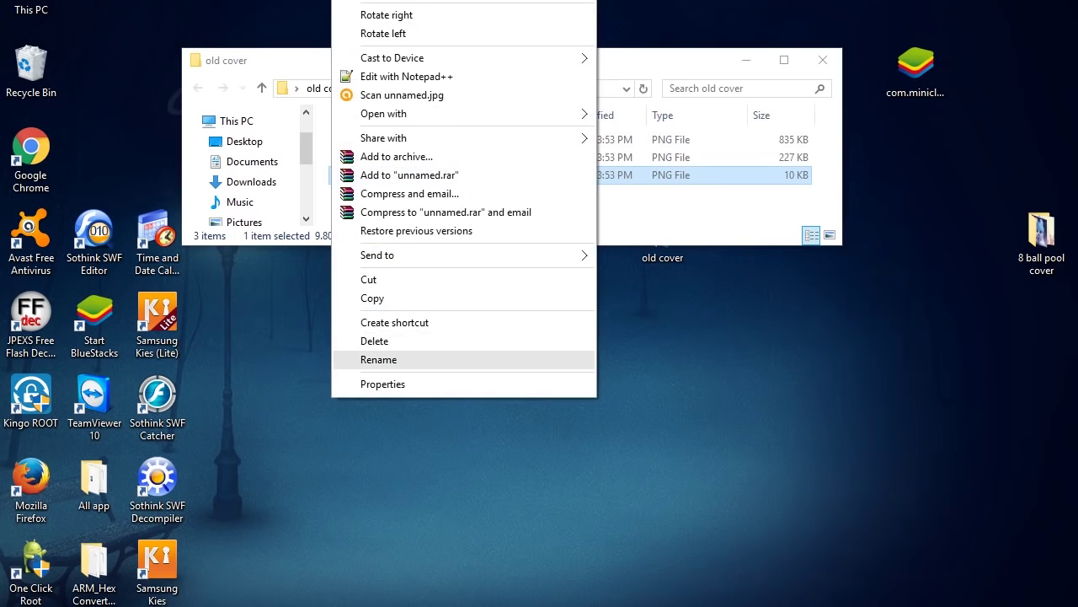
{"action": "left_click", "coordinate": [388, 360]}
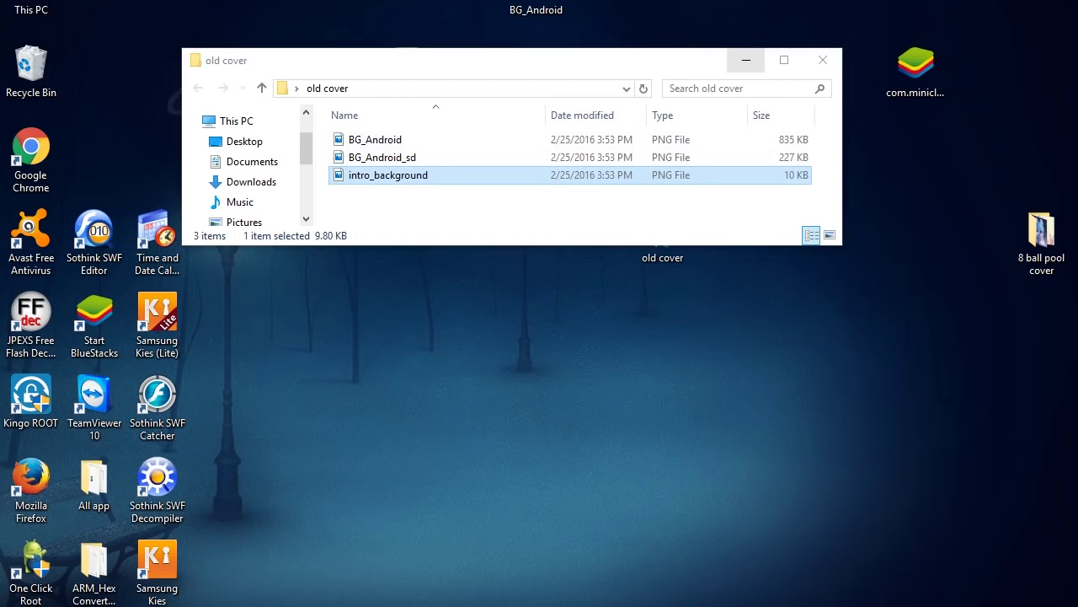
View the original BG_Android picture from the old cover folder and close the com.miniclip.eightballpool-1.apk archive window.
{"action": "left_click", "coordinate": [376, 140]}
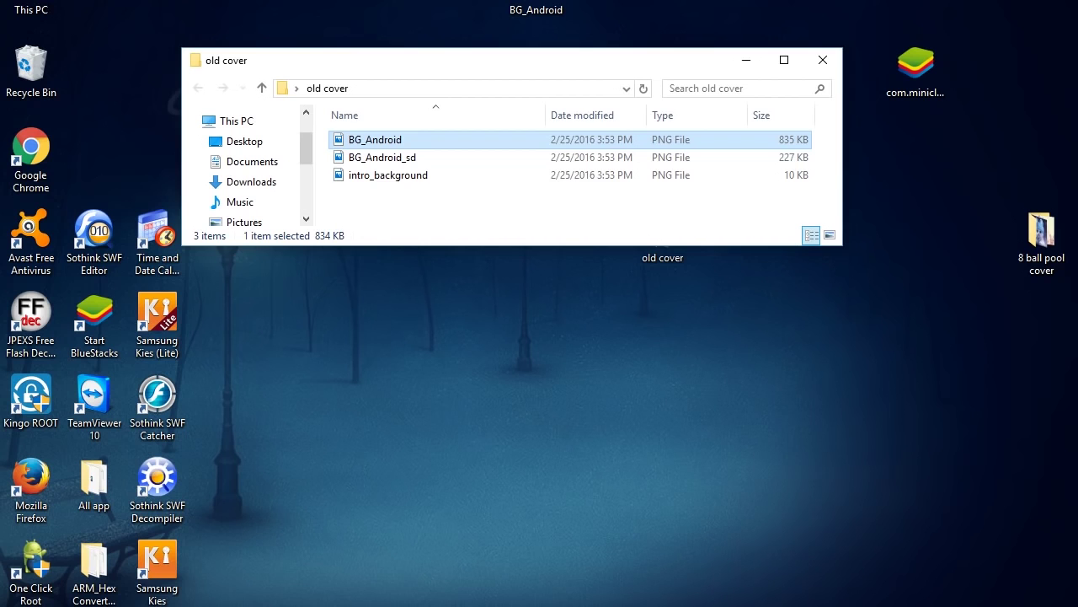
{"action": "key", "text": "alt+Tab"}
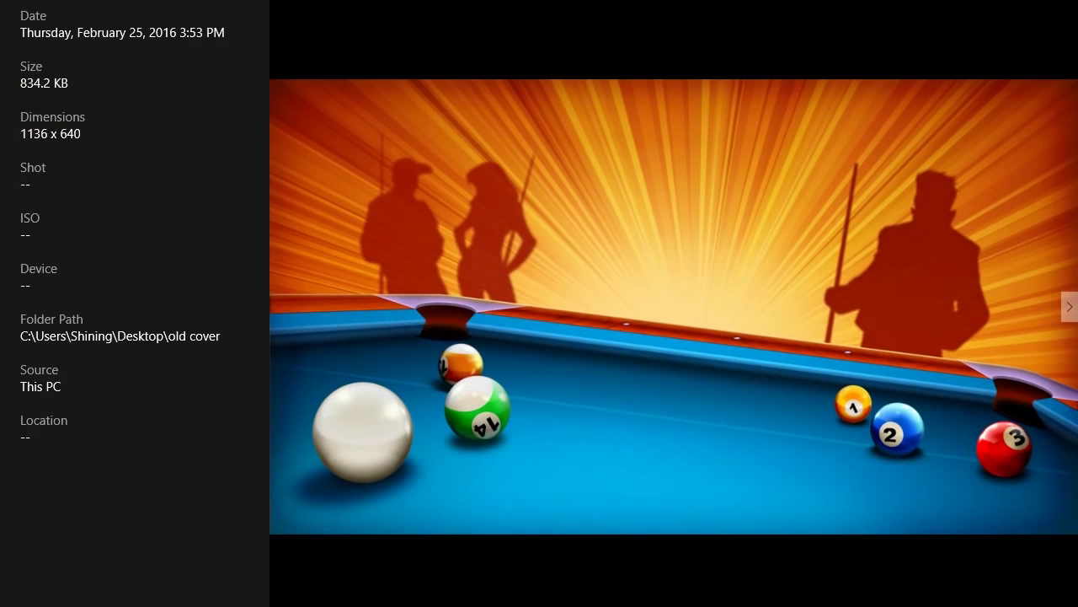
{"action": "key", "text": "alt+F4"}
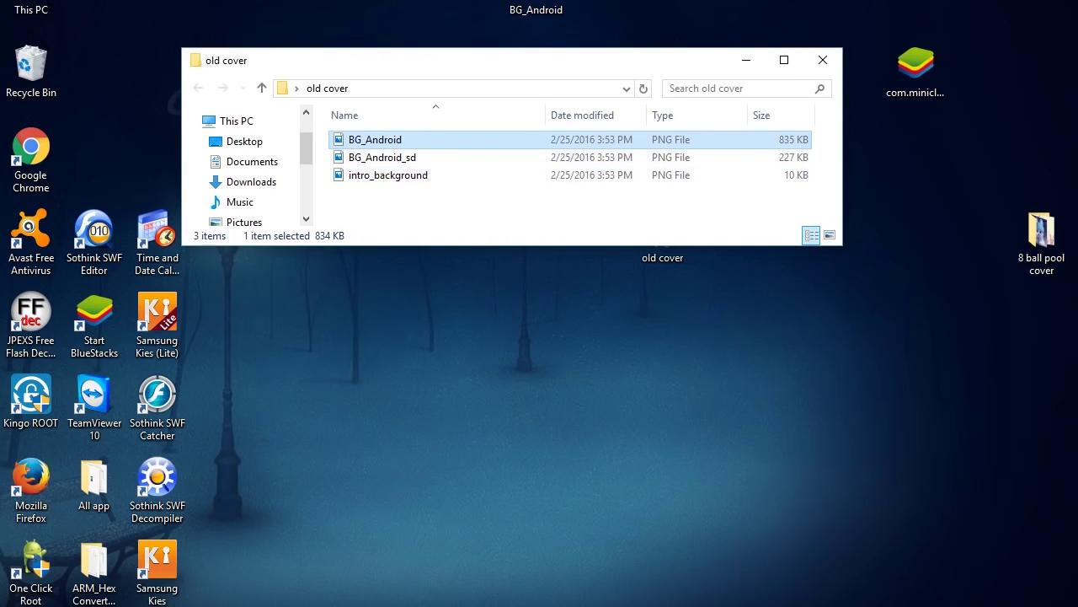
{"action": "key", "text": "alt+Tab"}
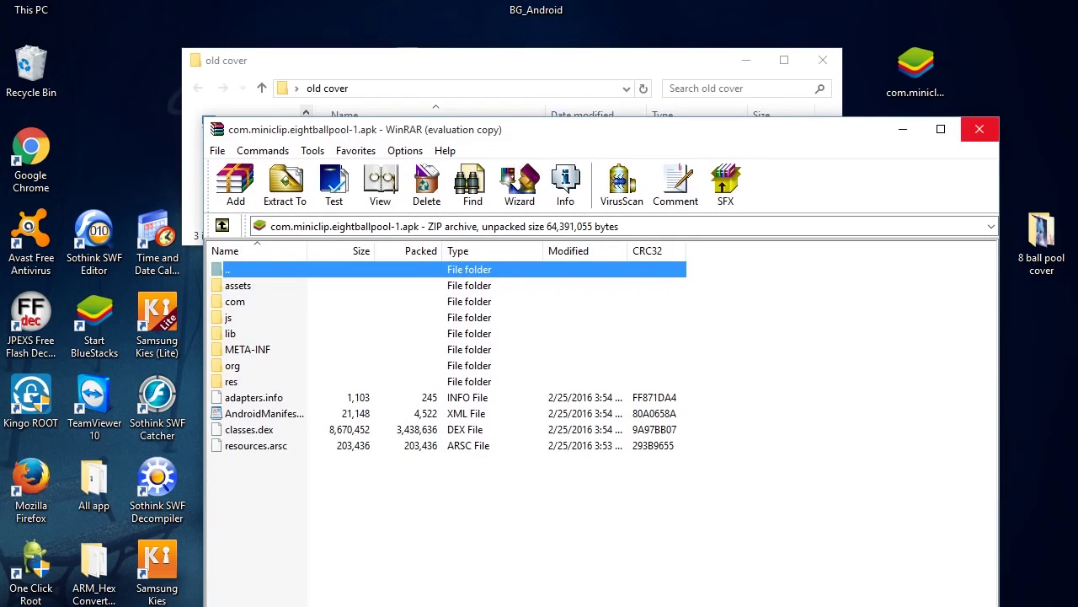
{"action": "left_click", "coordinate": [980, 129]}
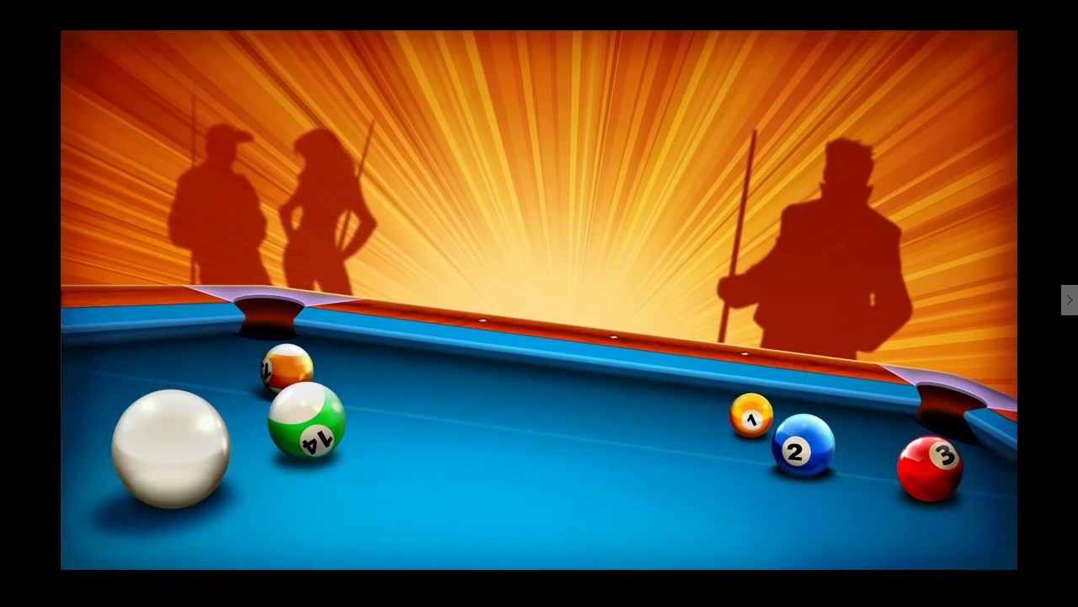
{"action": "key", "text": "alt+F4"}
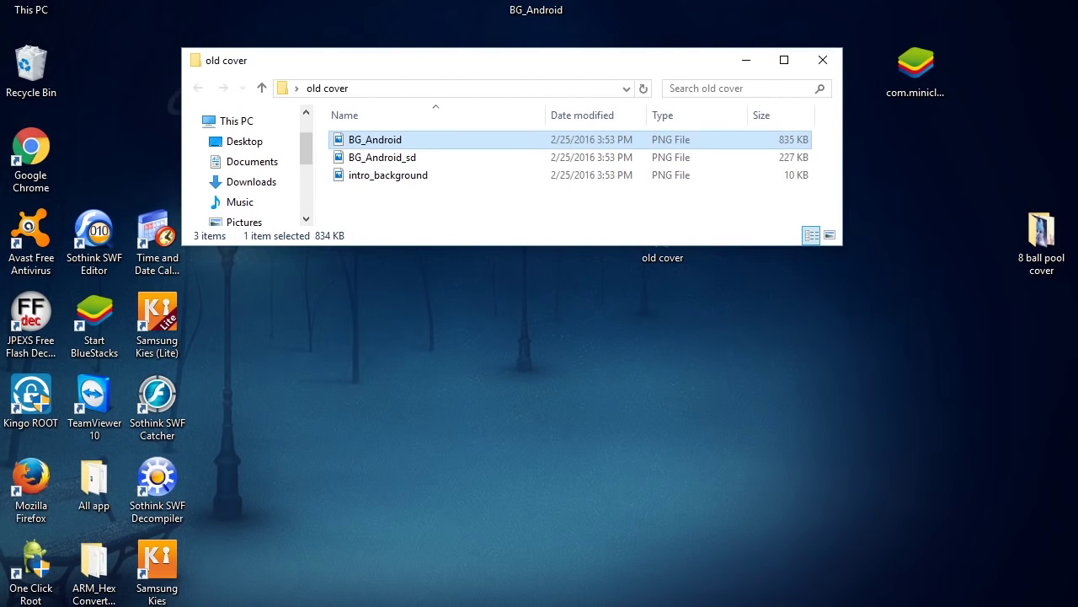
Open the original BG_Android picture from the old cover folder and check its dimensions in the file information.
{"action": "key", "text": "Return"}
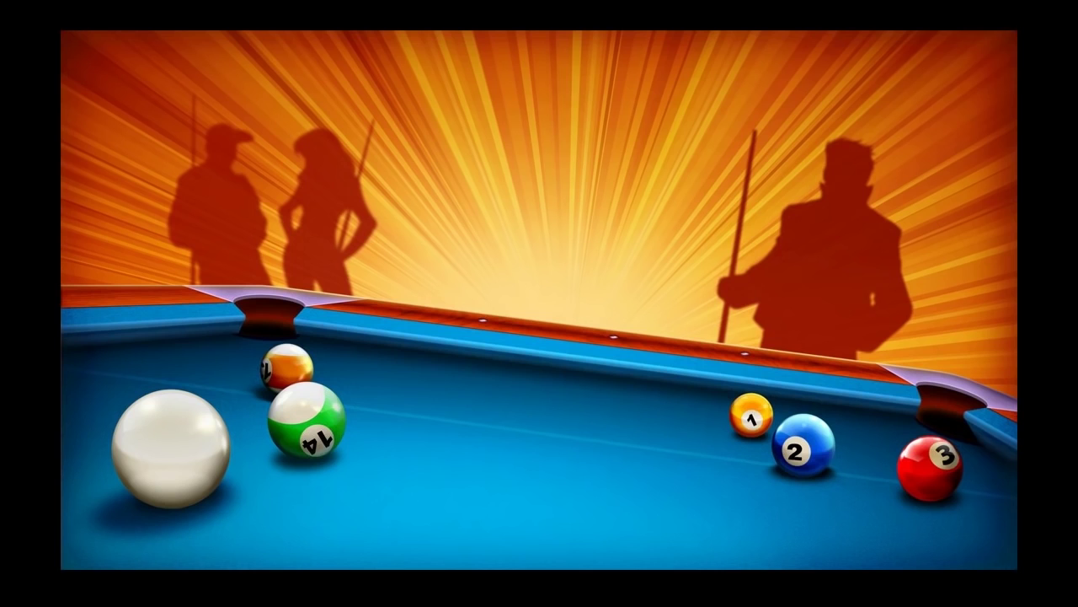
{"action": "left_click", "coordinate": [1059, 1]}
{"action": "left_click", "coordinate": [994, 125]}
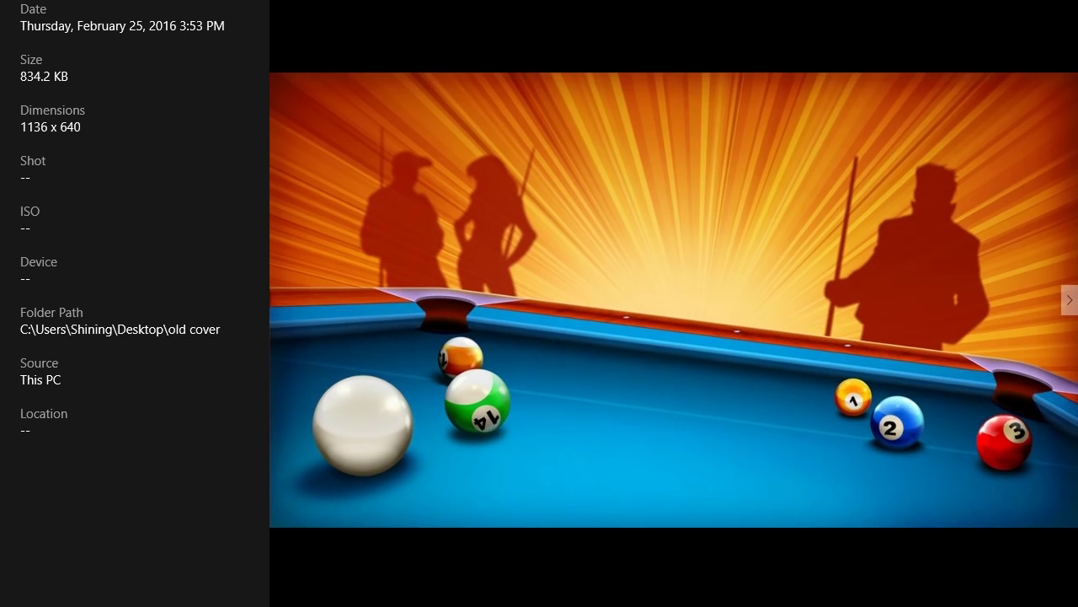
{"action": "left_click_drag", "start_coordinate": [83, 128], "coordinate": [18, 128]}
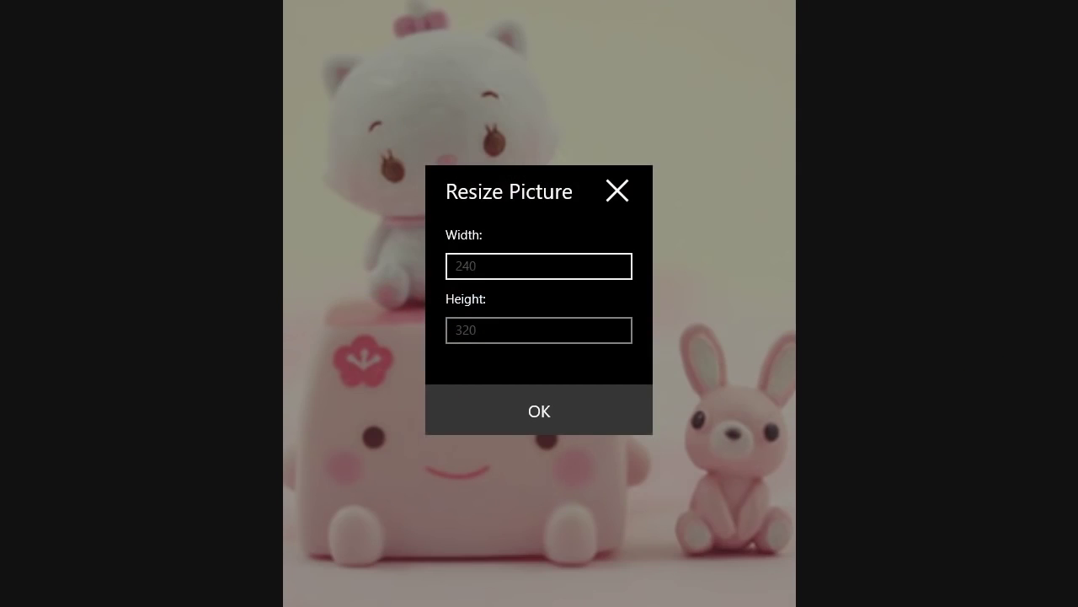
{"action": "double_click", "coordinate": [467, 266]}
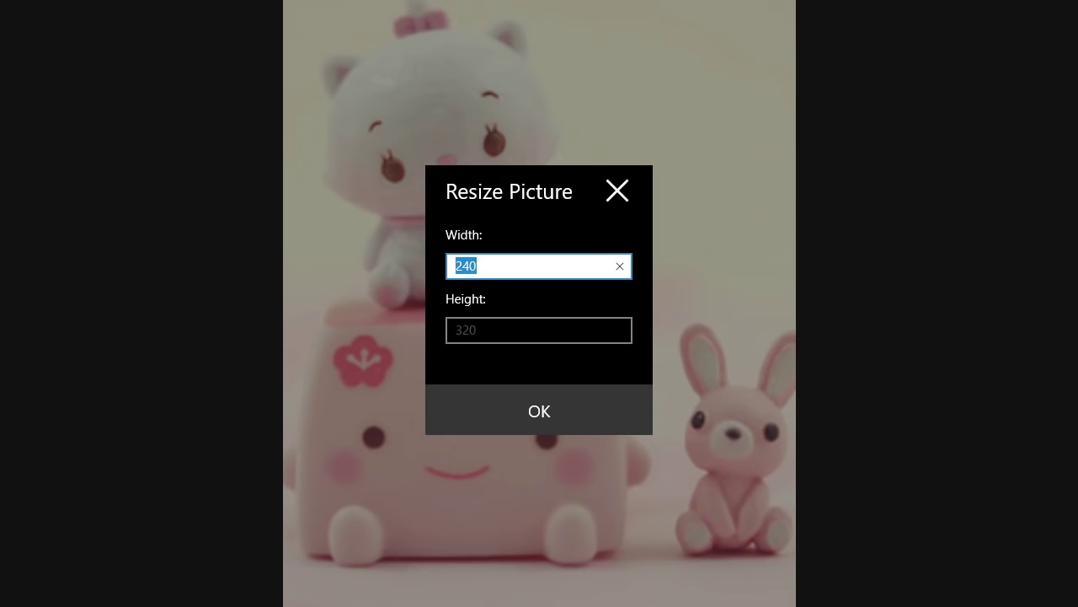
{"action": "type", "text": "1136"}
{"action": "key", "text": "Tab"}
{"action": "key", "text": "shift+Left"}
{"action": "key", "text": "shift+Left"}
{"action": "key", "text": "shift+Left"}
{"action": "key", "text": "shift+Left"}
{"action": "type", "text": "340"}
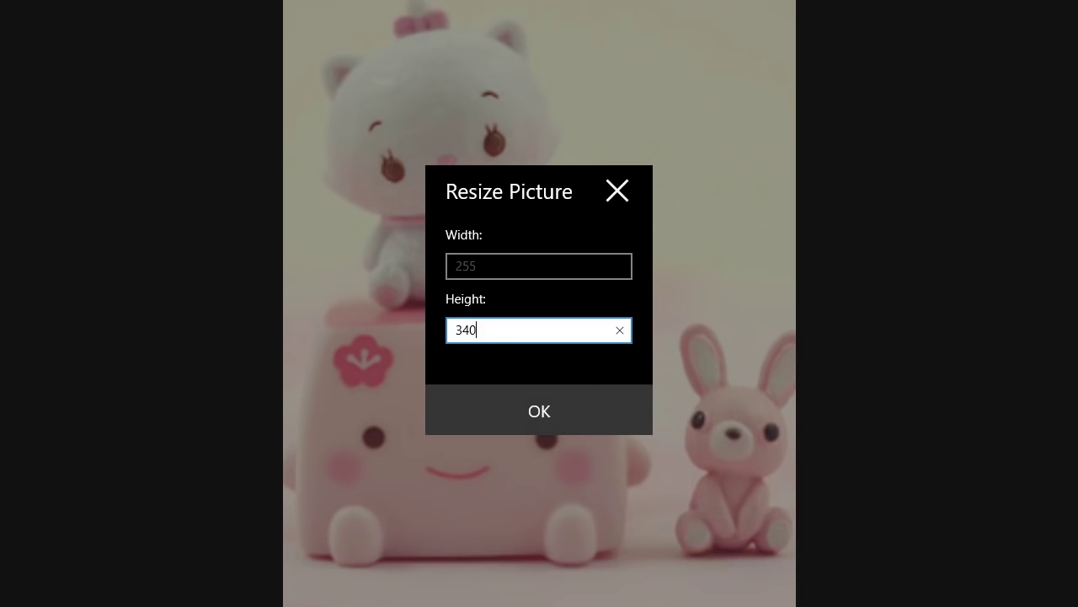
{"action": "key", "text": "ctrl+a"}
{"action": "key", "text": "Return"}
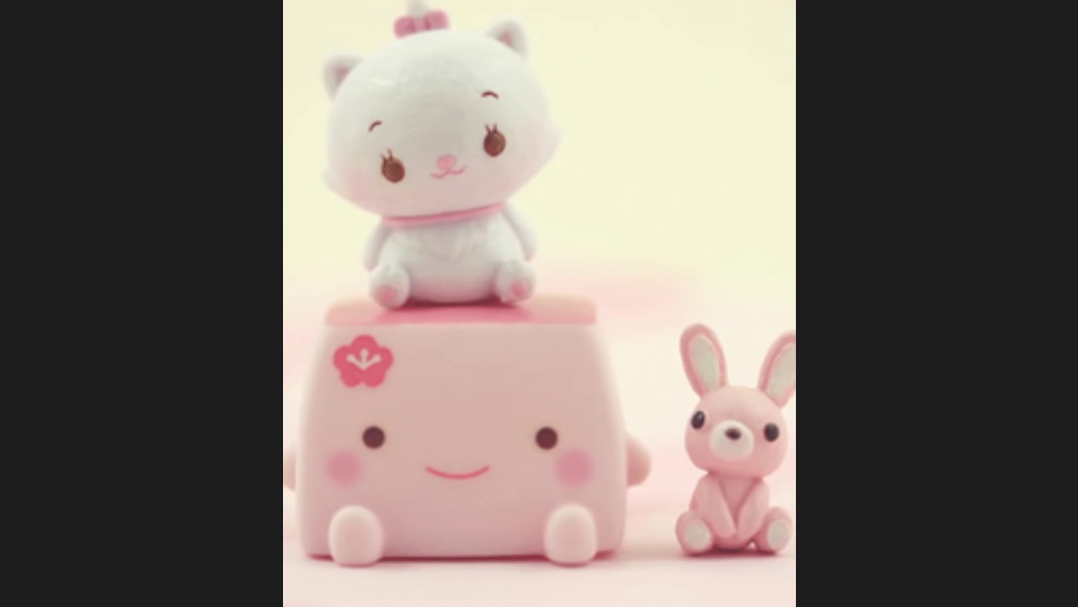
Resize the pink kitten picture to a width of 1136 pixels, keeping its proportions.
{"action": "left_click", "coordinate": [381, 604]}
{"action": "left_click", "coordinate": [268, 588]}
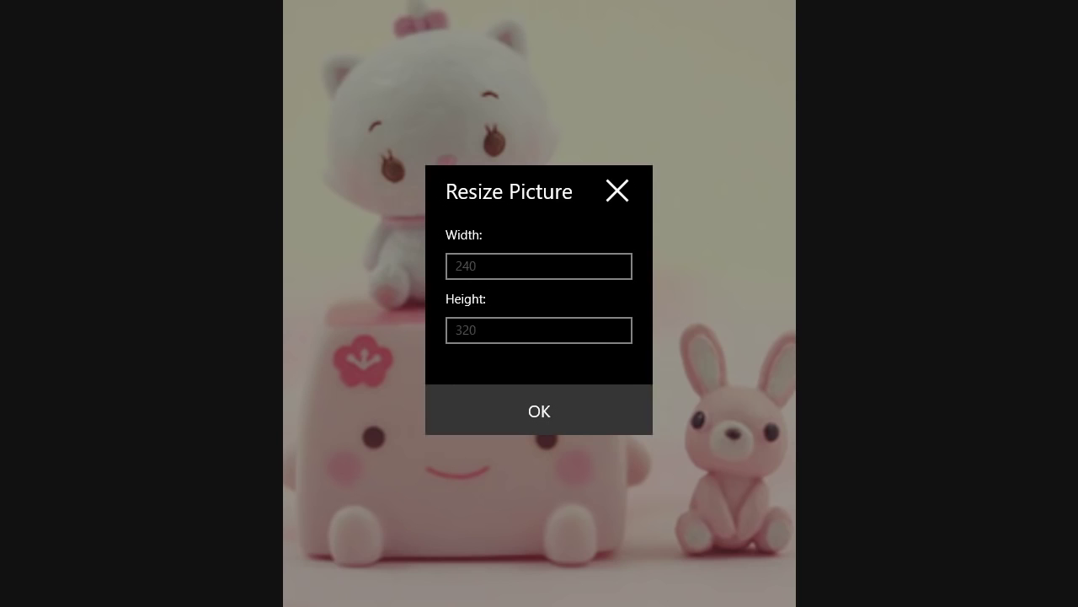
{"action": "left_click", "coordinate": [539, 331]}
{"action": "type", "text": "640"}
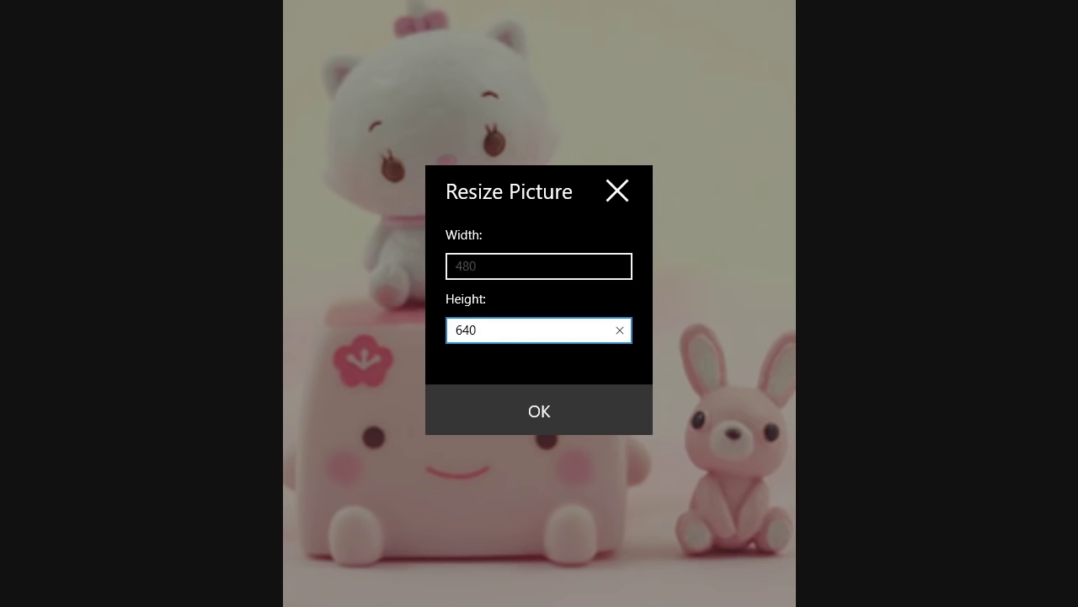
{"action": "left_click", "coordinate": [539, 266]}
{"action": "key", "text": "ctrl+a"}
{"action": "type", "text": "1136"}
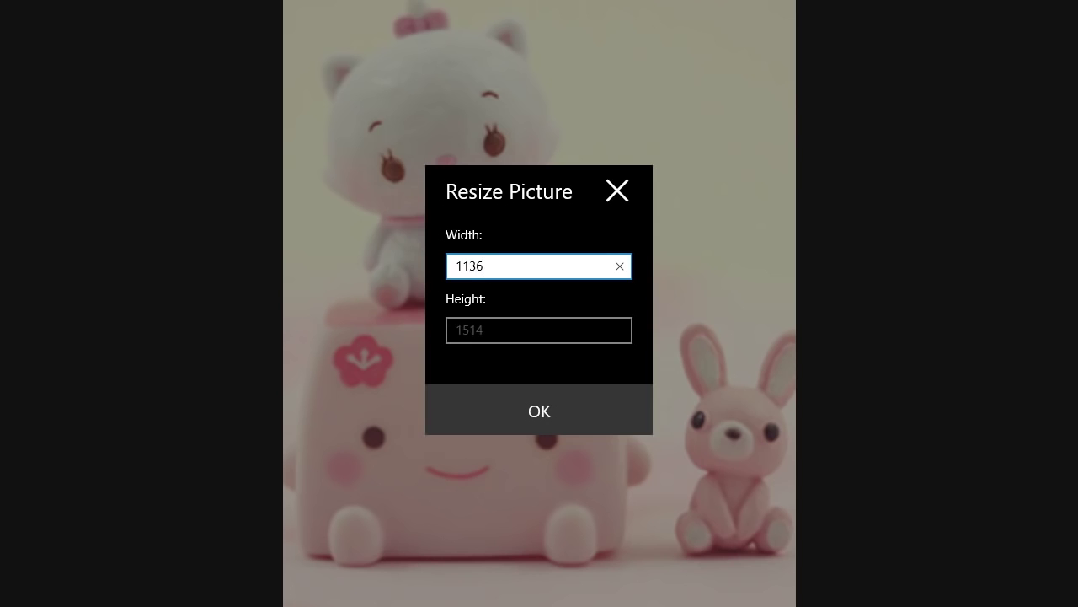
{"action": "key", "text": "Return"}
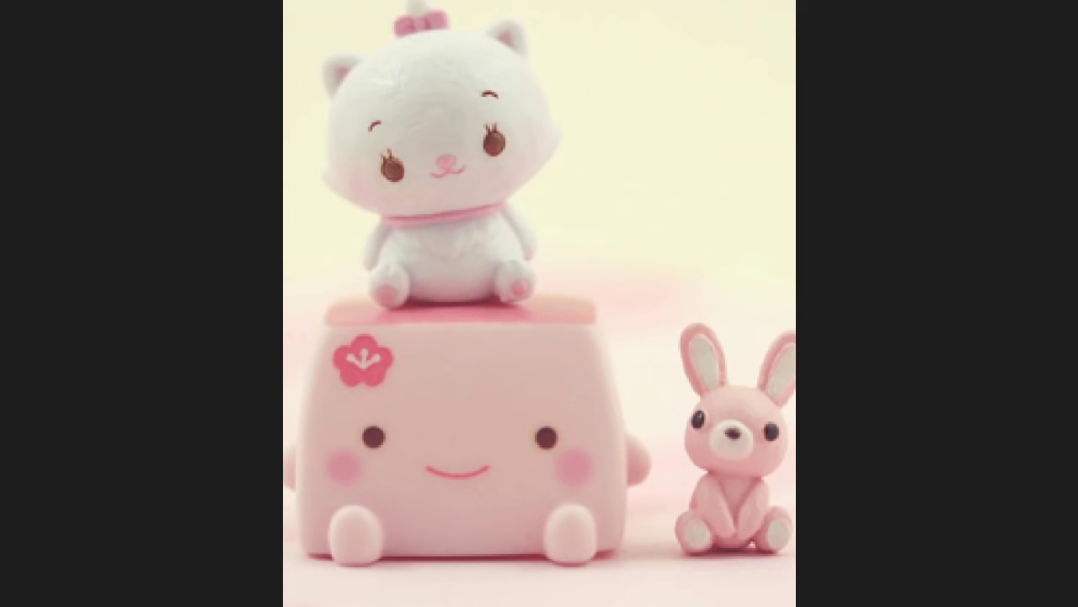
{"action": "key", "text": "ctrl+s"}
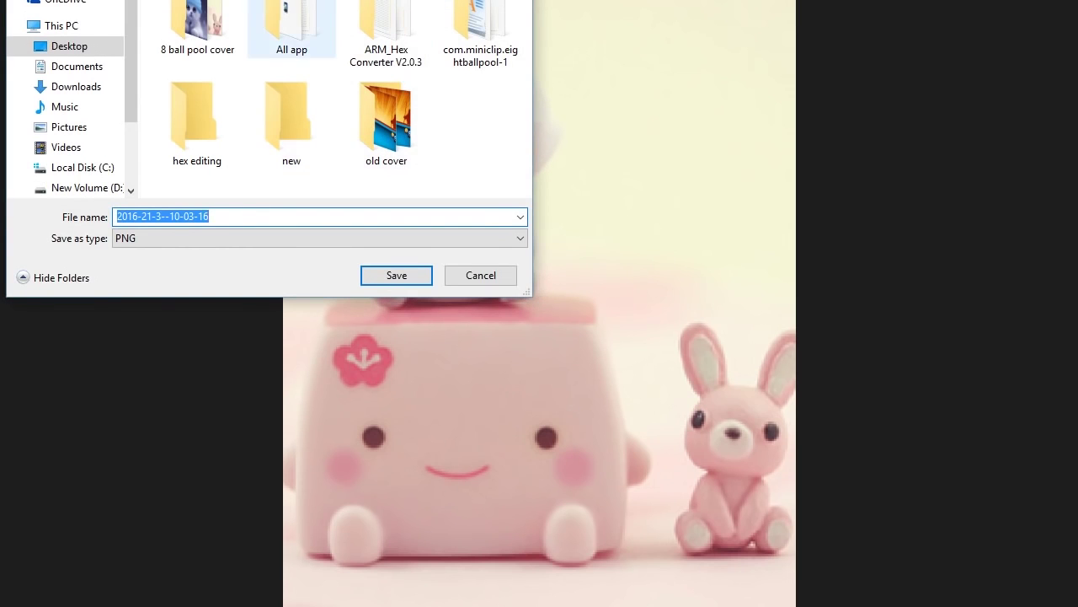
{"action": "left_click", "coordinate": [295, 239]}
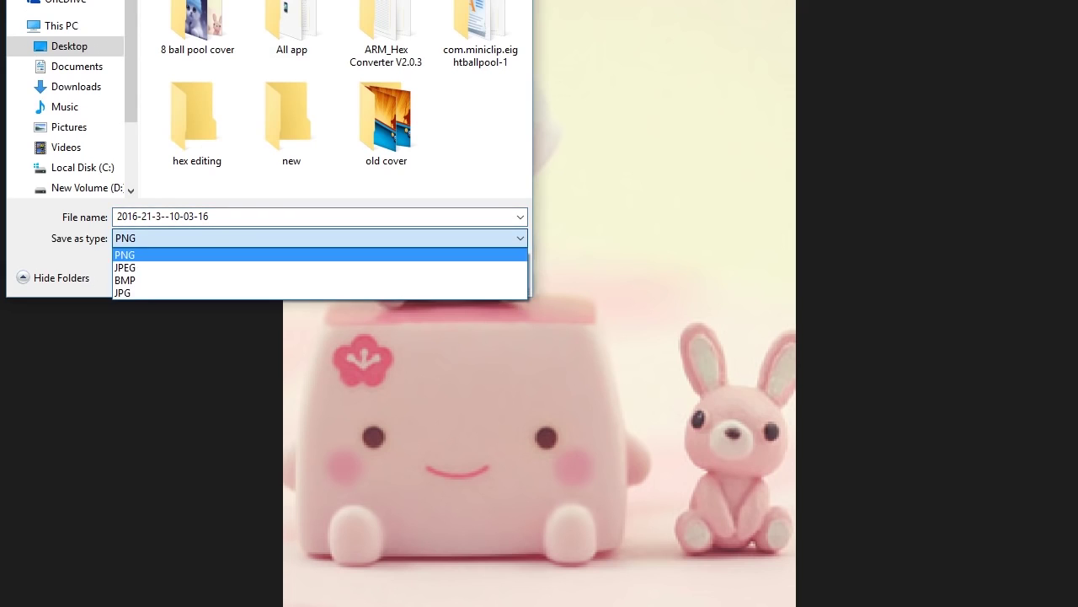
{"action": "left_click", "coordinate": [295, 255]}
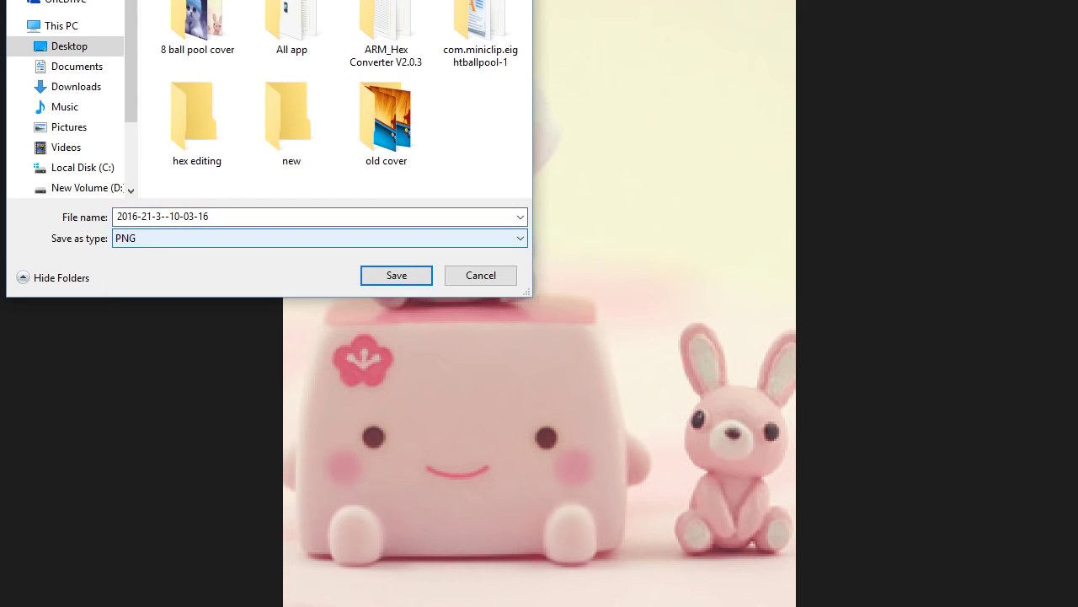
{"action": "left_click", "coordinate": [320, 238]}
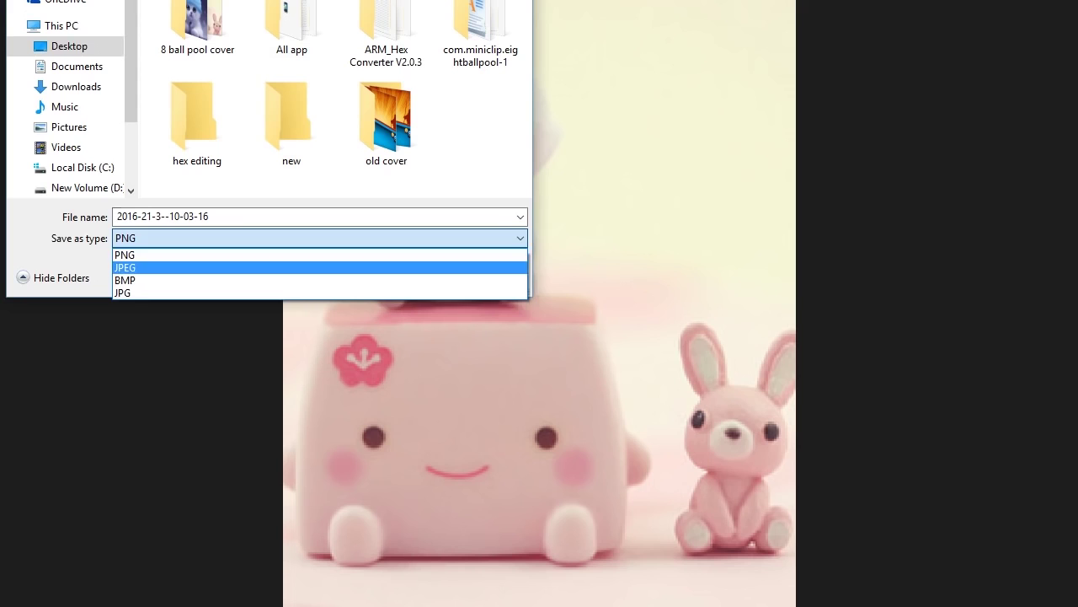
{"action": "left_click", "coordinate": [319, 268]}
{"action": "left_click", "coordinate": [320, 238]}
{"action": "left_click", "coordinate": [125, 254]}
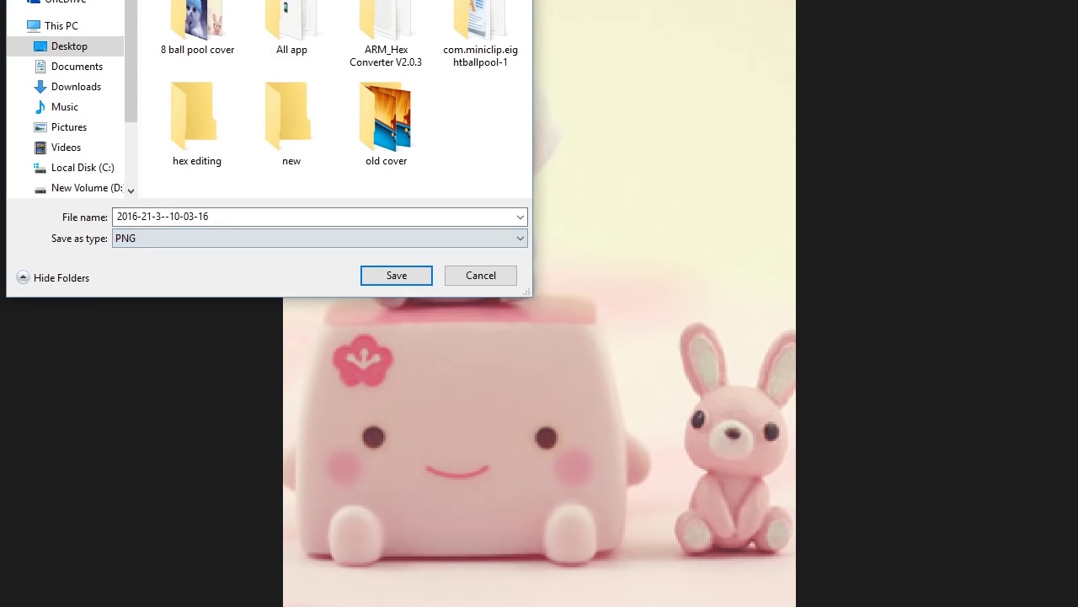
{"action": "left_click", "coordinate": [197, 25]}
{"action": "double_click", "coordinate": [197, 25]}
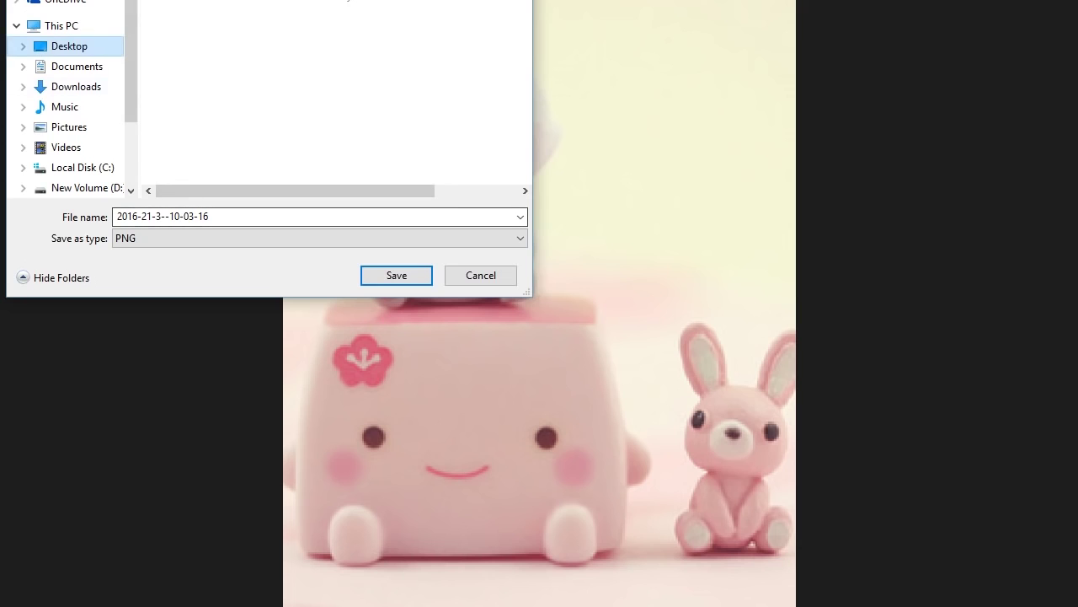
{"action": "left_click", "coordinate": [69, 46]}
{"action": "left_click", "coordinate": [397, 276]}
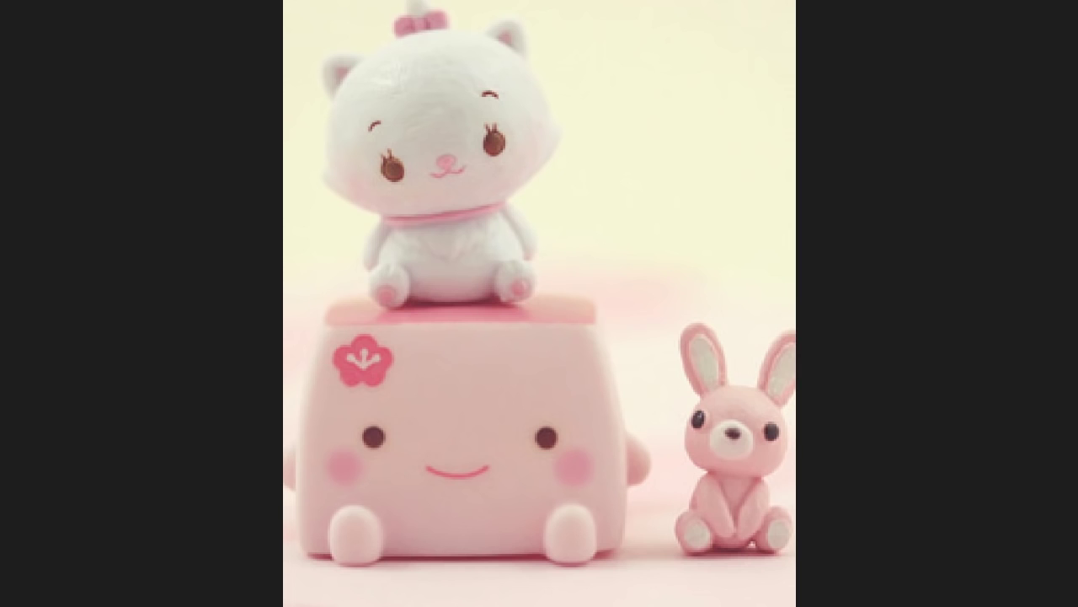
{"action": "key", "text": "alt+F4"}
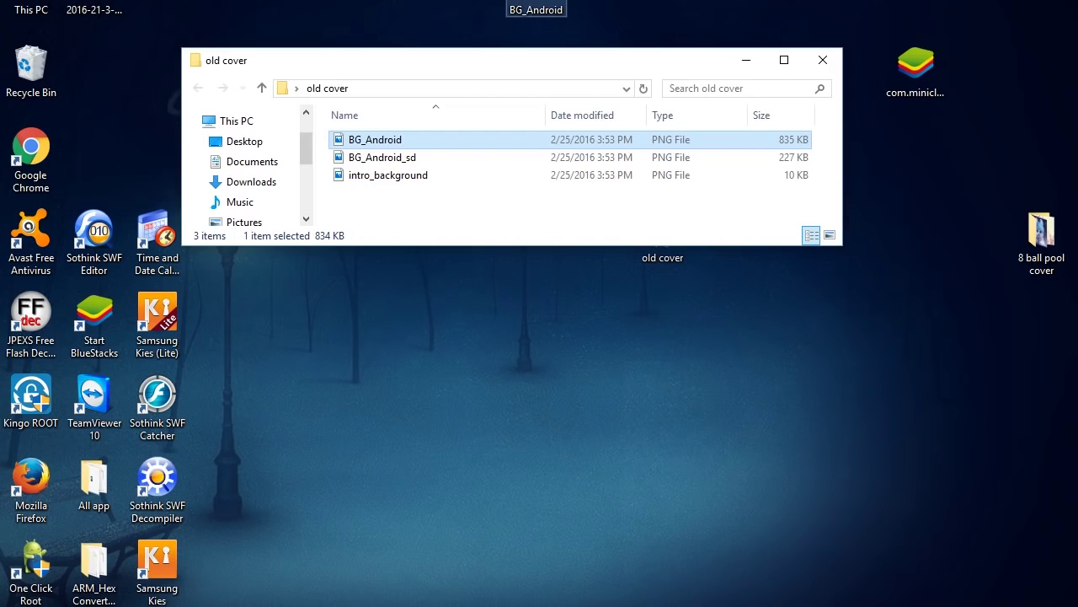
{"action": "left_click", "coordinate": [600, 25]}
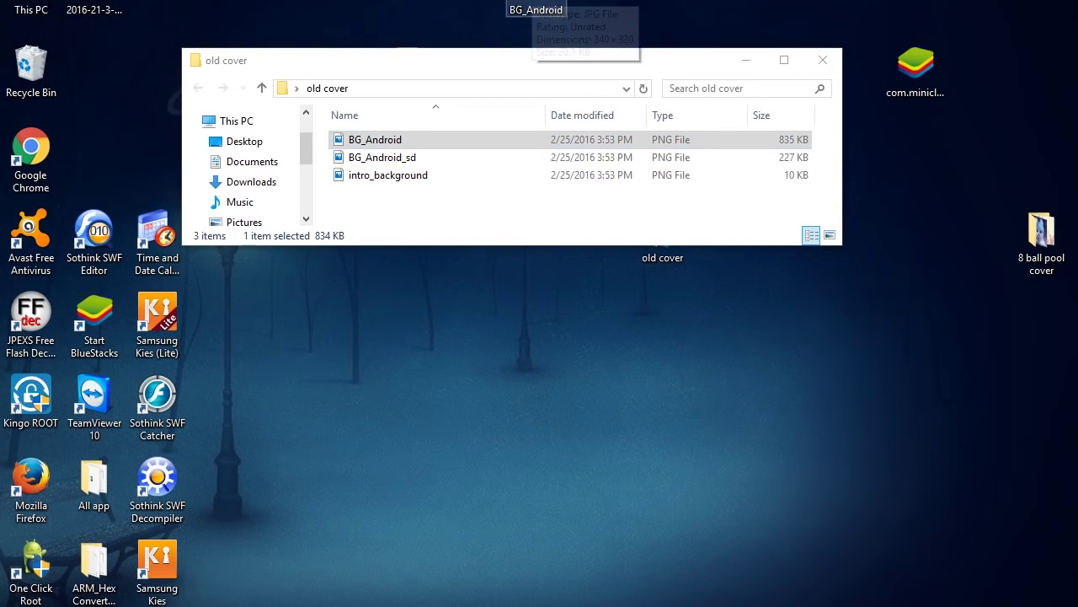
{"action": "left_click", "coordinate": [544, 7]}
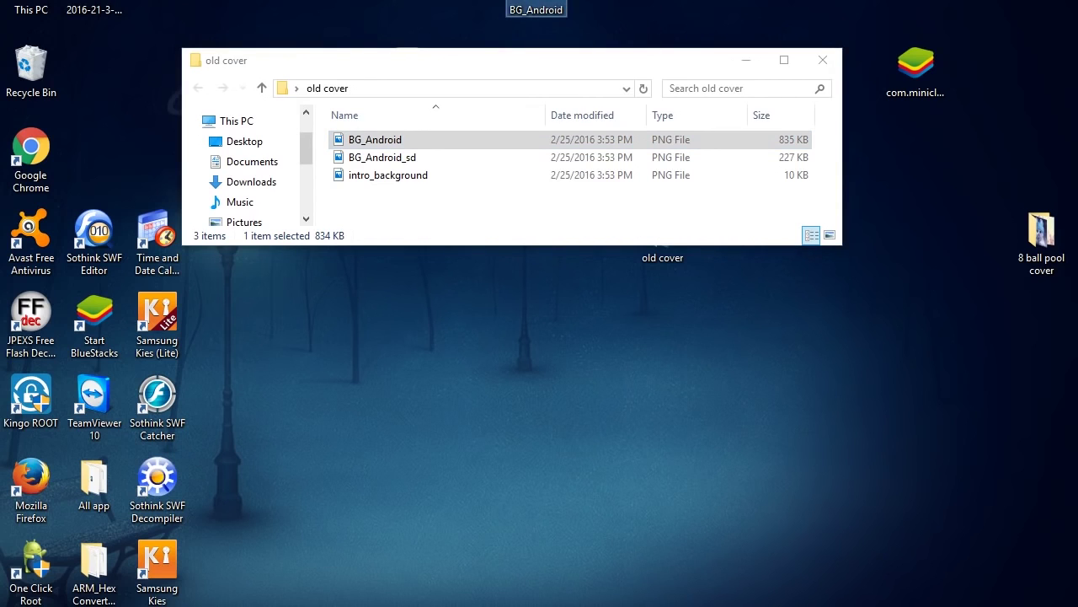
{"action": "right_click", "coordinate": [546, 4]}
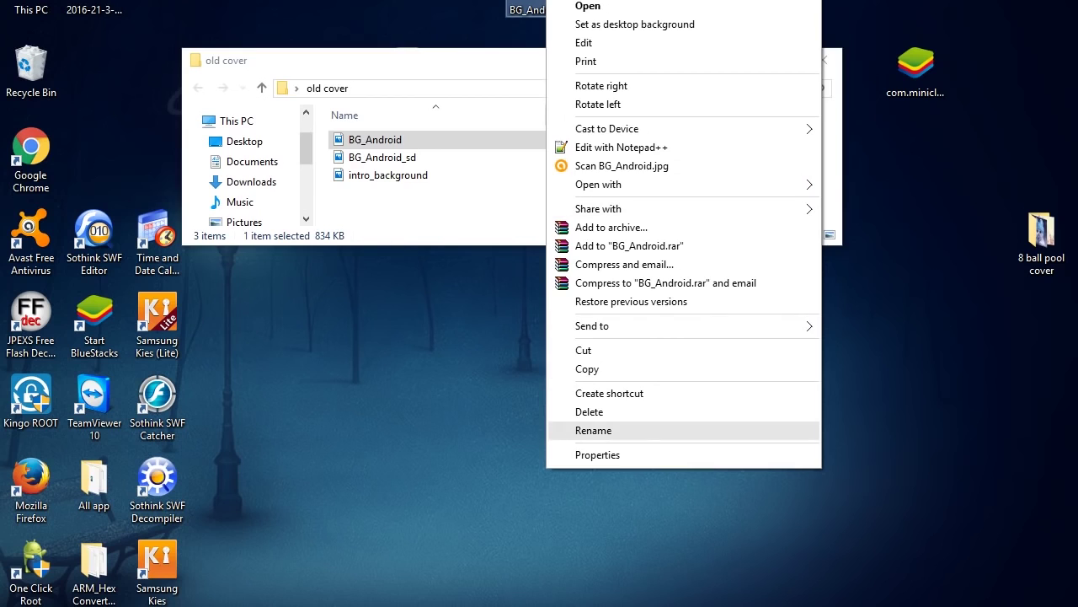
{"action": "key", "text": "Return"}
{"action": "key", "text": "ctrl+c"}
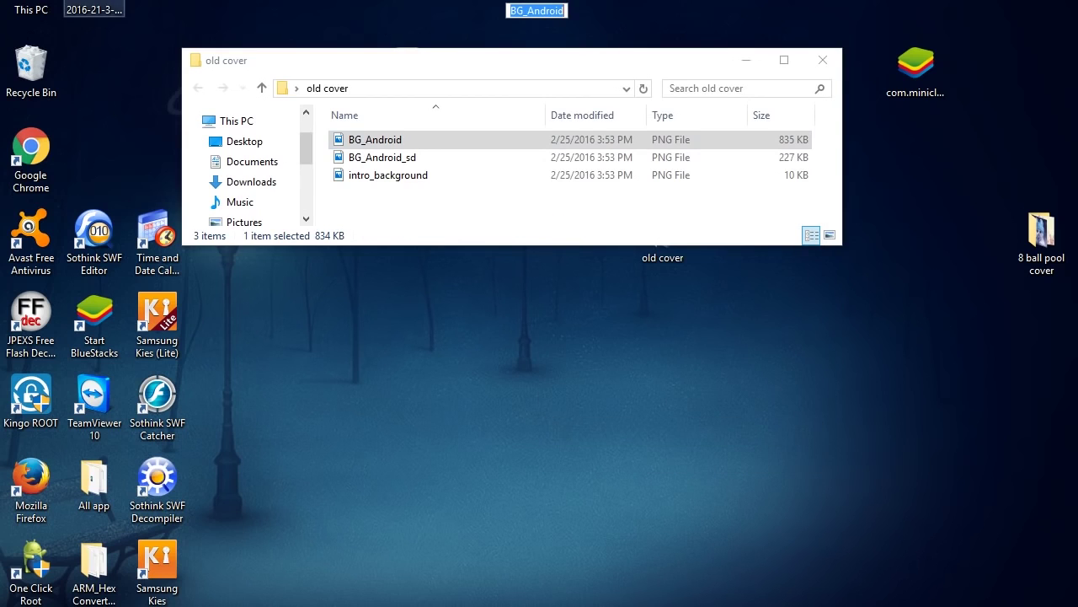
{"action": "right_click", "coordinate": [97, 11]}
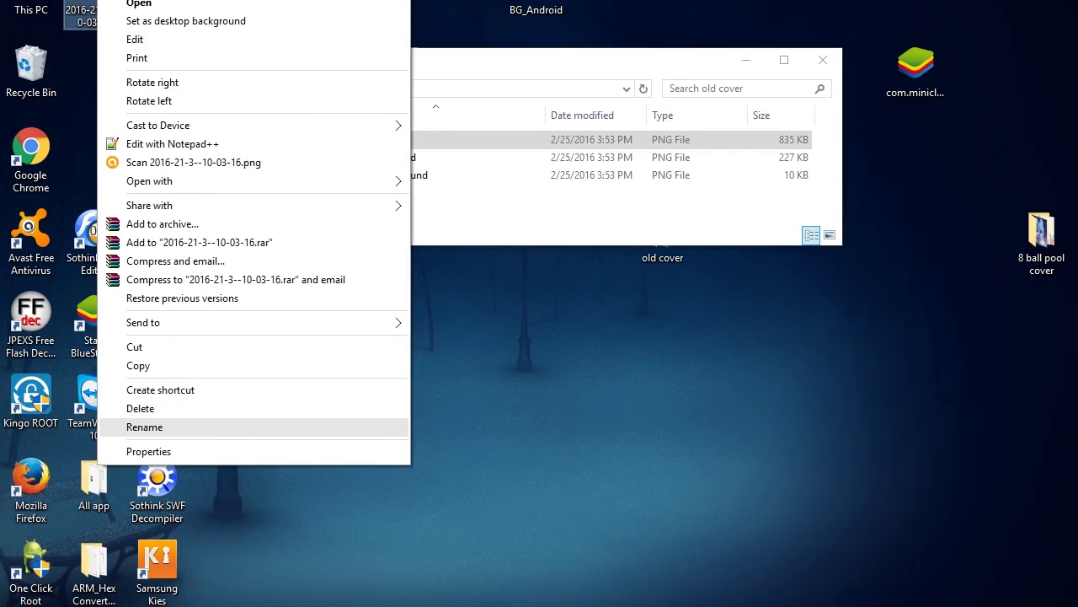
{"action": "key", "text": "Return"}
{"action": "key", "text": "ctrl+v"}
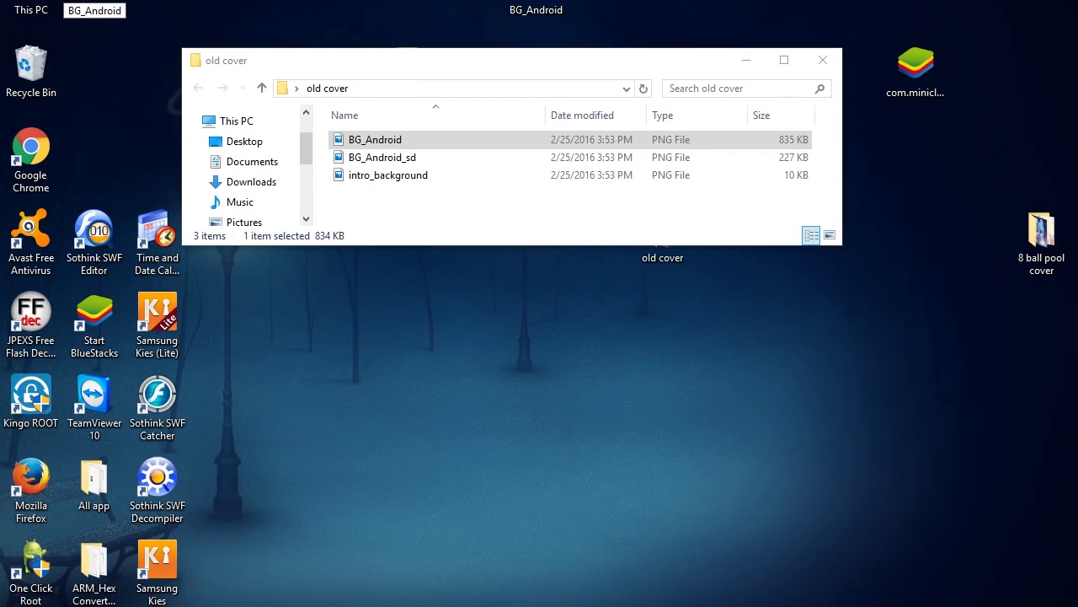
Move the BG_Android JPG closer to the other desktop files and view the properties of both BG_Android pictures.
{"action": "left_click_drag", "start_coordinate": [531, 5], "coordinate": [408, 4]}
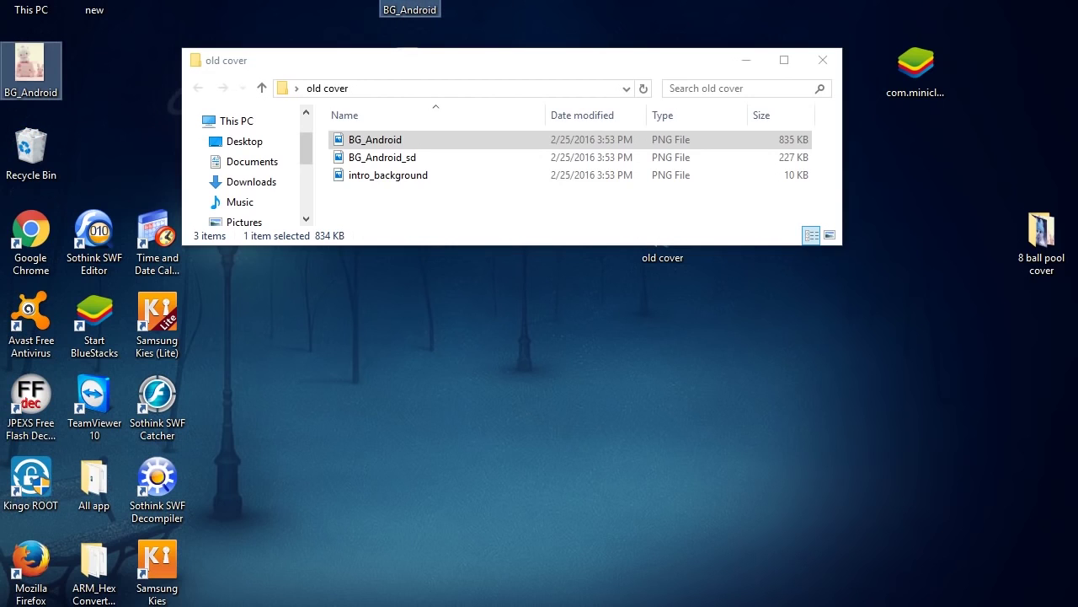
{"action": "right_click", "coordinate": [51, 83]}
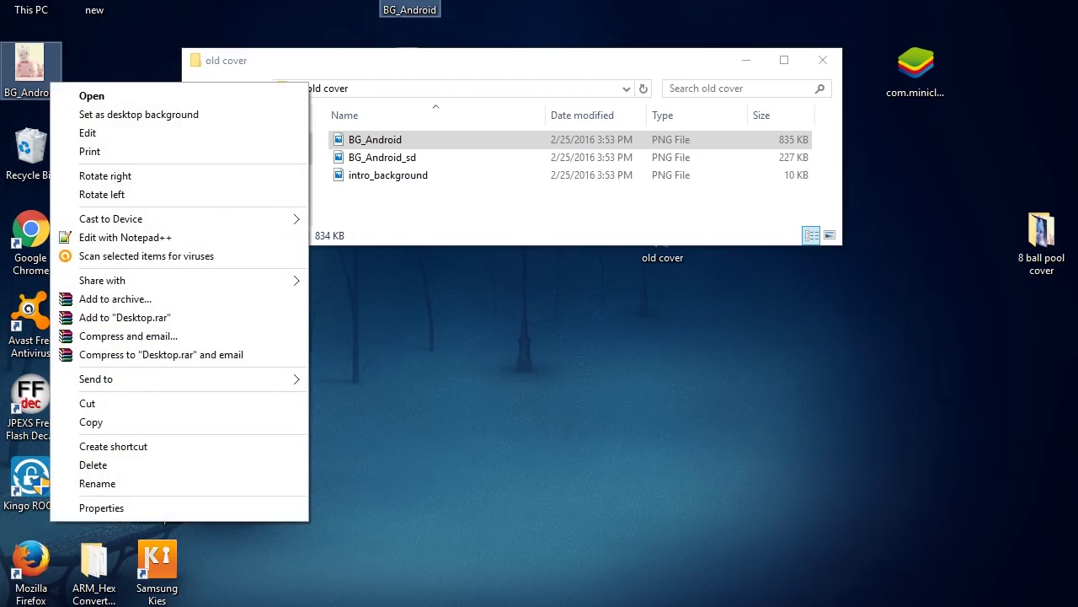
{"action": "left_click", "coordinate": [135, 507]}
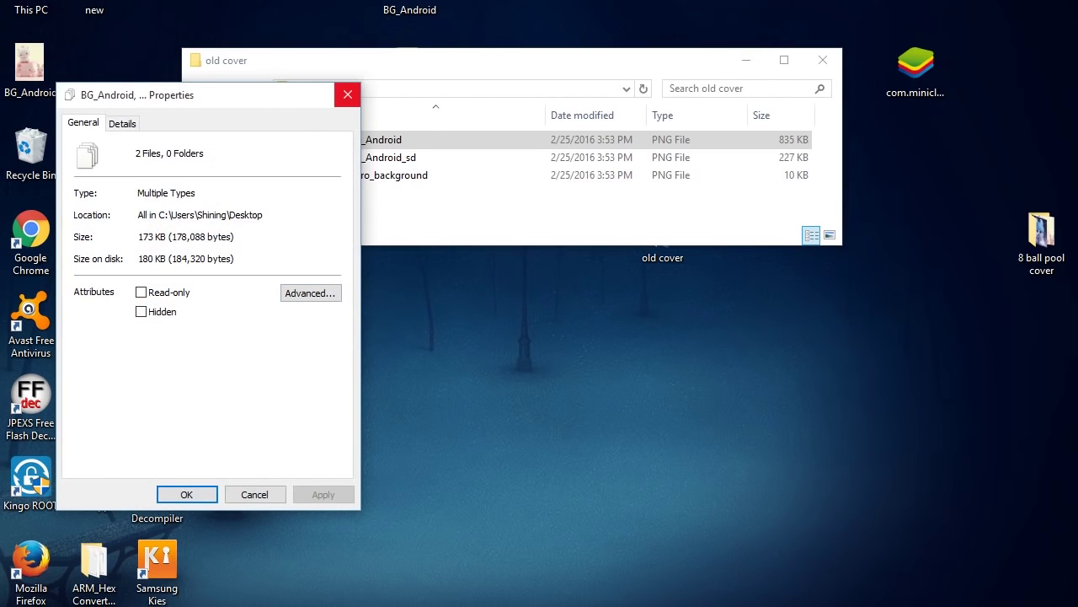
{"action": "left_click", "coordinate": [347, 95]}
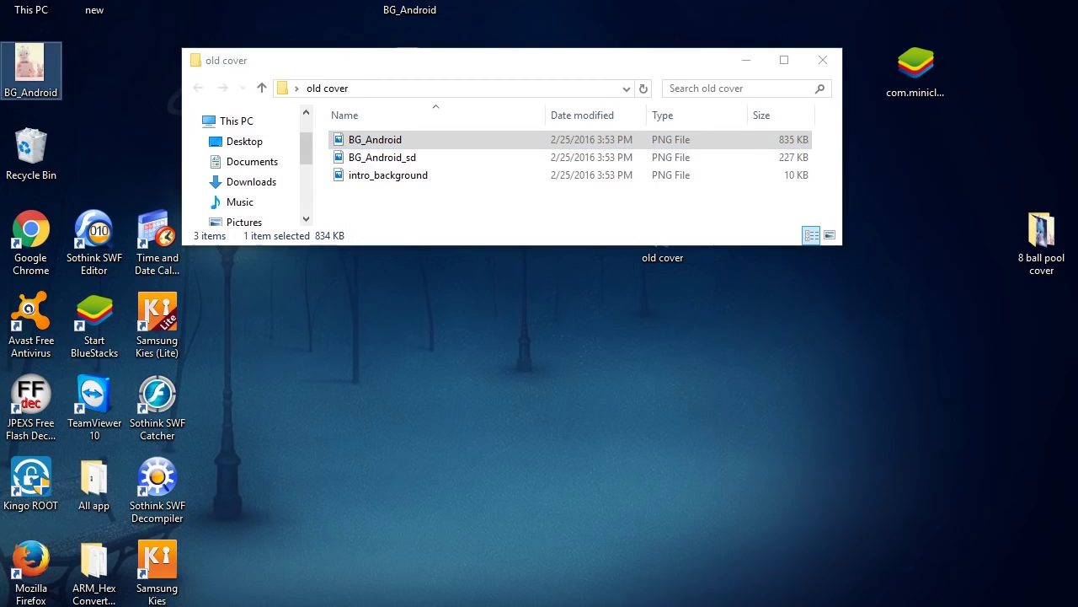
Open the new BG_Android PNG from the desktop, check its dimensions in the file information and close the viewer.
{"action": "double_click", "coordinate": [31, 69]}
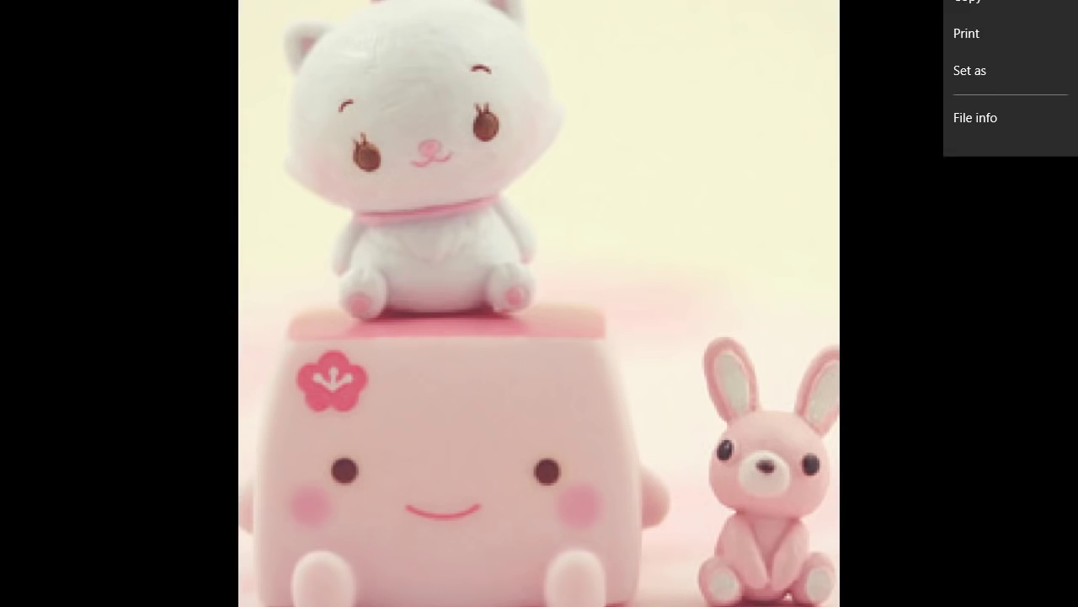
{"action": "left_click", "coordinate": [976, 126]}
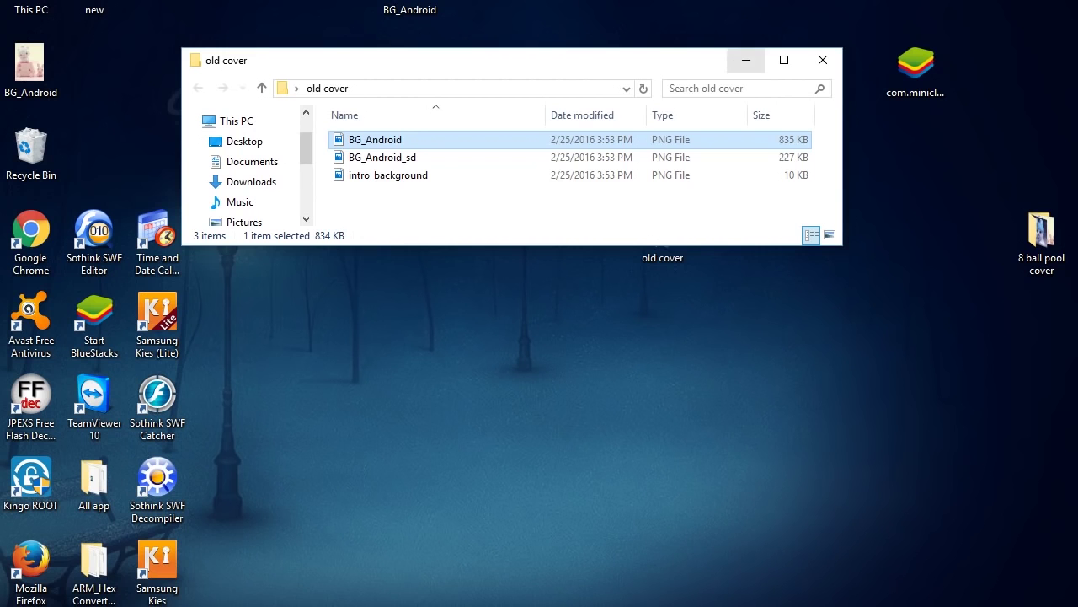
{"action": "left_click", "coordinate": [746, 60]}
{"action": "left_click_drag", "start_coordinate": [410, 6], "coordinate": [34, 153]}
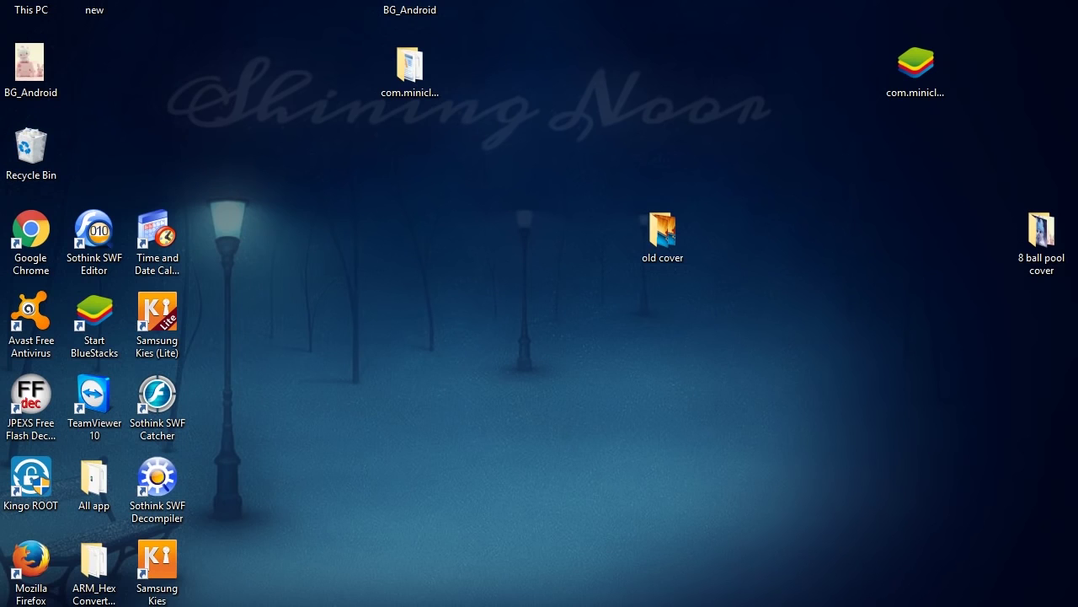
{"action": "key", "text": "alt+Tab"}
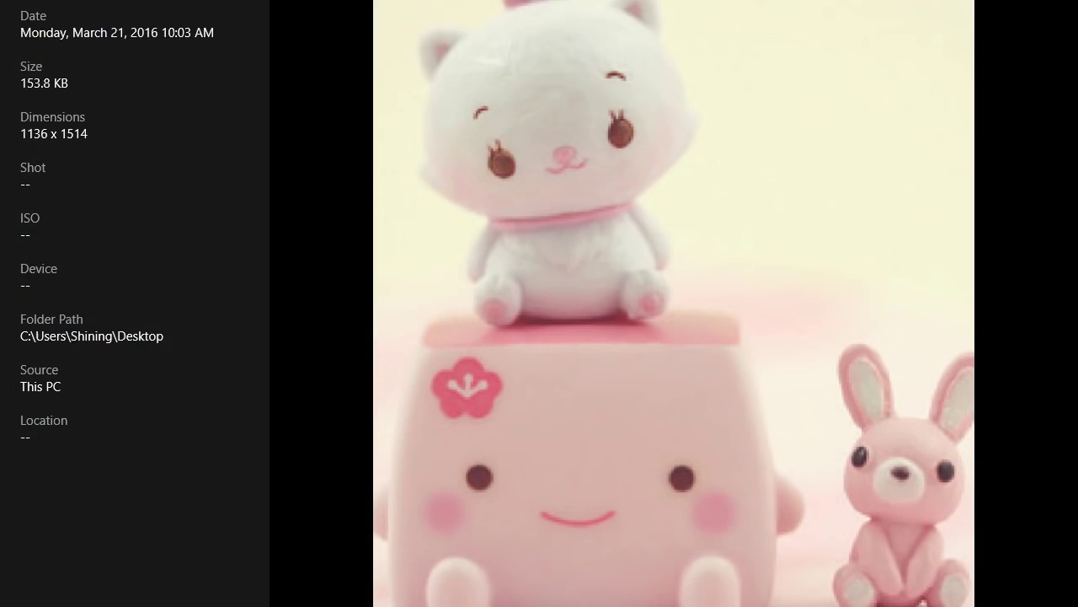
{"action": "key", "text": "alt+F4"}
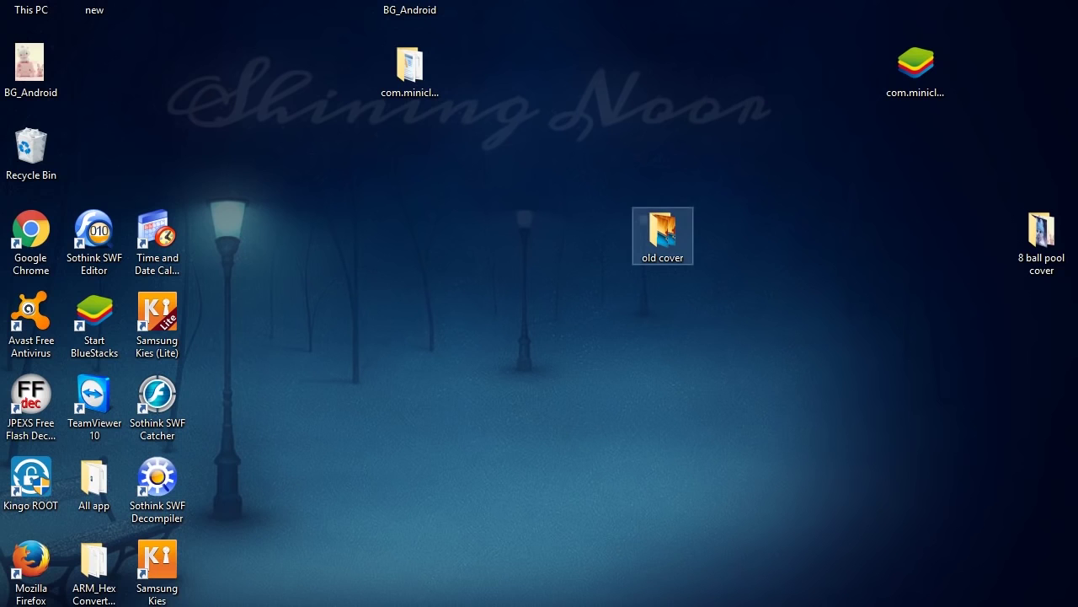
Open the original BG_Android_sd picture from the old cover folder and check its dimensions in the file information.
{"action": "double_click", "coordinate": [662, 235]}
{"action": "left_click", "coordinate": [383, 158]}
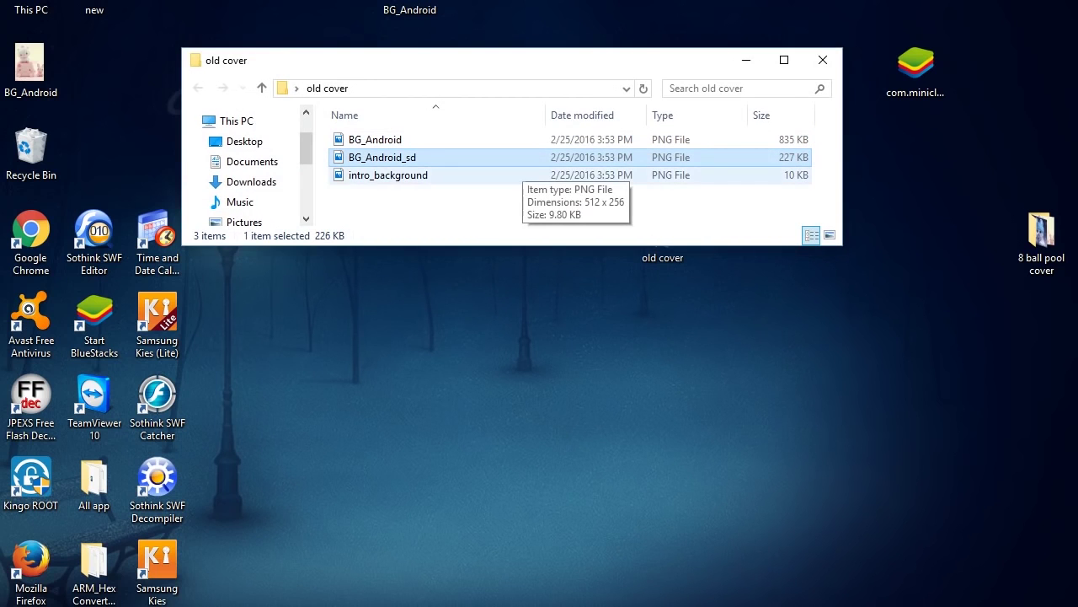
{"action": "double_click", "coordinate": [524, 173]}
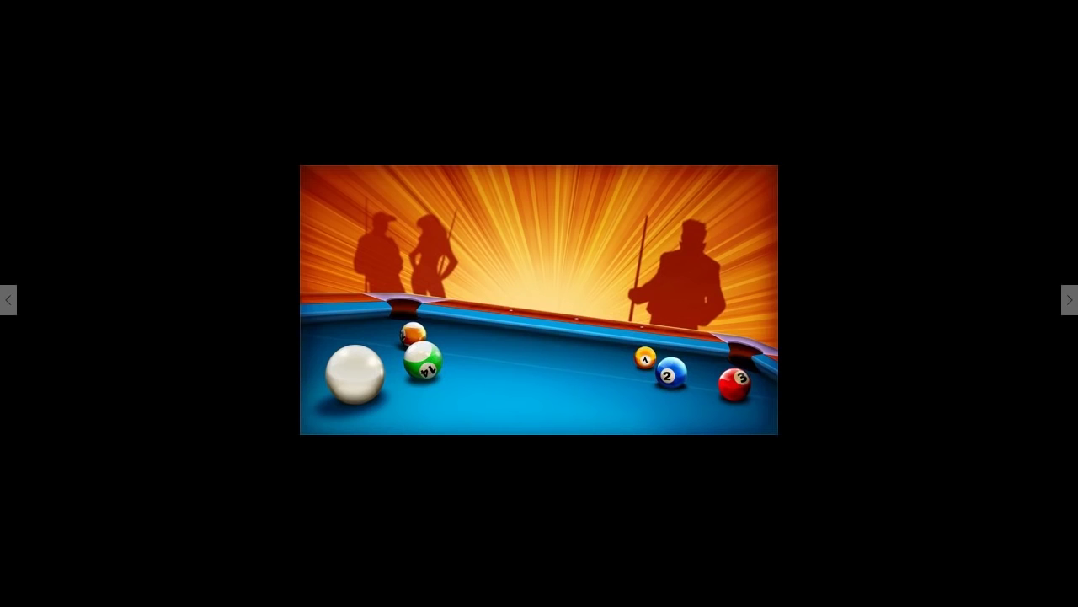
{"action": "left_click", "coordinate": [1059, 2]}
{"action": "left_click", "coordinate": [978, 125]}
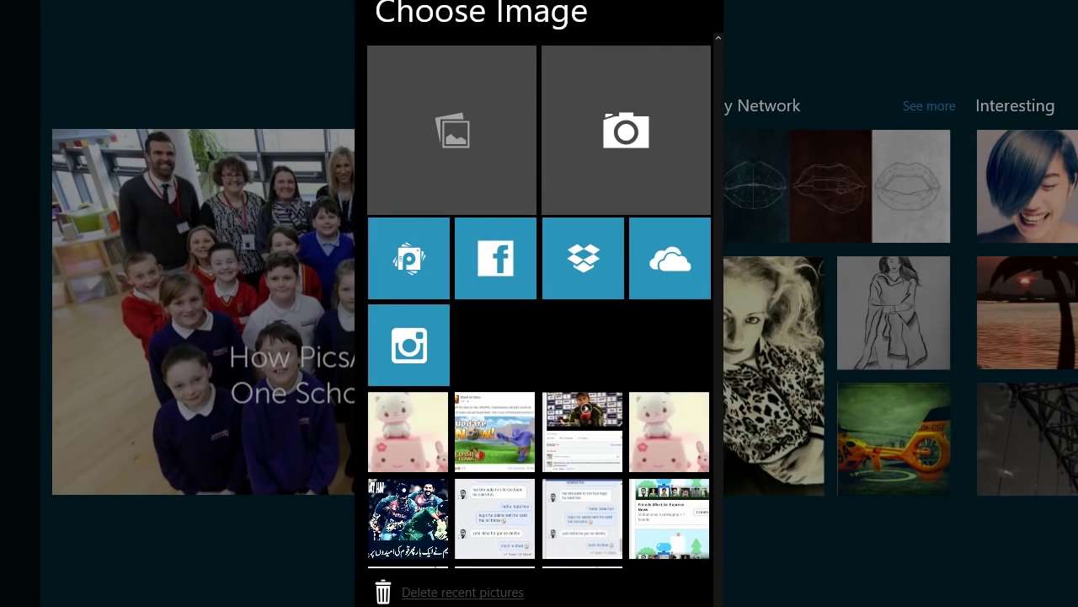
{"action": "left_click", "coordinate": [453, 131]}
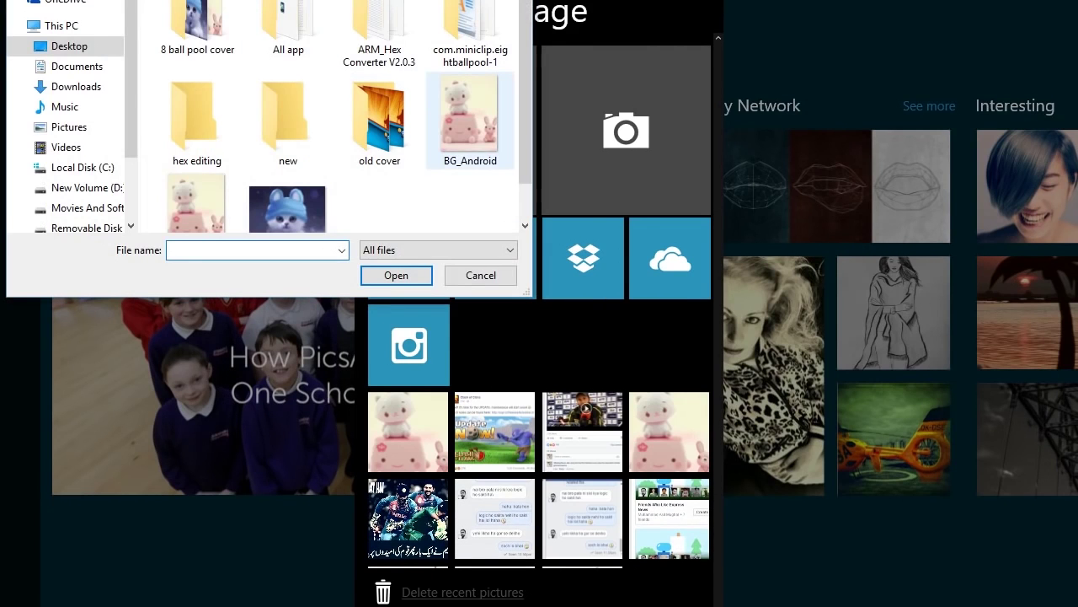
{"action": "scroll", "coordinate": [459, 131], "scroll_direction": "down", "scroll_amount": 2}
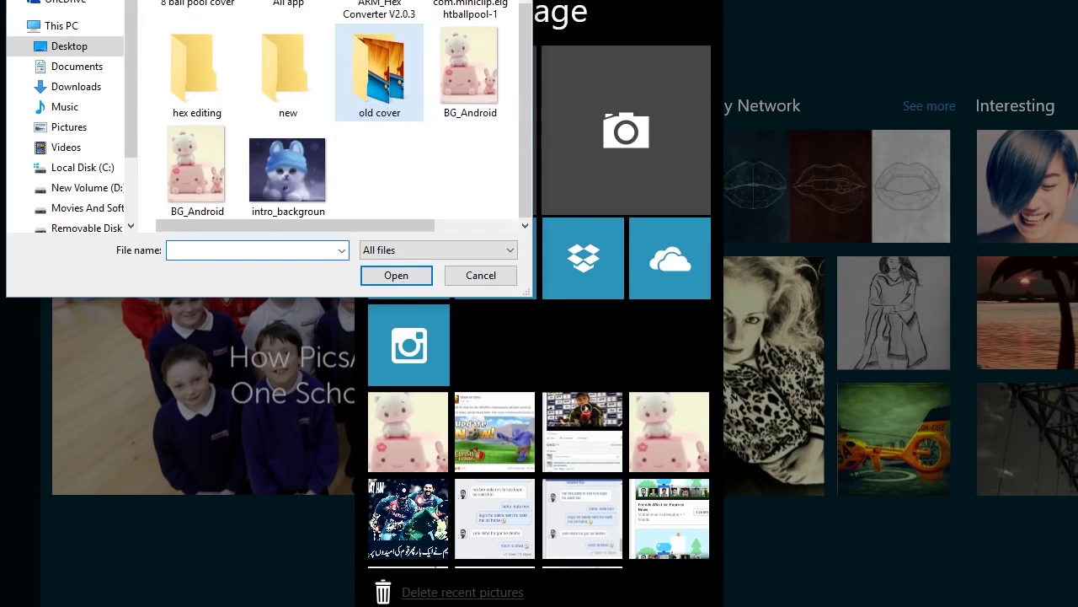
{"action": "double_click", "coordinate": [380, 74]}
{"action": "left_click", "coordinate": [291, 10]}
{"action": "left_click", "coordinate": [396, 275]}
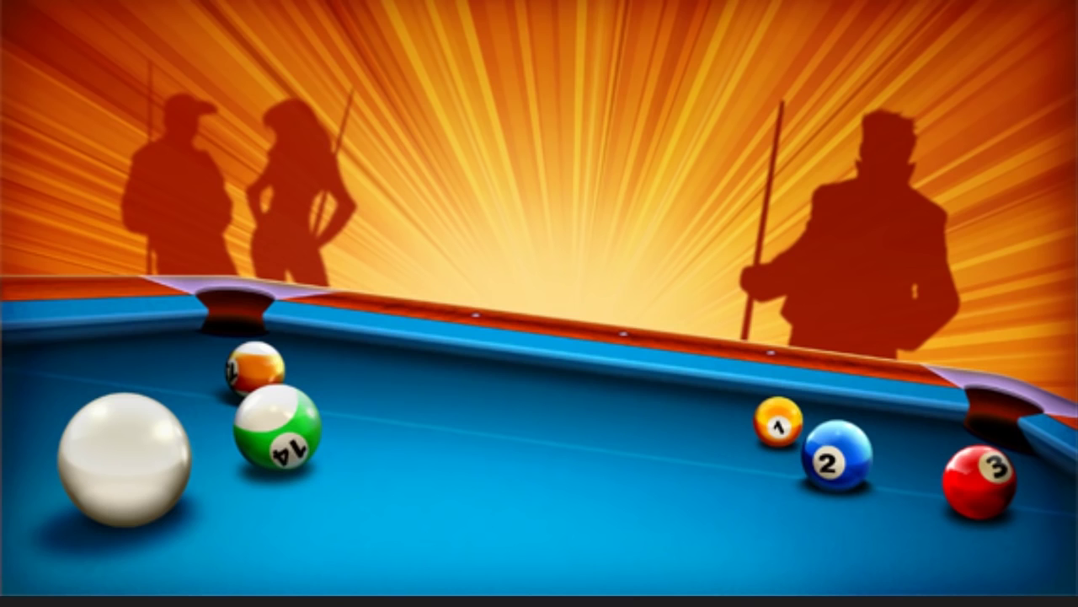
{"action": "left_click", "coordinate": [270, 604]}
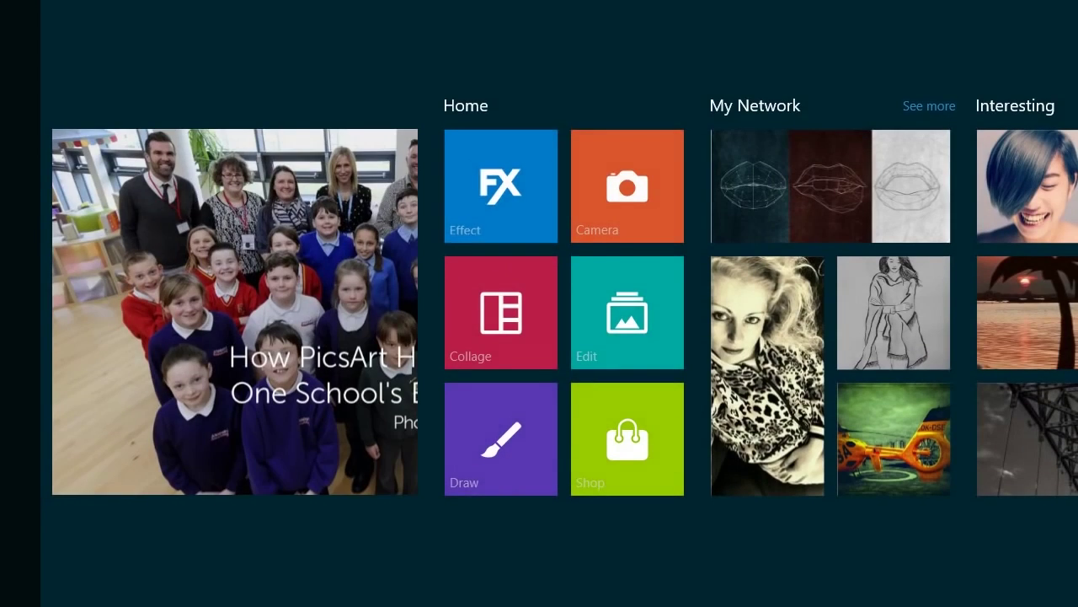
Open the tapety-205065ea867c89a picture from the 8 ball pool cover folder in PicsArt for editing.
{"action": "left_click", "coordinate": [501, 186]}
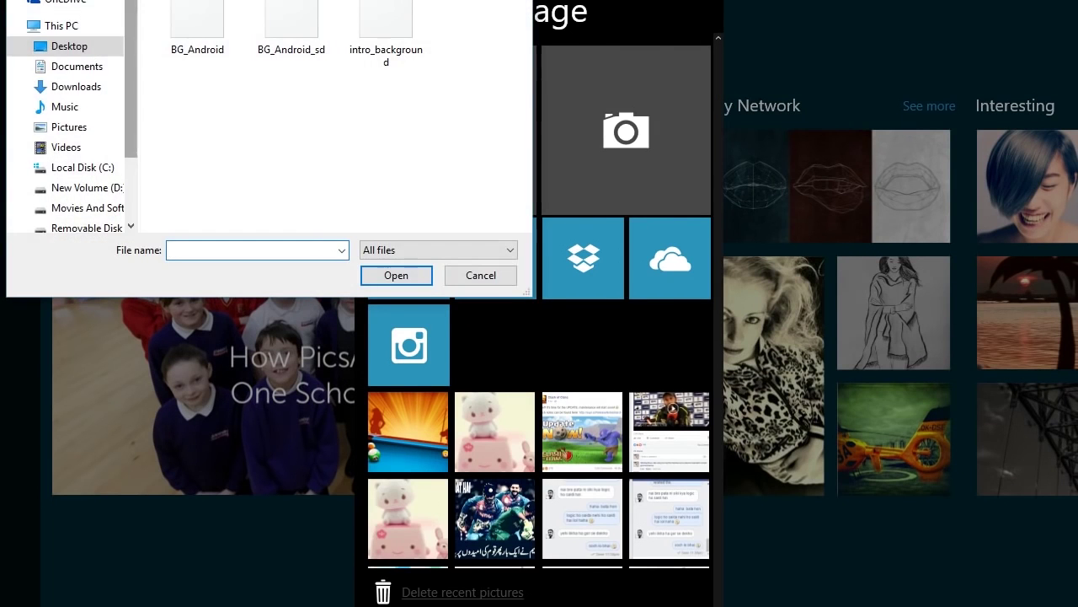
{"action": "scroll", "coordinate": [328, 118], "scroll_direction": "down", "scroll_amount": 1}
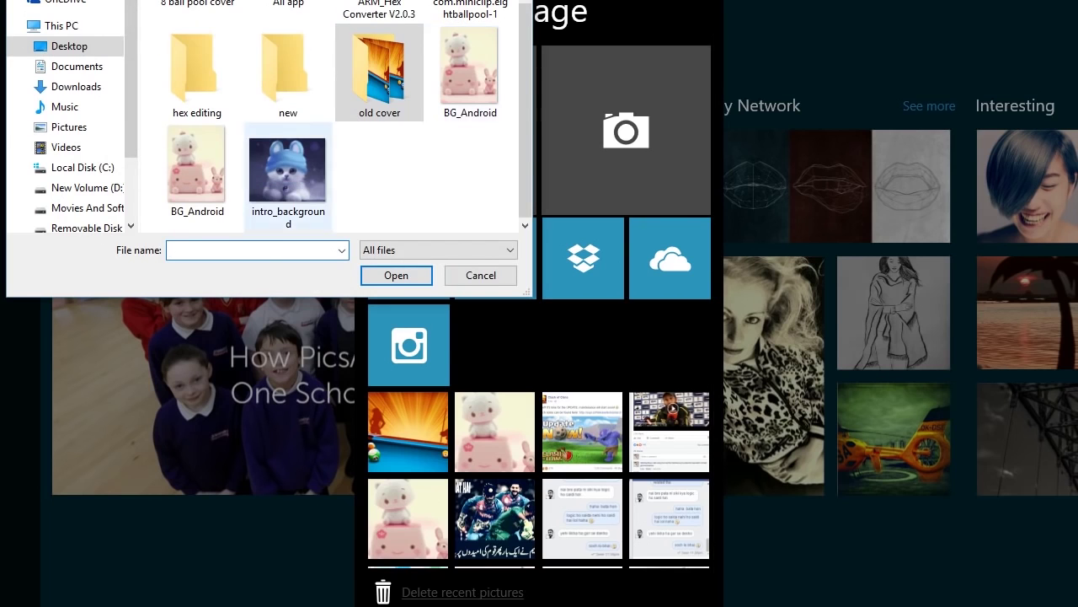
{"action": "double_click", "coordinate": [288, 72]}
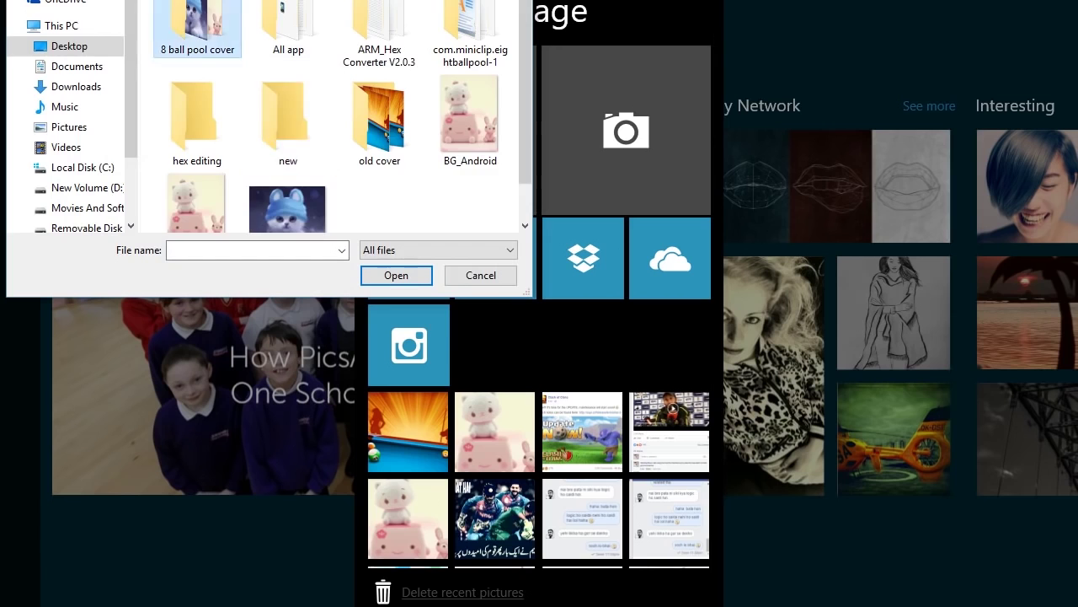
{"action": "left_click", "coordinate": [197, 29]}
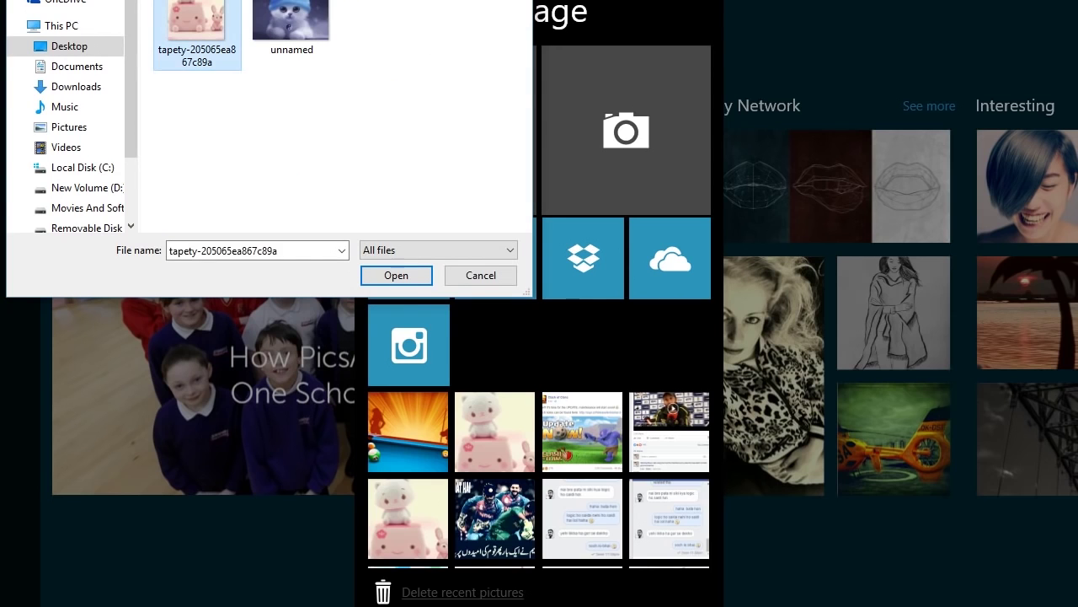
{"action": "left_click", "coordinate": [396, 275]}
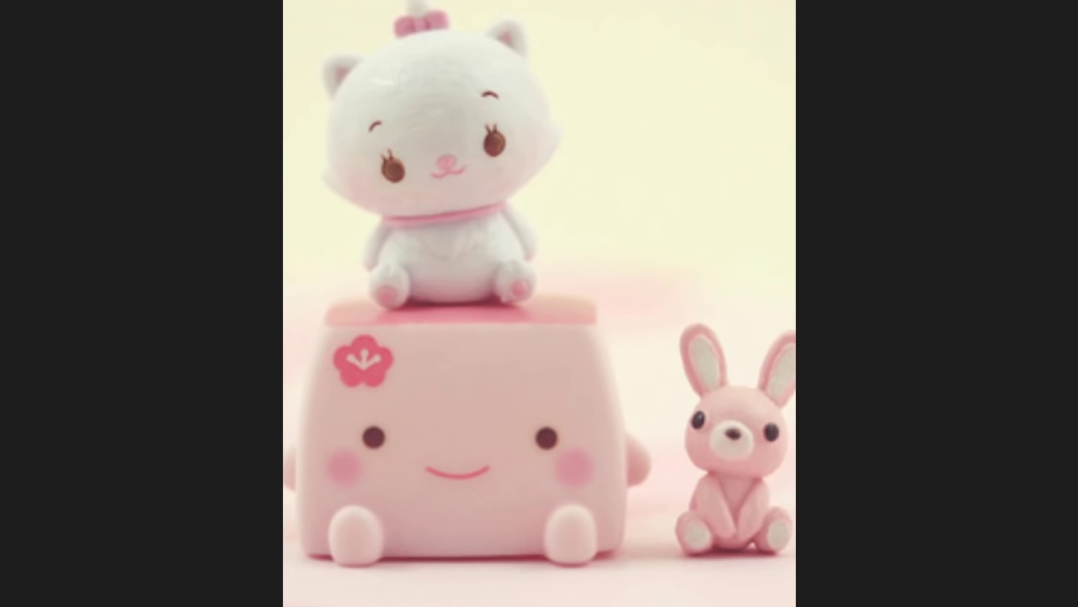
Resize the pink kitten picture to a width of 568 pixels, keeping its proportions.
{"action": "left_click", "coordinate": [261, 601]}
{"action": "left_click", "coordinate": [267, 588]}
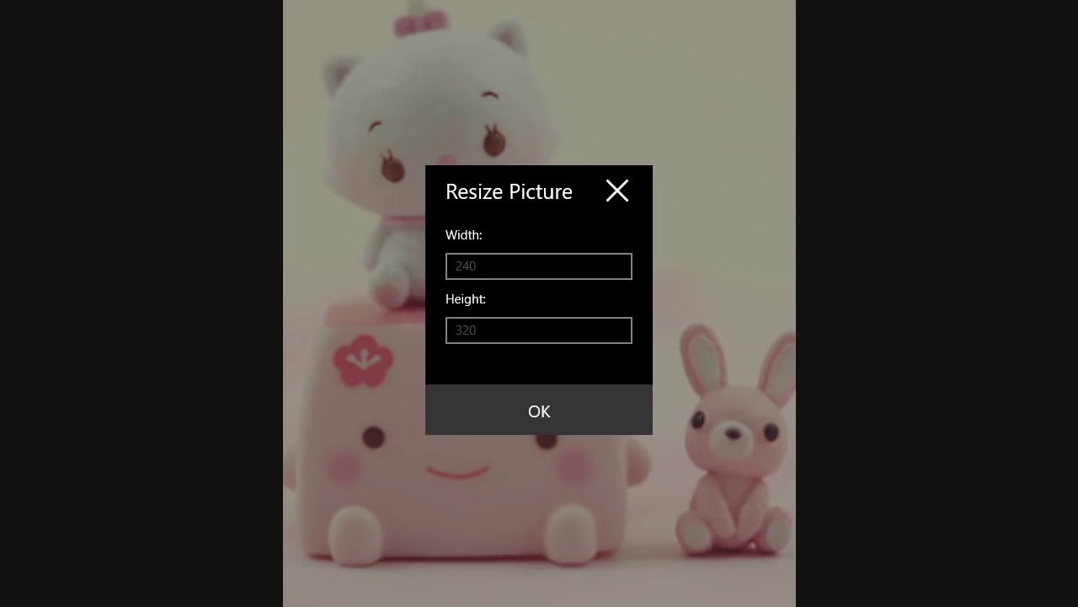
{"action": "left_click", "coordinate": [539, 266]}
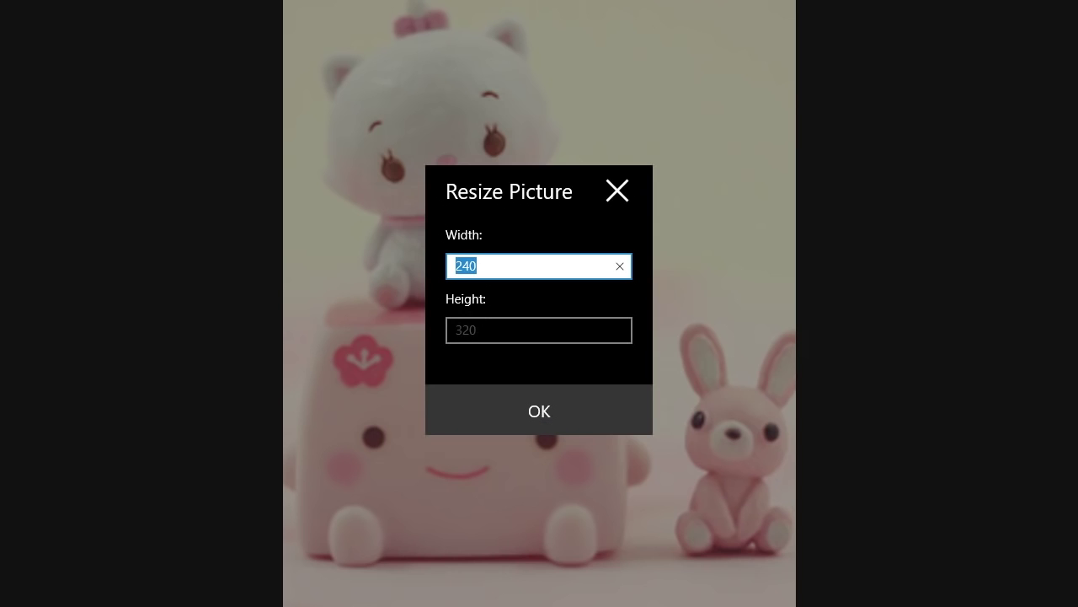
{"action": "type", "text": "568"}
{"action": "left_click", "coordinate": [539, 410]}
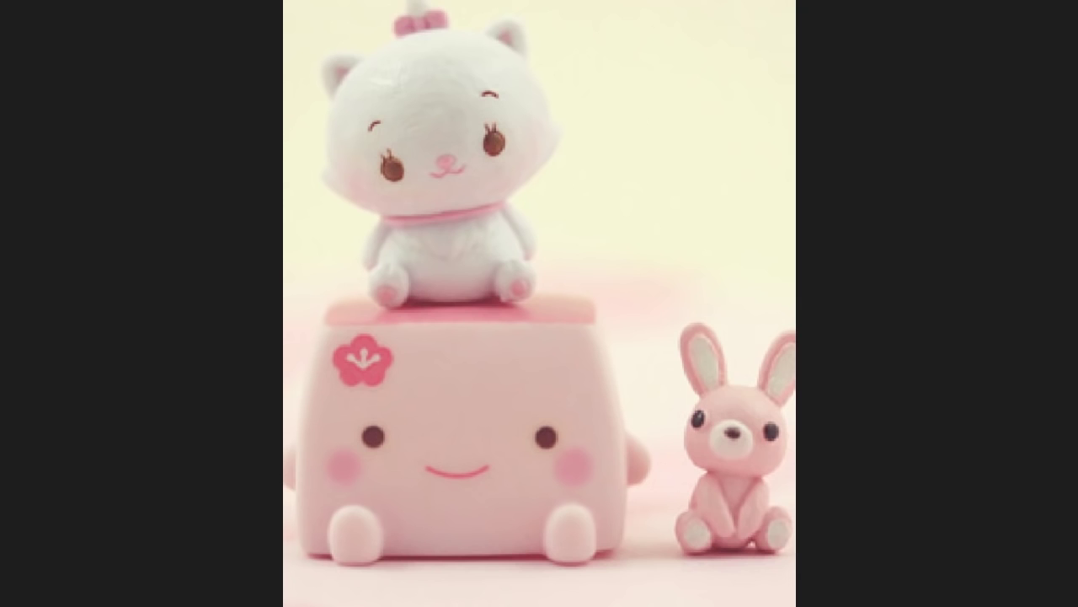
Save the resized pink kitten picture to the desktop as a PNG, reusing the file name BG_Android_sd from the old cover folder.
{"action": "key", "text": "ctrl+s"}
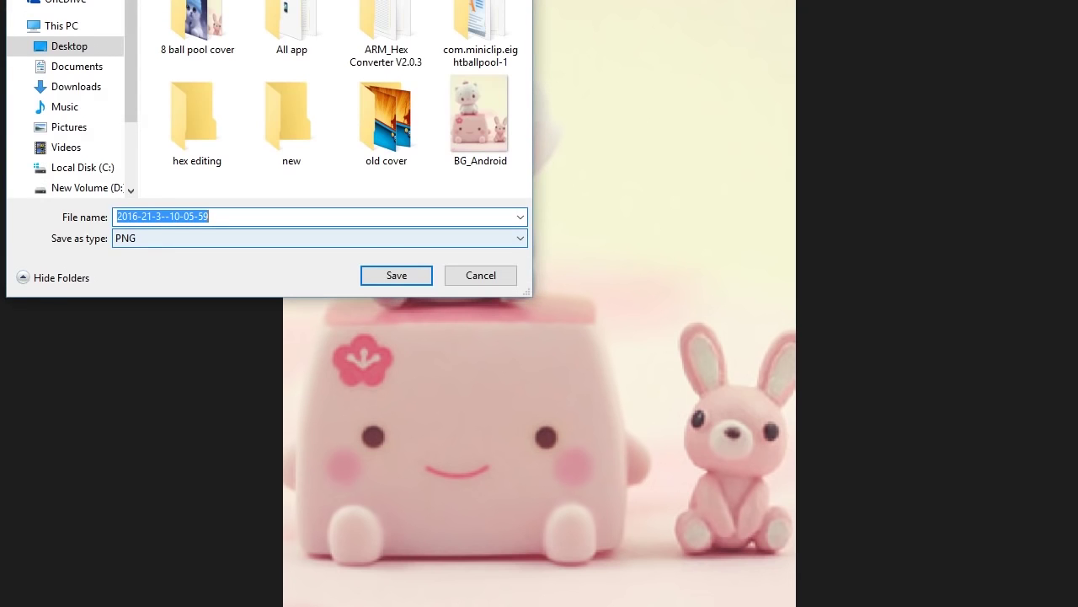
{"action": "left_click", "coordinate": [389, 606]}
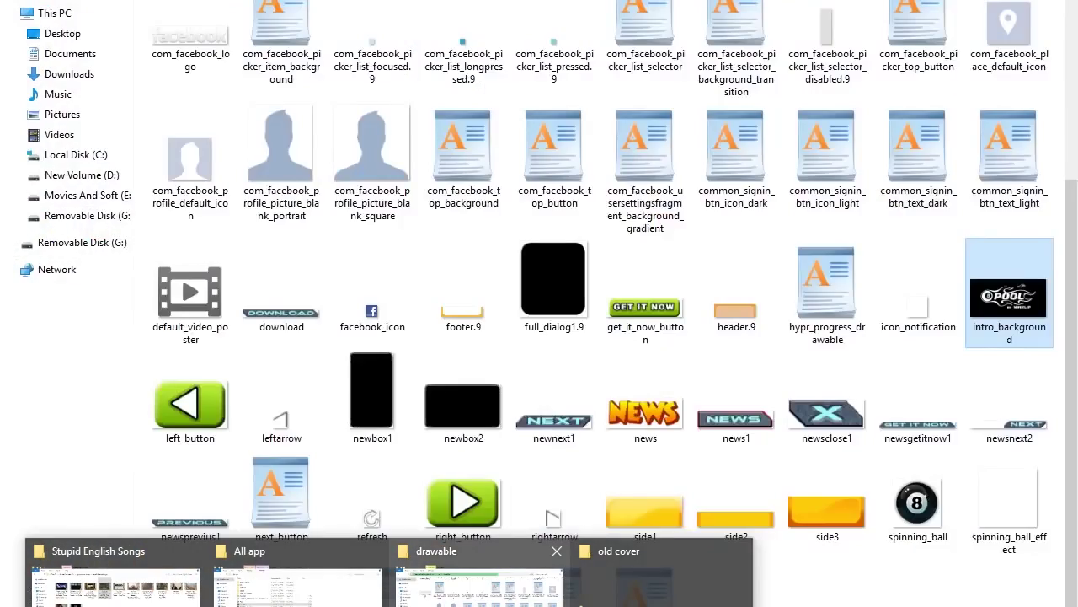
{"action": "mouse_move", "coordinate": [581, 604]}
{"action": "left_click", "coordinate": [581, 604]}
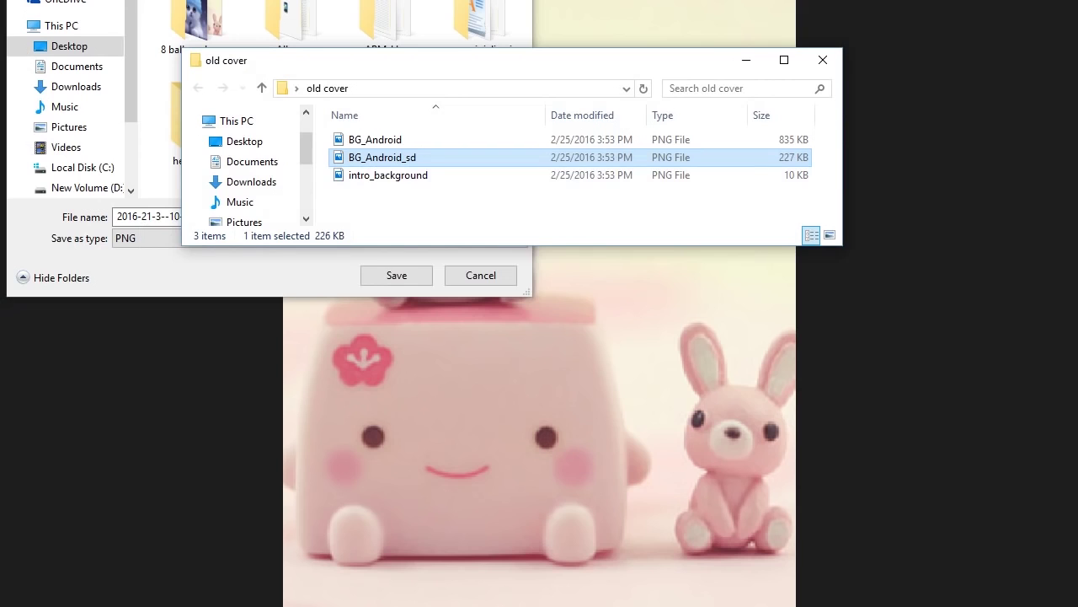
{"action": "right_click", "coordinate": [364, 158]}
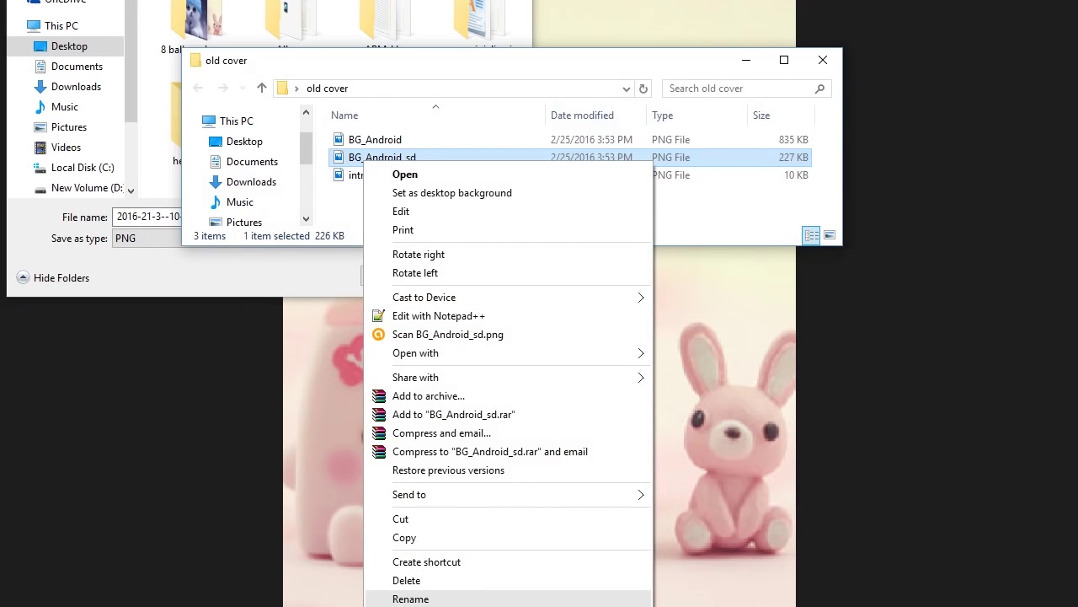
{"action": "left_click", "coordinate": [410, 598]}
{"action": "key", "text": "ctrl+c"}
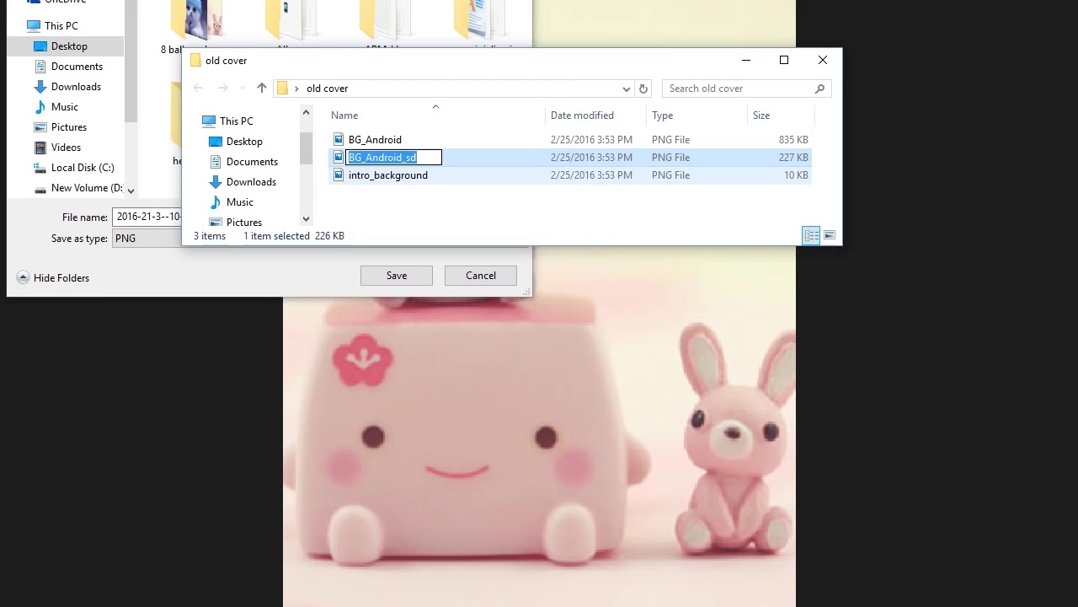
{"action": "left_click", "coordinate": [167, 217]}
{"action": "key", "text": "ctrl+a"}
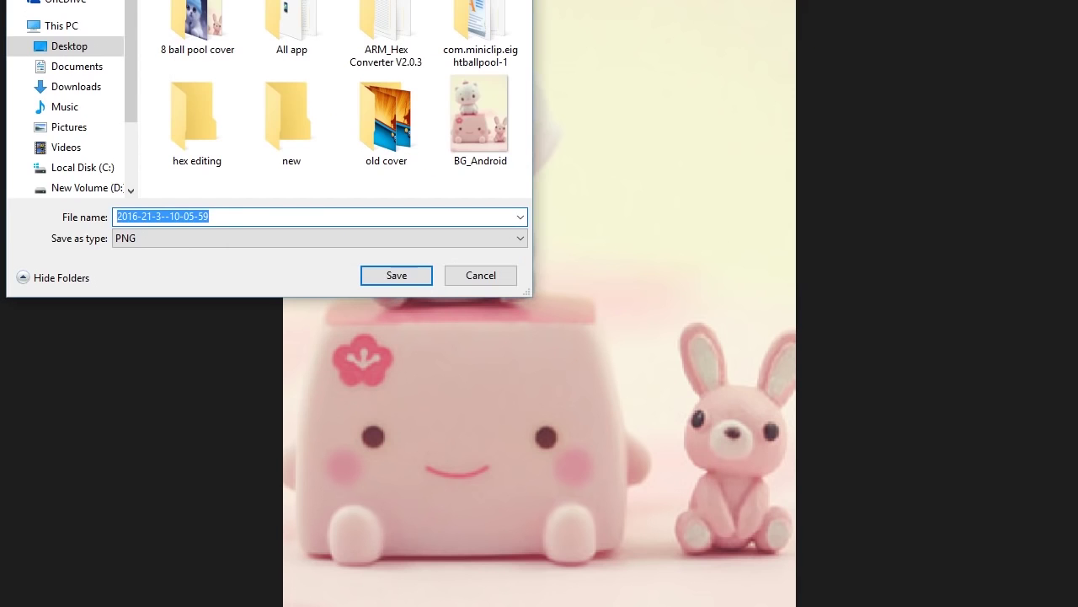
{"action": "key", "text": "ctrl+v"}
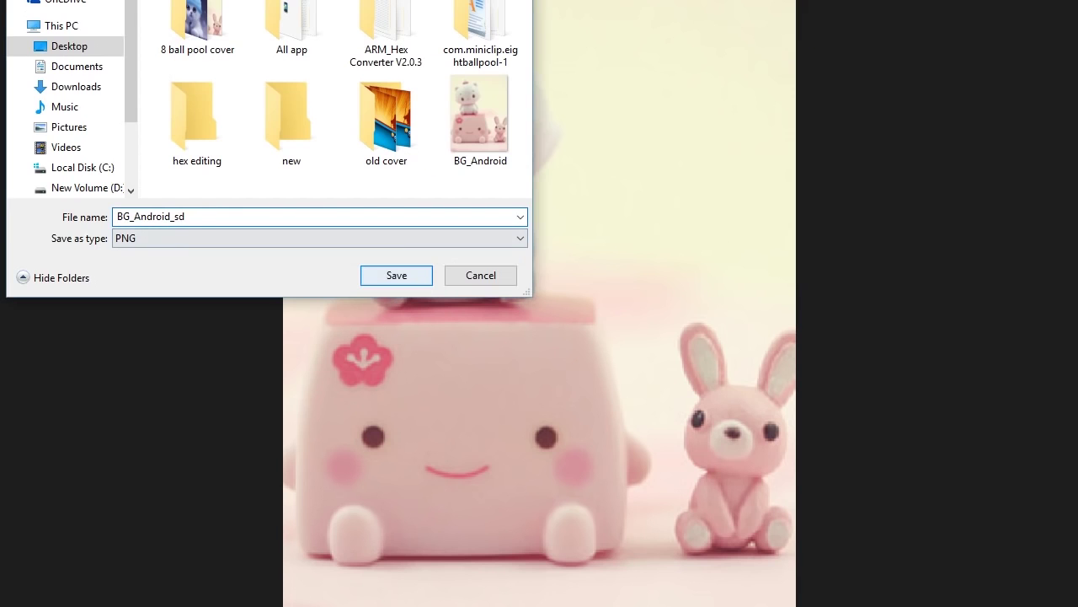
{"action": "key", "text": "Return"}
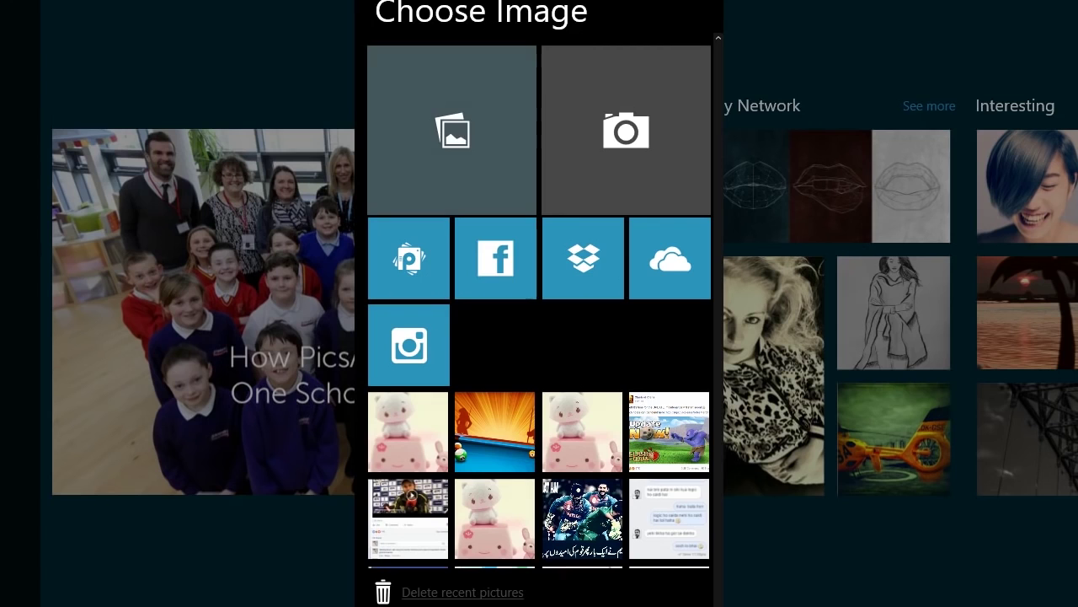
Load the picture of the kitten in a blue hat from the 8 ball pool cover folder for editing.
{"action": "left_click", "coordinate": [453, 131]}
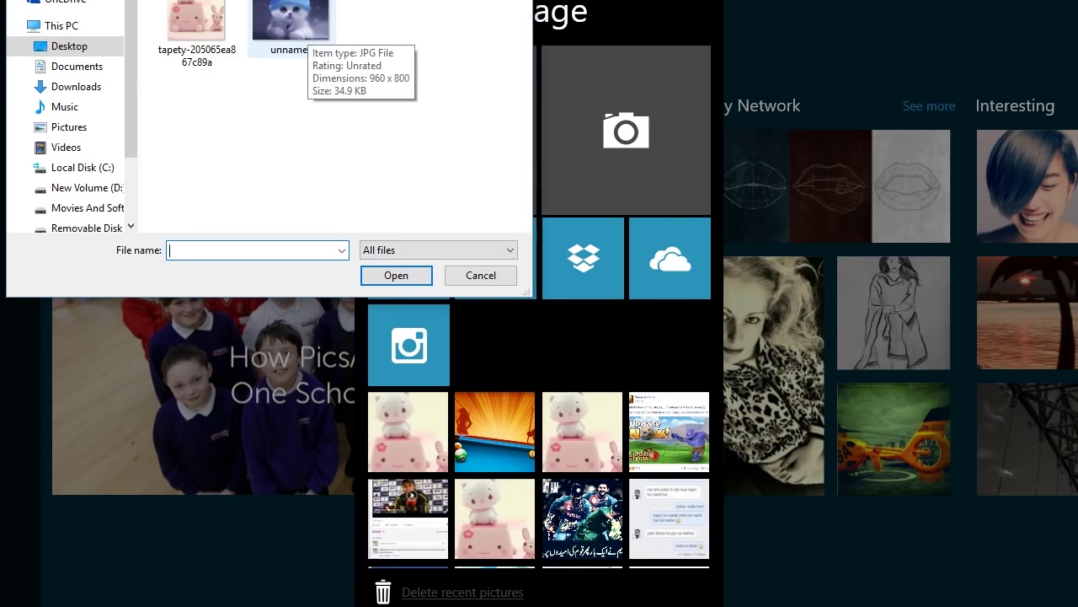
{"action": "left_click", "coordinate": [305, 27]}
{"action": "left_click", "coordinate": [396, 275]}
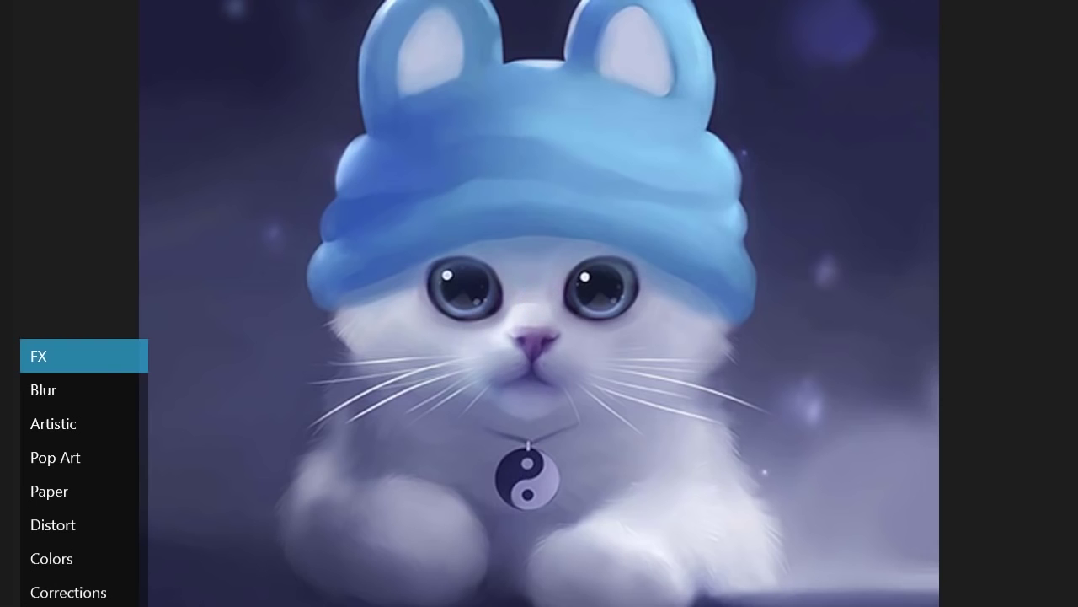
Open the original intro_background picture from the old cover folder and check its dimensions in the file information.
{"action": "key", "text": "alt+F4"}
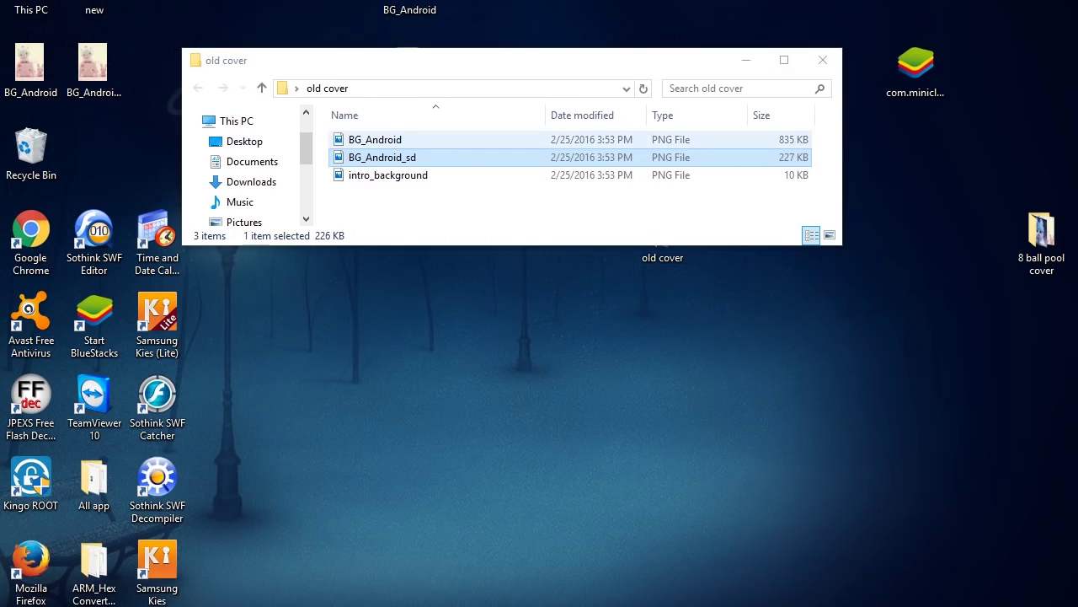
{"action": "left_click", "coordinate": [389, 175]}
{"action": "double_click", "coordinate": [389, 175]}
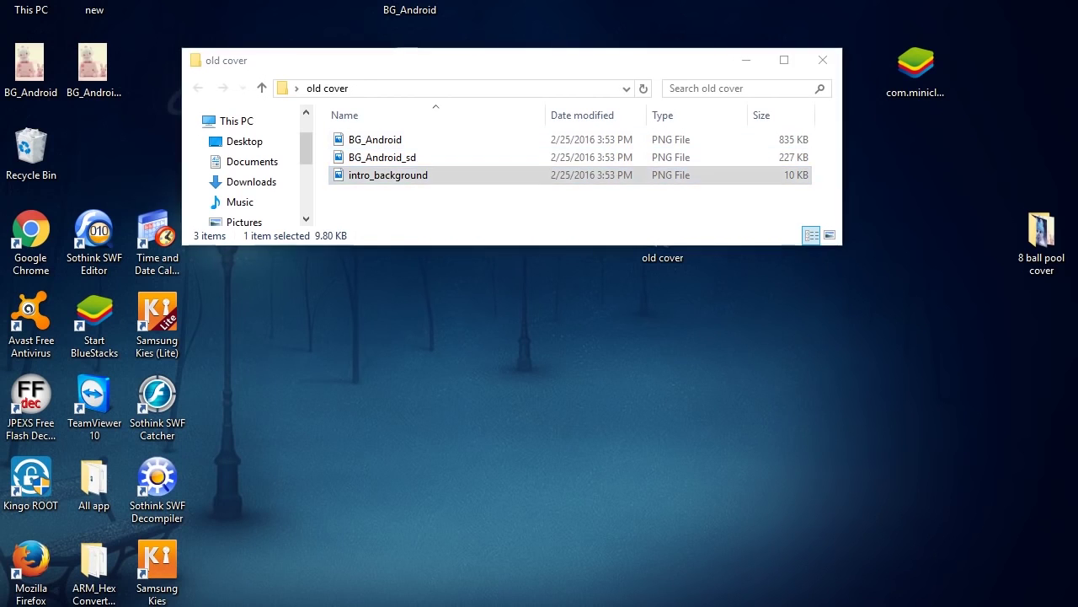
{"action": "key", "text": "alt+F4"}
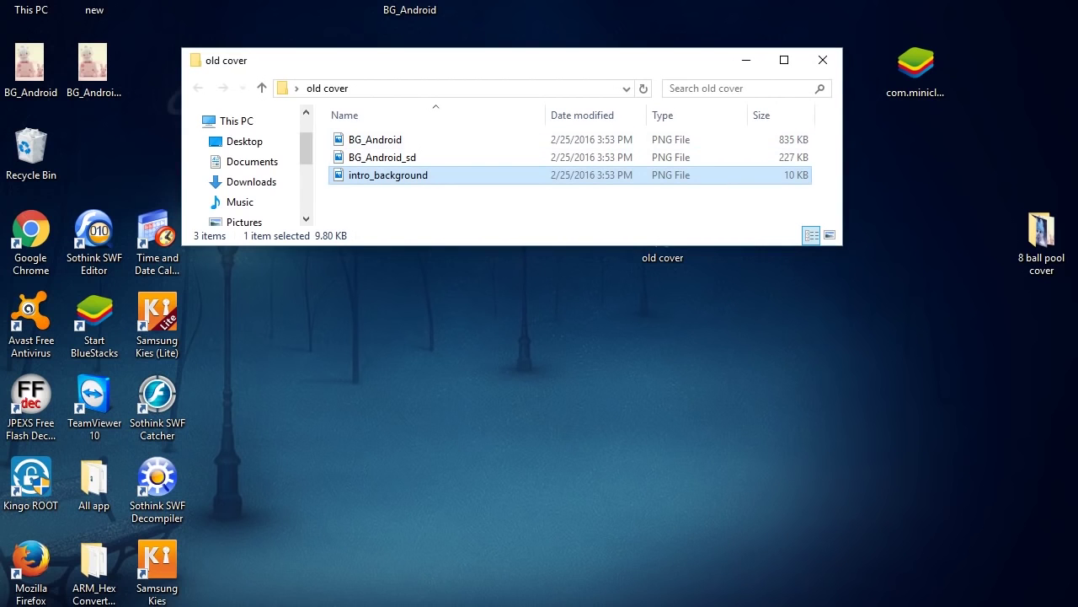
{"action": "key", "text": "Return"}
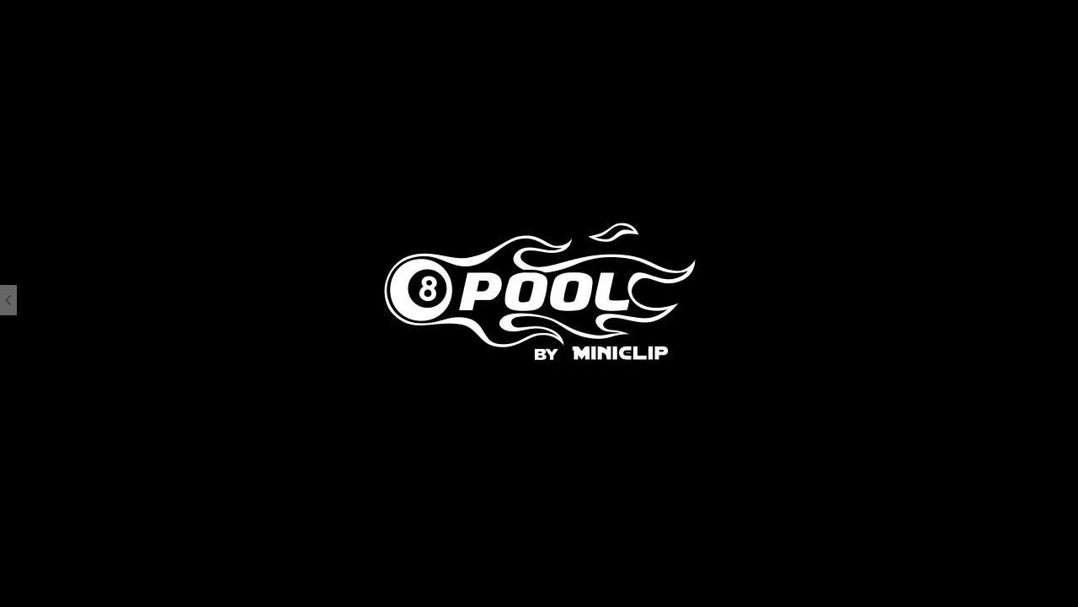
{"action": "left_click", "coordinate": [1003, 126]}
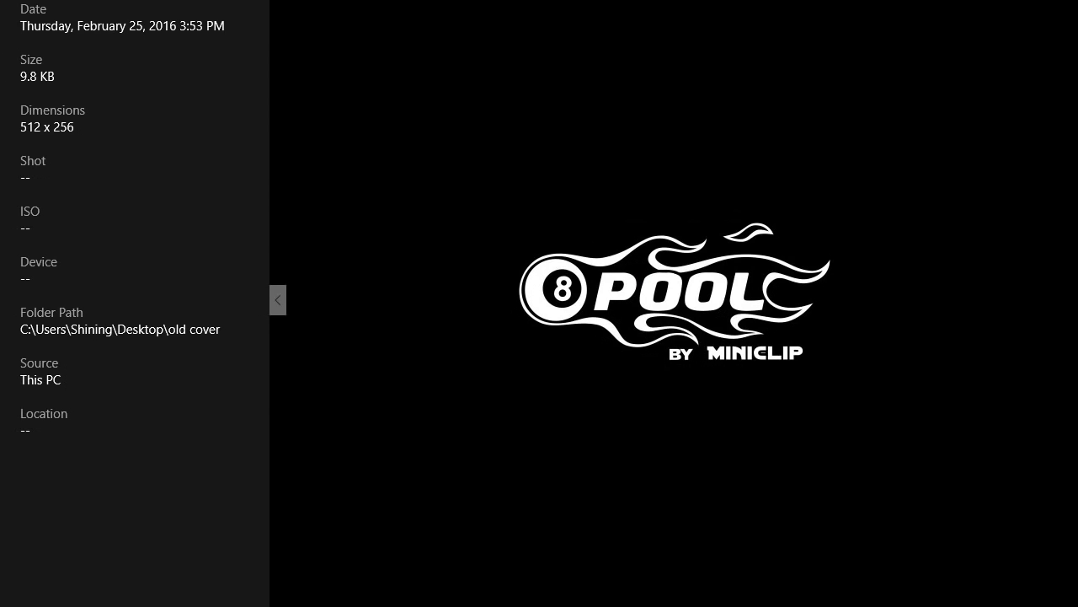
{"action": "left_click_drag", "start_coordinate": [21, 127], "coordinate": [75, 128]}
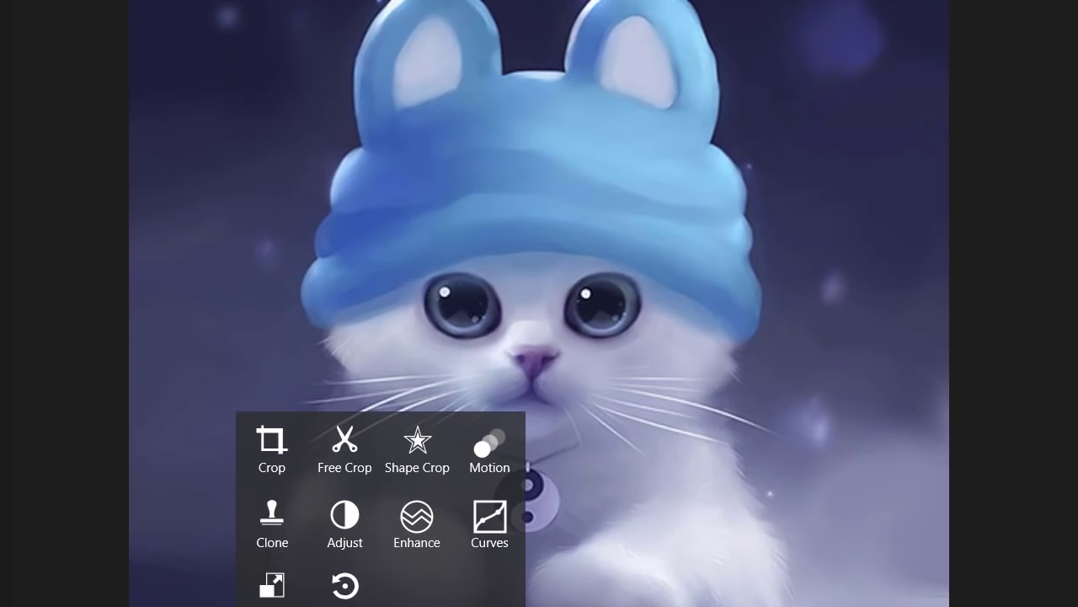
Resize the blue-hat kitten picture to a width of 512 pixels, keeping its proportions.
{"action": "left_click", "coordinate": [272, 583]}
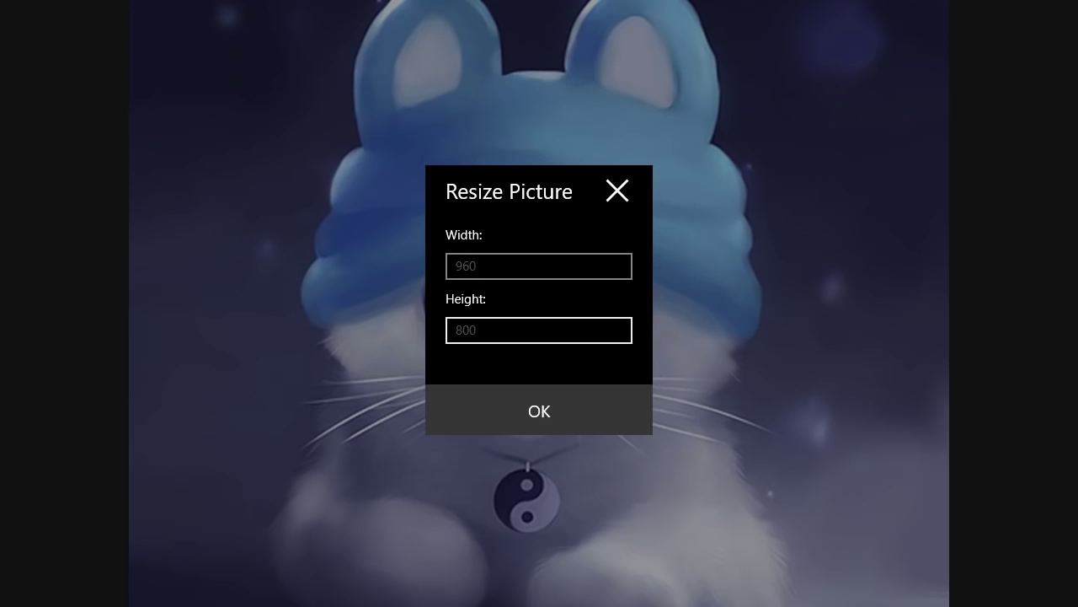
{"action": "double_click", "coordinate": [468, 266]}
{"action": "type", "text": "512"}
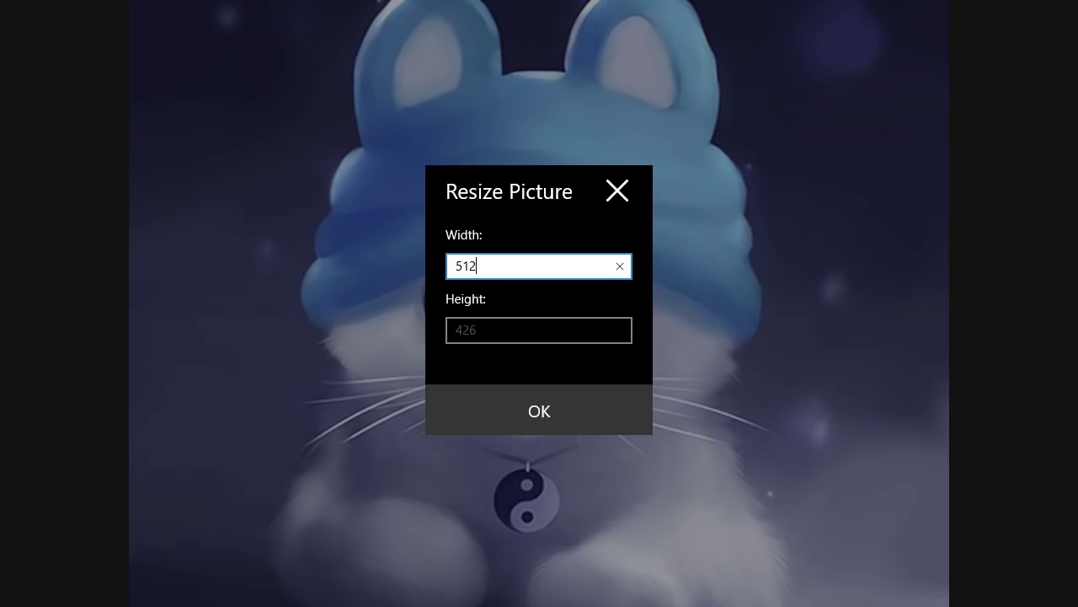
{"action": "left_click", "coordinate": [539, 411]}
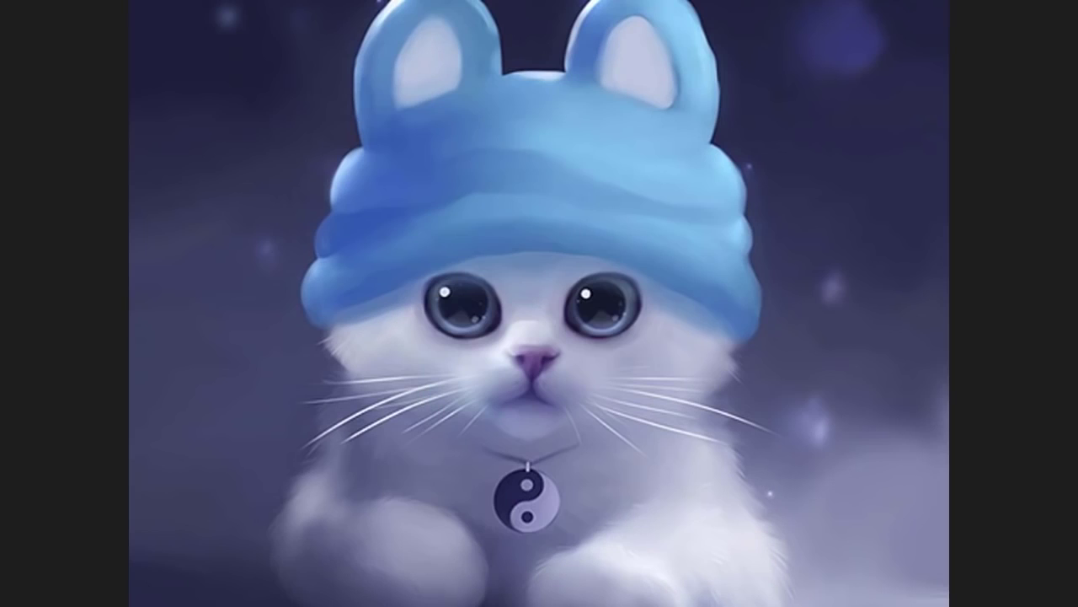
Save the blue-hat kitten picture to the desktop as a PNG, reusing the file name intro_background from the old cover folder.
{"action": "key", "text": "ctrl+s"}
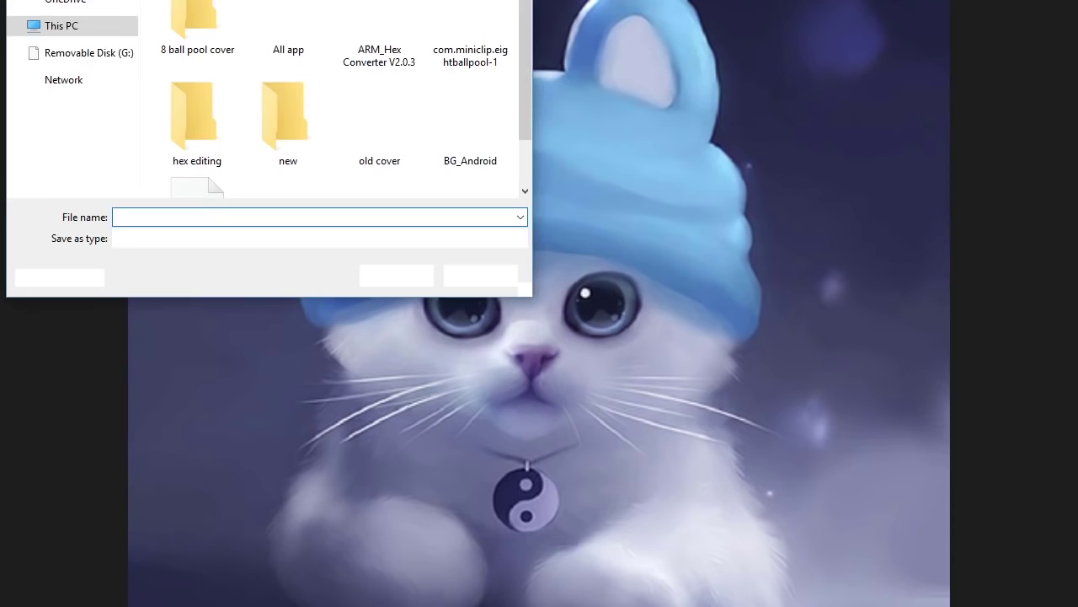
{"action": "left_click", "coordinate": [389, 605]}
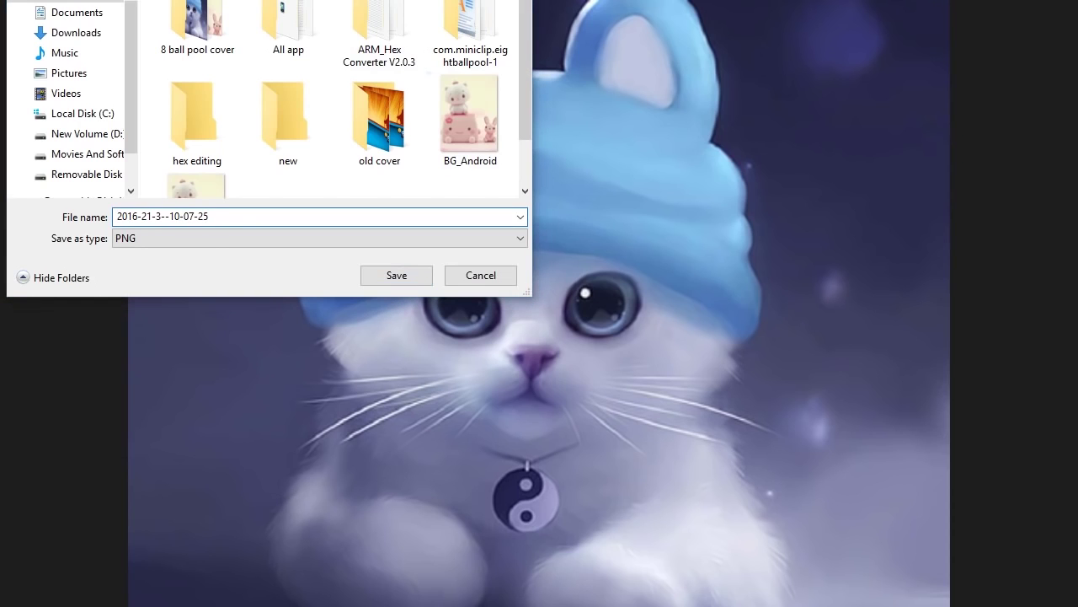
{"action": "left_click", "coordinate": [581, 602]}
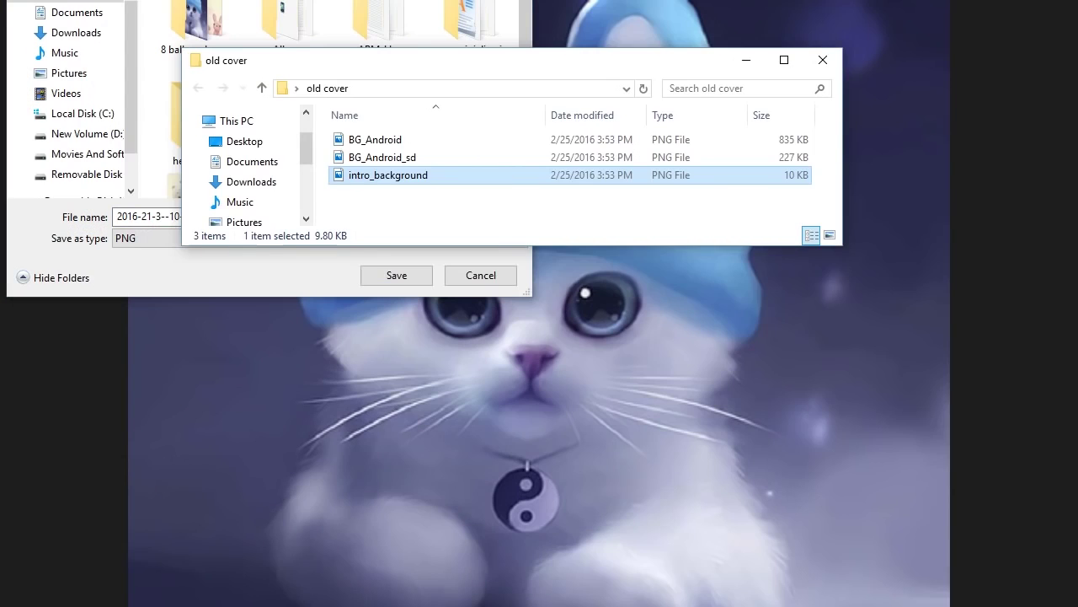
{"action": "right_click", "coordinate": [403, 178]}
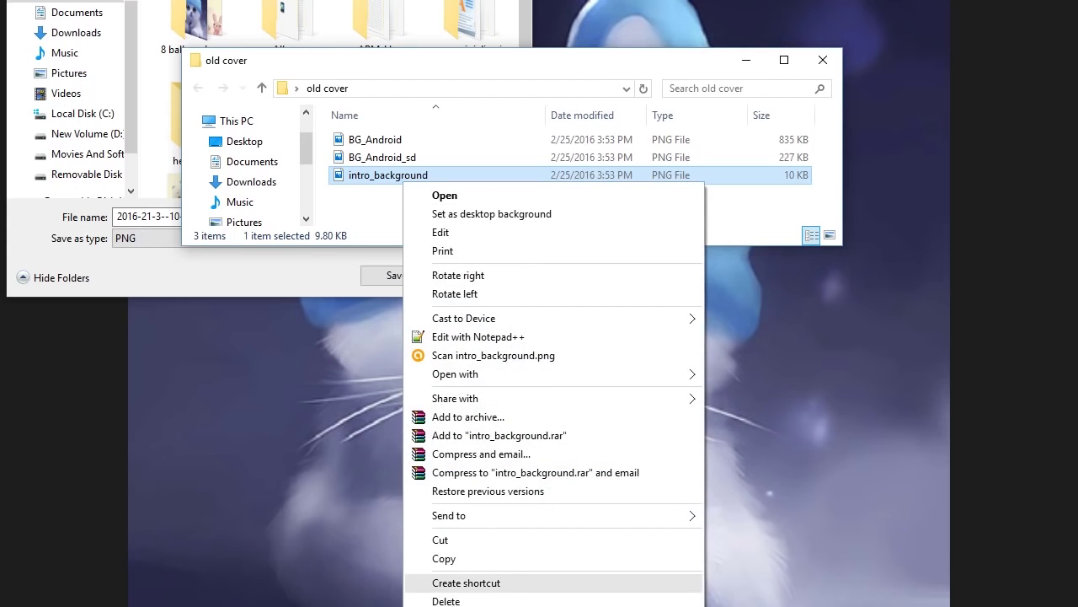
{"action": "left_click", "coordinate": [455, 605]}
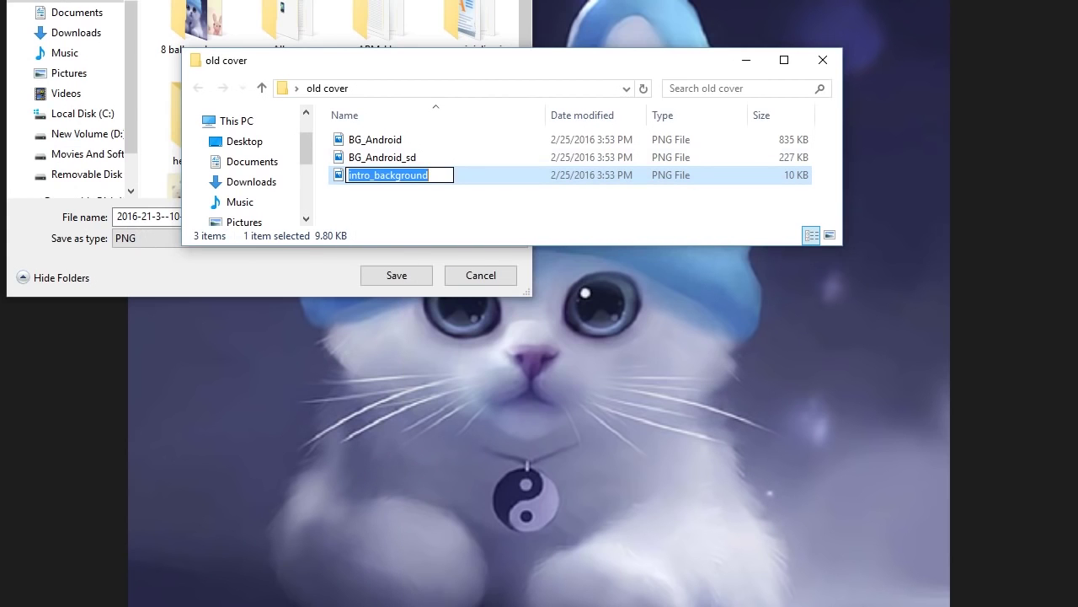
{"action": "key", "text": "ctrl+c"}
{"action": "key", "text": "alt+Tab"}
{"action": "key", "text": "ctrl+v"}
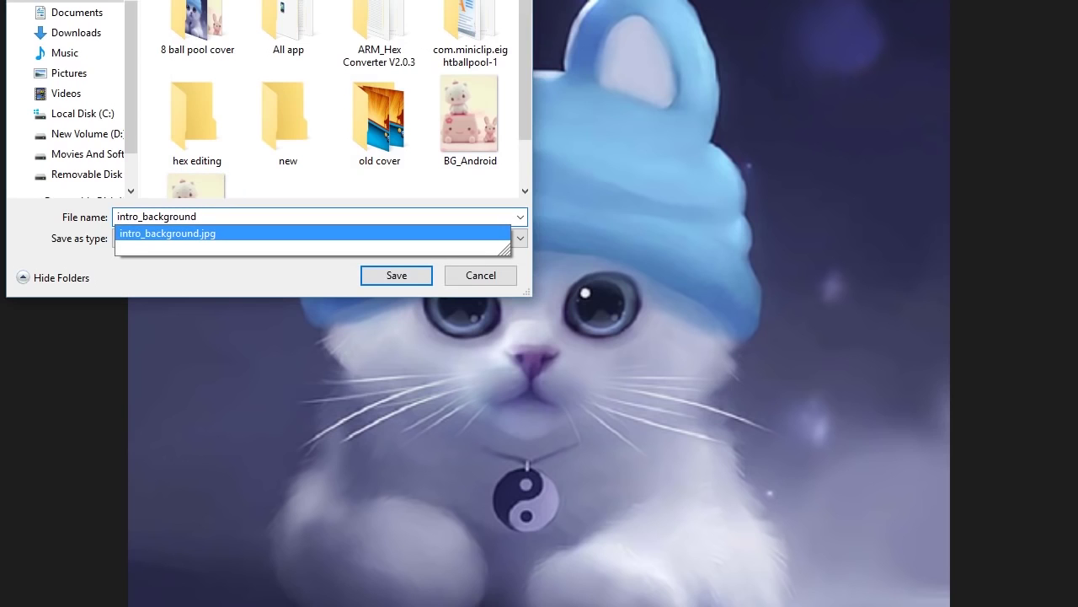
{"action": "left_click", "coordinate": [520, 238]}
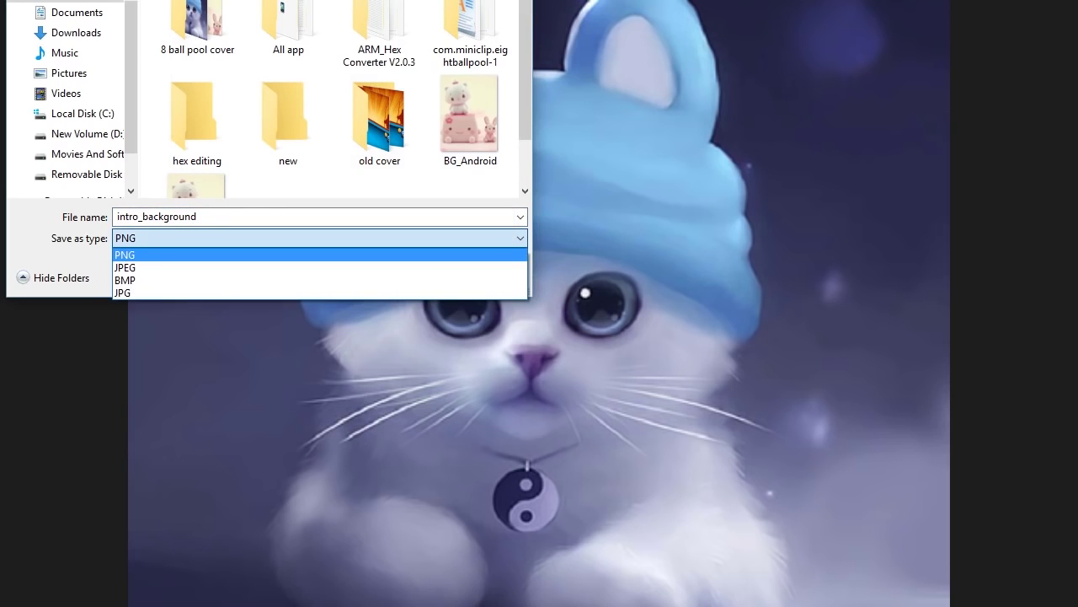
{"action": "left_click", "coordinate": [253, 254]}
{"action": "left_click", "coordinate": [396, 275]}
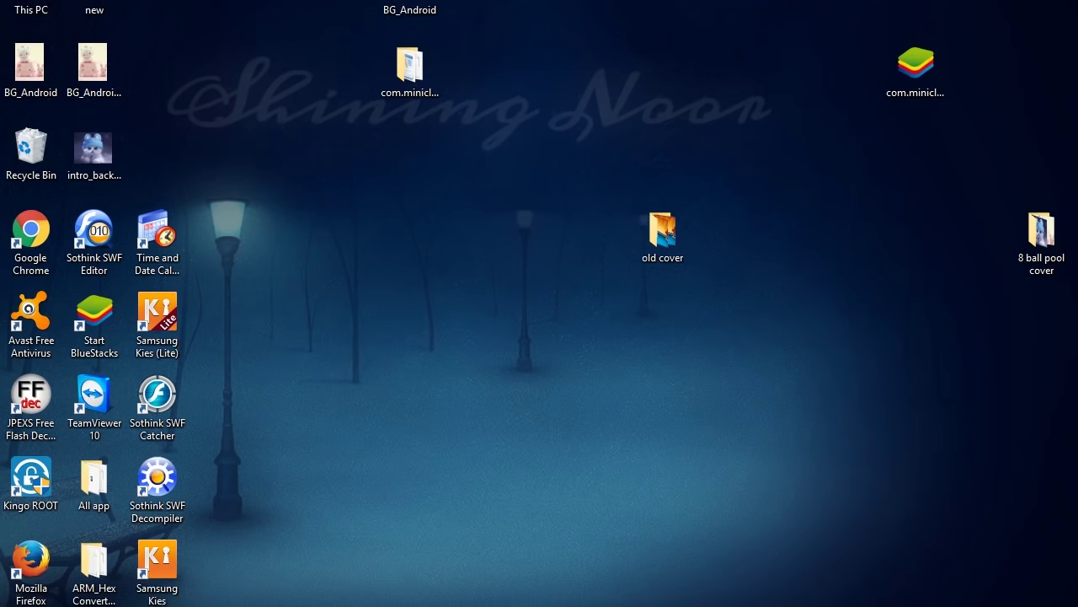
Rearrange the old cover and new folders on the desktop and move BG_Android, BG_Android_sd and intro_background into the new folder.
{"action": "left_click_drag", "start_coordinate": [662, 232], "coordinate": [726, 67]}
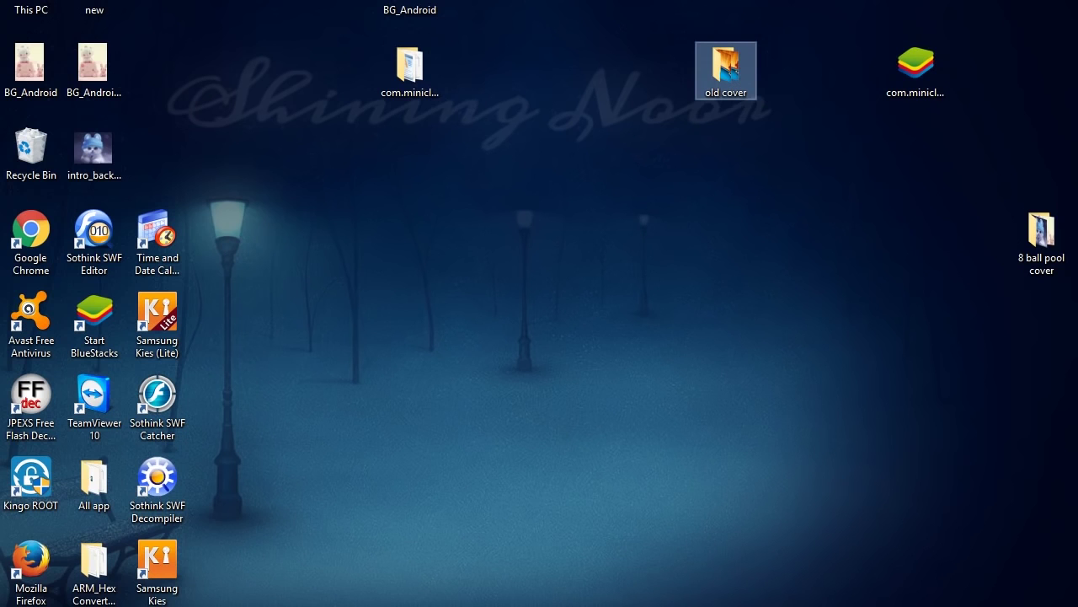
{"action": "left_click_drag", "start_coordinate": [94, 10], "coordinate": [663, 328]}
{"action": "left_click", "coordinate": [94, 67]}
{"action": "left_click_drag", "start_coordinate": [93, 63], "coordinate": [661, 314]}
{"action": "left_click_drag", "start_coordinate": [95, 150], "coordinate": [661, 313]}
{"action": "left_click_drag", "start_coordinate": [30, 63], "coordinate": [661, 316]}
Open the new folder in a maximized window, view its BG_Android picture and close the viewer.
{"action": "left_click", "coordinate": [661, 316]}
{"action": "double_click", "coordinate": [662, 316]}
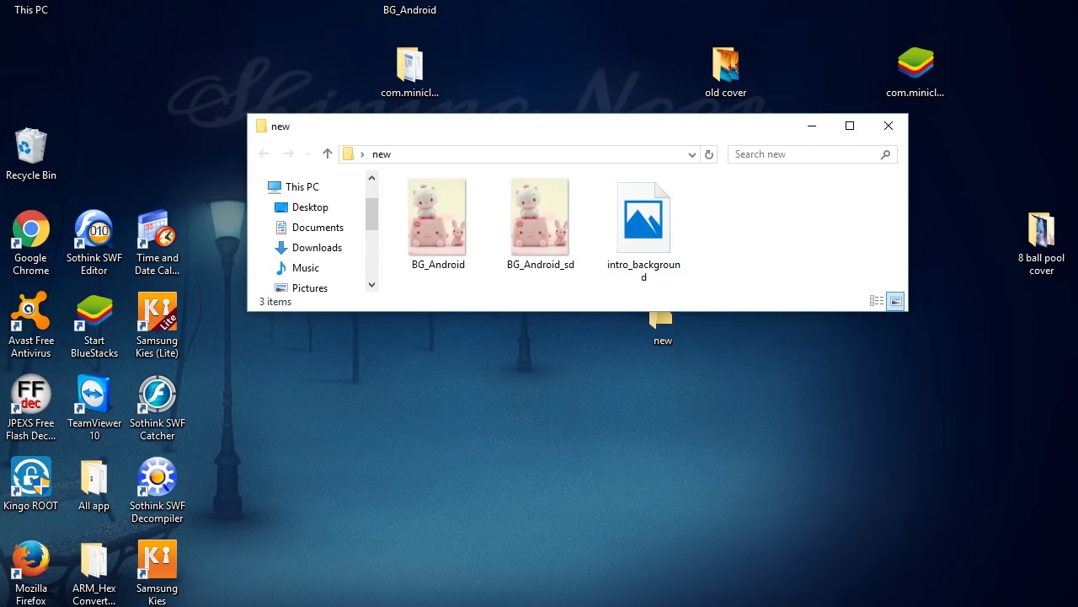
{"action": "left_click", "coordinate": [850, 126]}
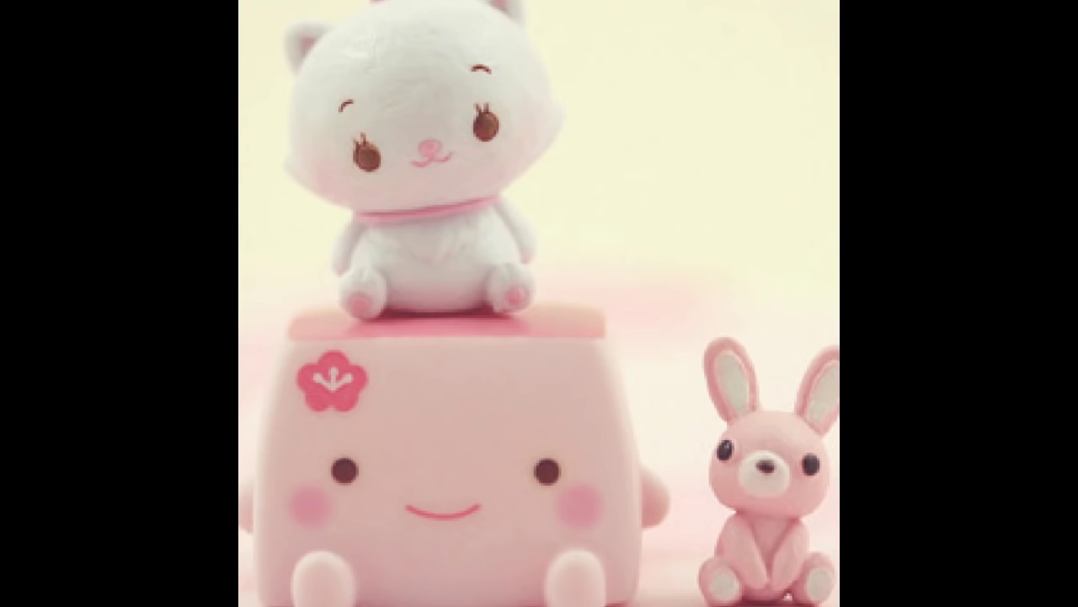
{"action": "left_click", "coordinate": [1059, 3]}
{"action": "left_click", "coordinate": [1011, 125]}
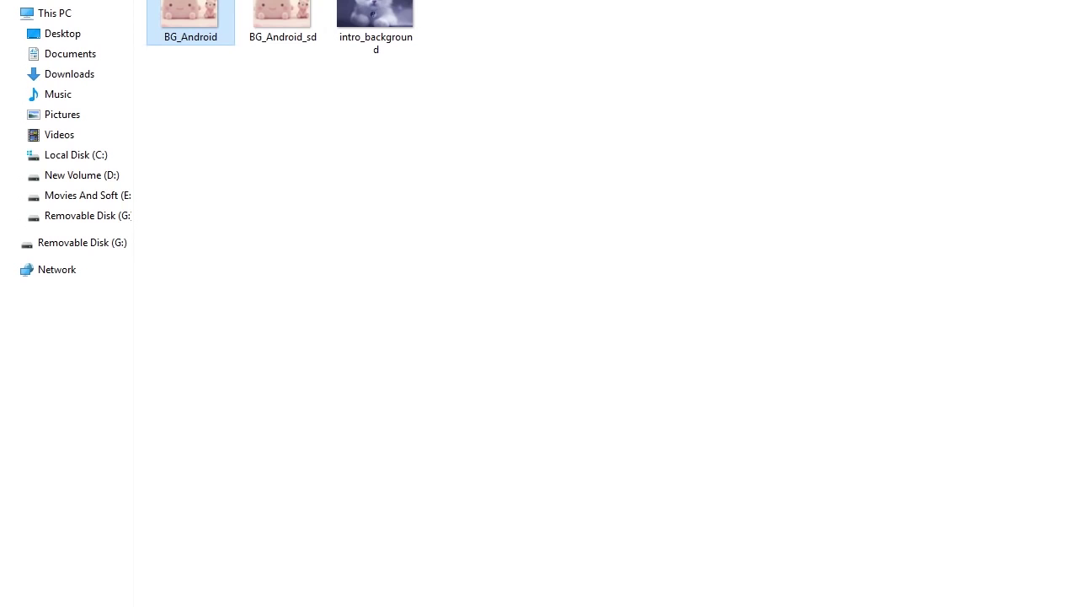
Switch to Notepad, write "done" in the untitled note and minimize it.
{"action": "key", "text": "alt+Tab"}
{"action": "type", "text": "d"}
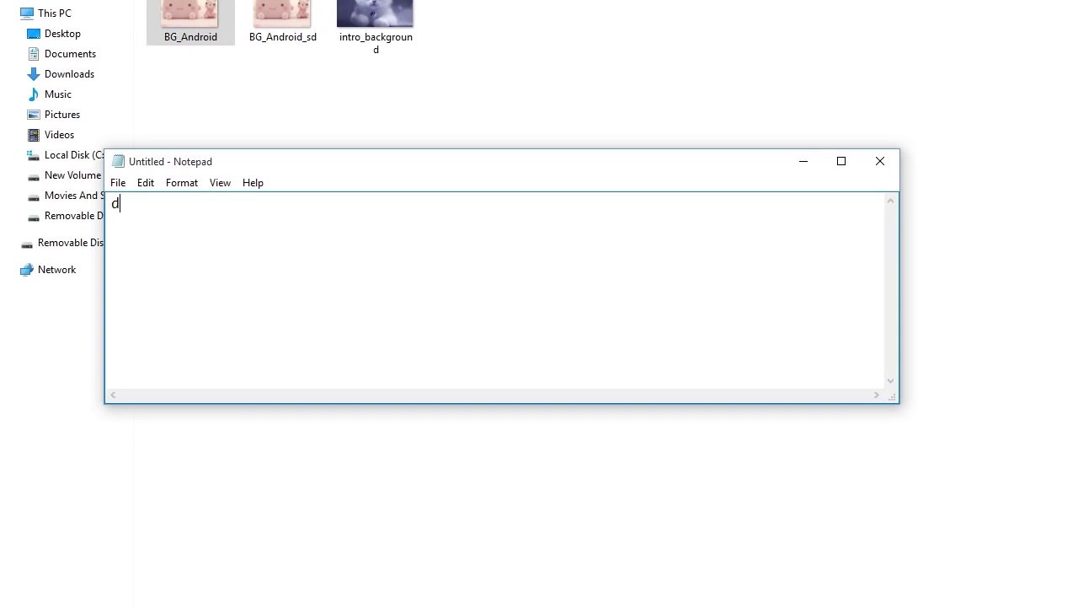
{"action": "type", "text": "one"}
{"action": "left_click", "coordinate": [803, 161]}
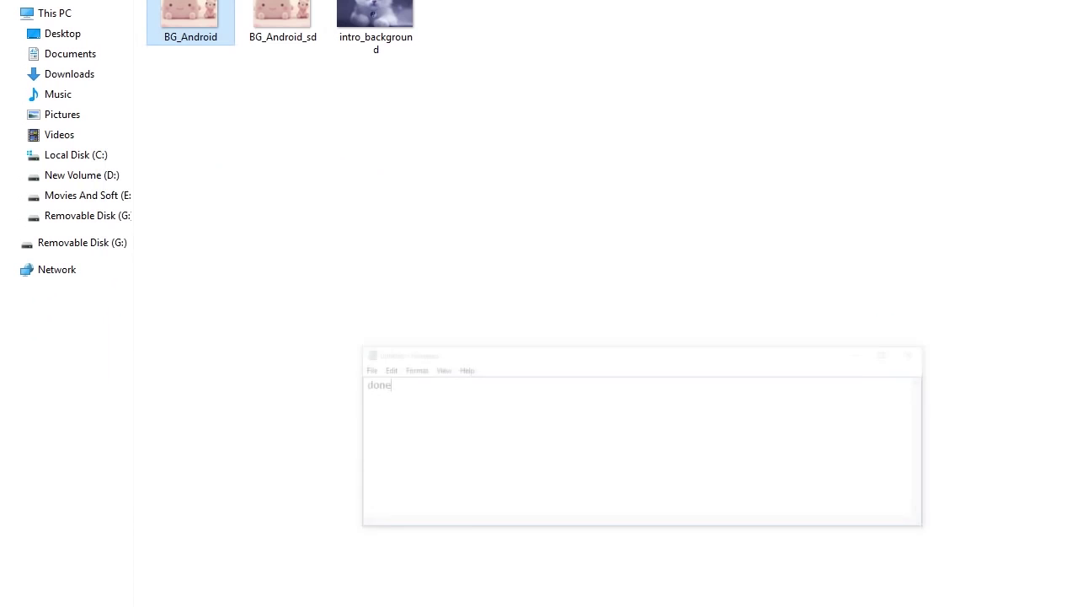
Open the com.miniclip.eightballpool-1 APK on the desktop with WinRAR and go to its assets\unpack folder.
{"action": "key", "text": "super+d"}
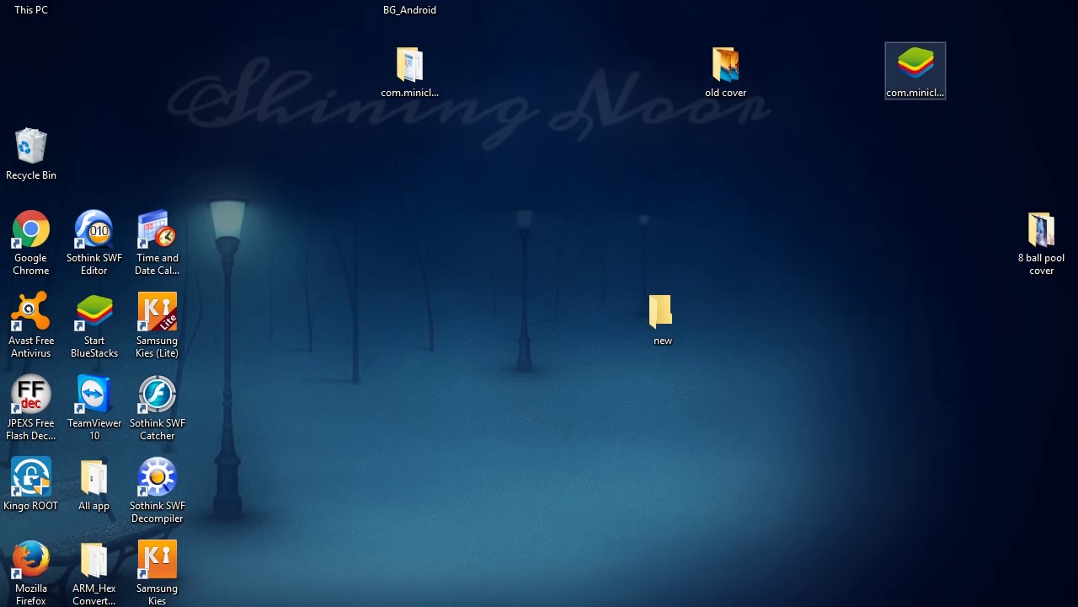
{"action": "right_click", "coordinate": [916, 59]}
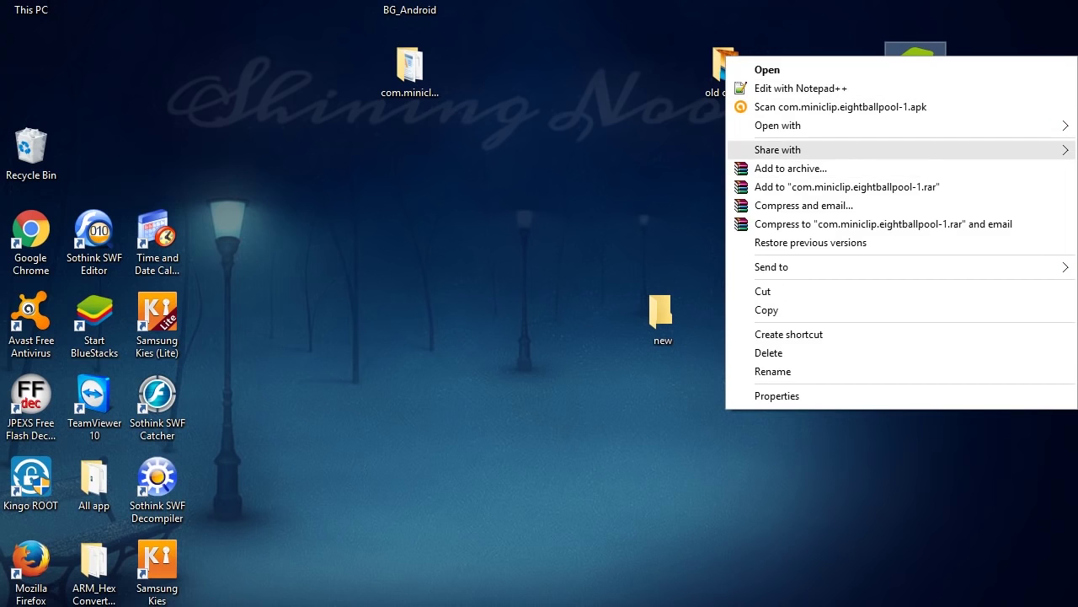
{"action": "mouse_move", "coordinate": [808, 124]}
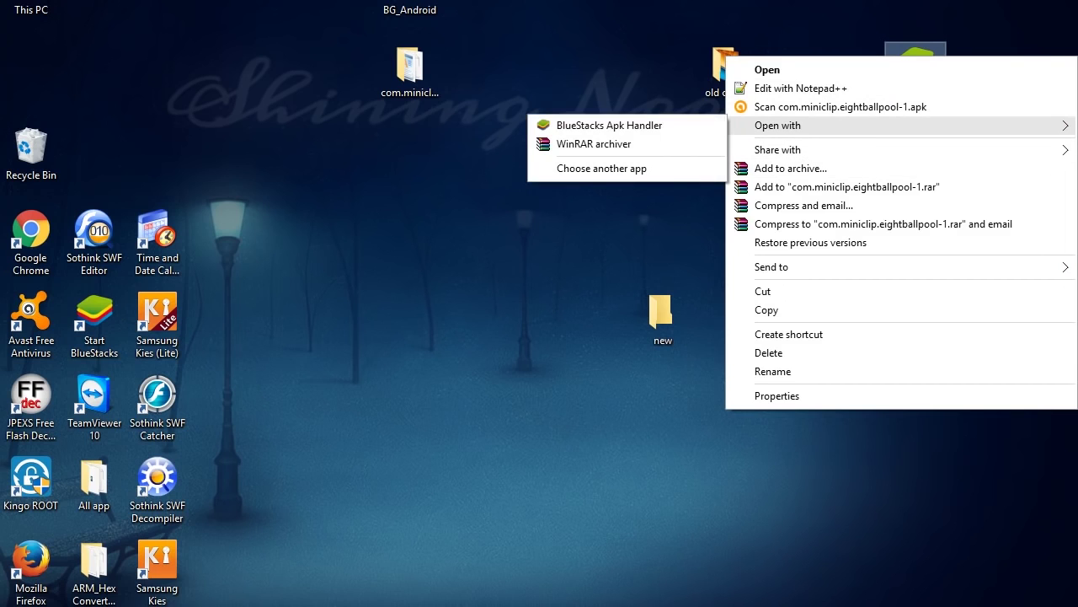
{"action": "left_click", "coordinate": [594, 144]}
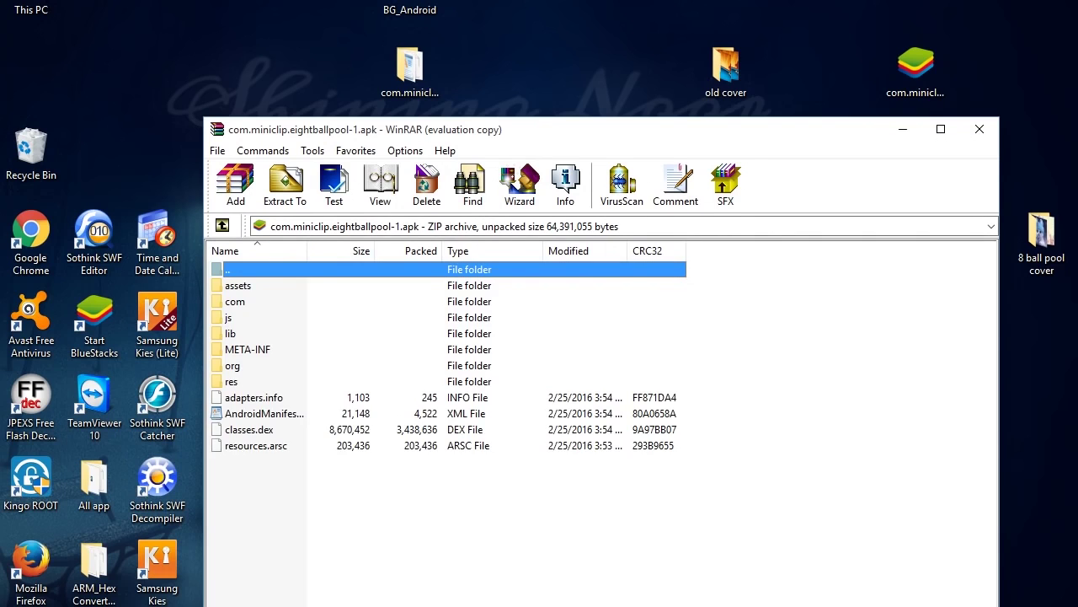
{"action": "key", "text": "Down"}
{"action": "key", "text": "Return"}
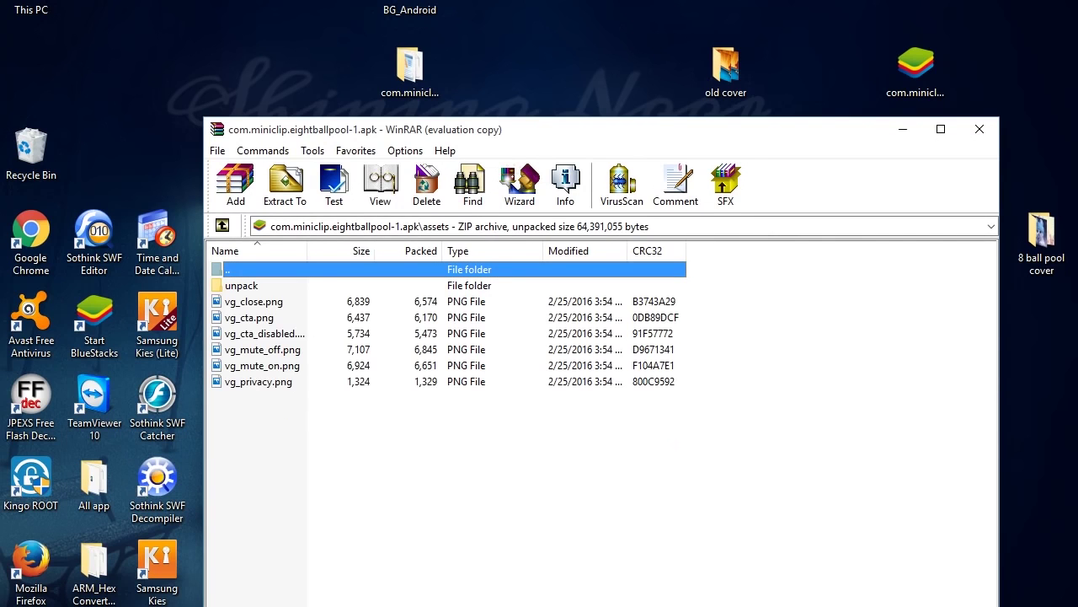
{"action": "key", "text": "Down"}
{"action": "key", "text": "Return"}
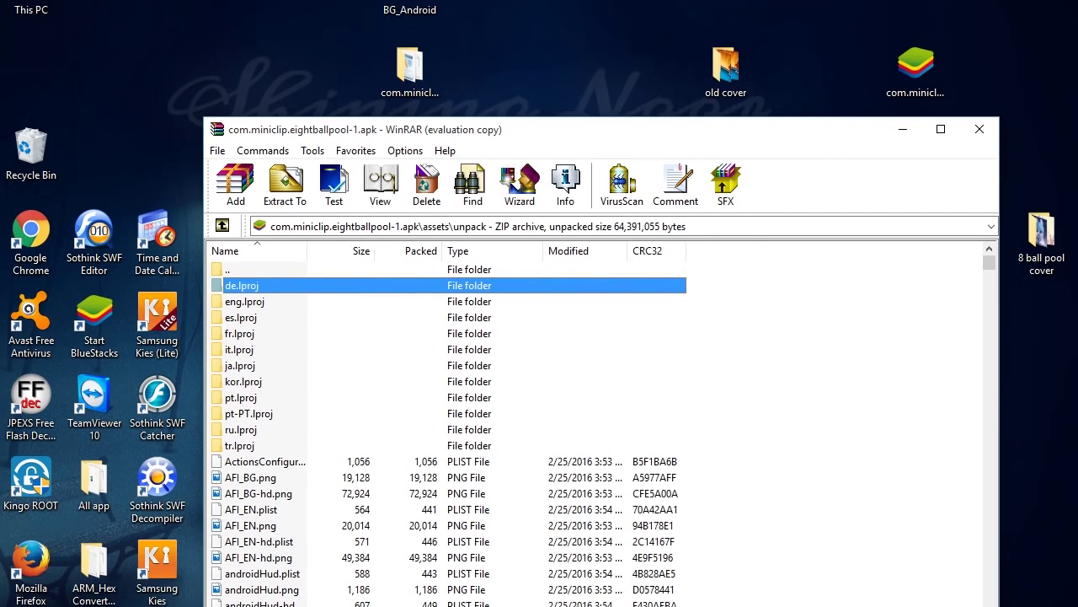
Add BG_Android and BG_Android_sd from the new folder to the APK's assets\unpack folder, keeping the default archive settings.
{"action": "left_click", "coordinate": [455, 605]}
{"action": "left_click", "coordinate": [815, 582]}
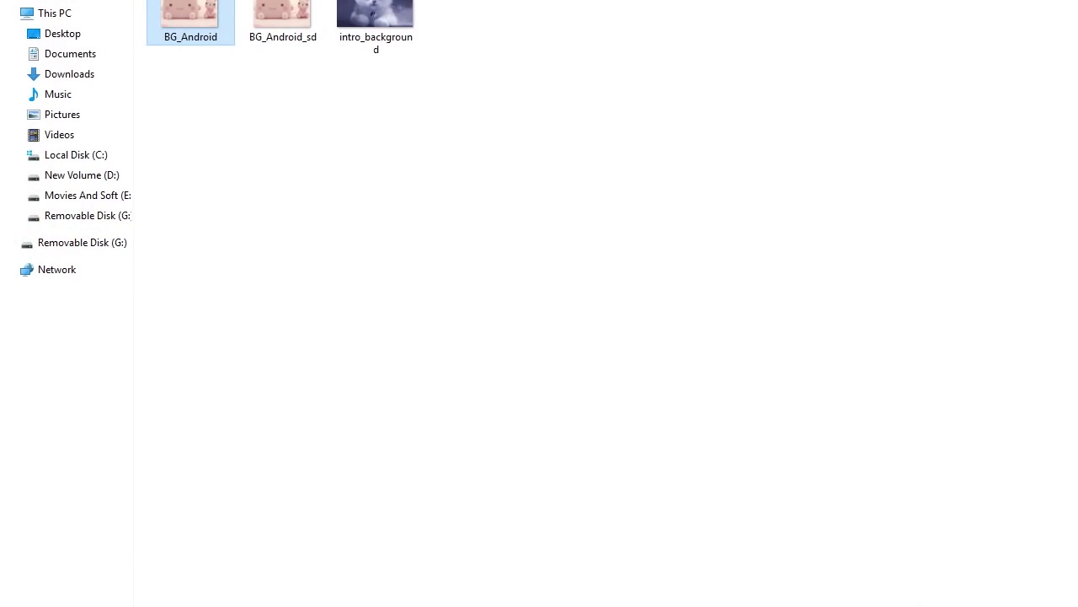
{"action": "left_click_drag", "start_coordinate": [294, 85], "coordinate": [843, 600]}
{"action": "left_click", "coordinate": [620, 578]}
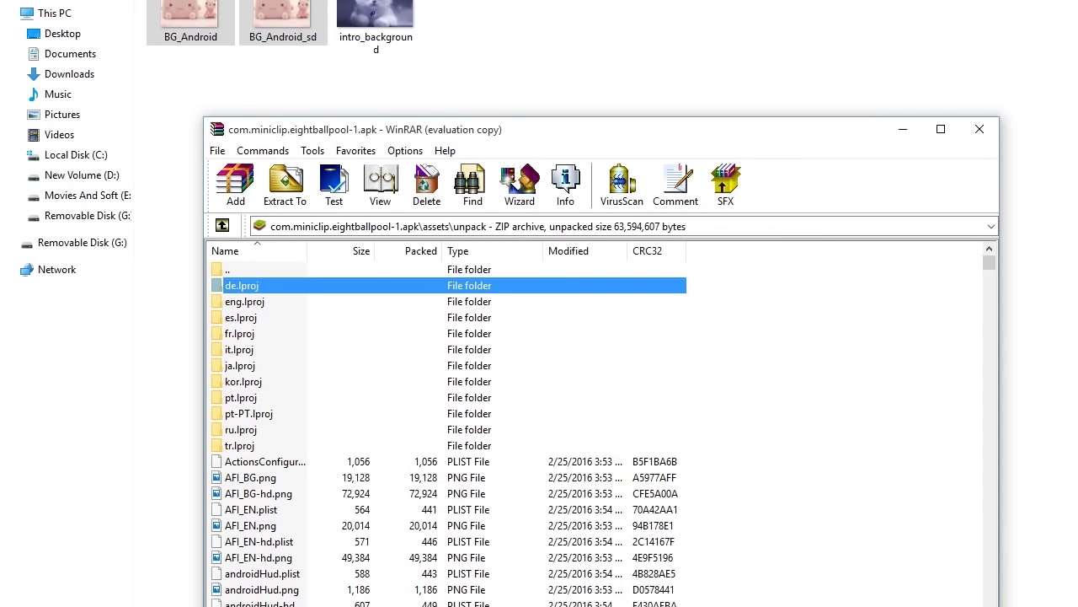
Add intro_background from the new folder to the APK's res\drawable folder with default archive settings, and close the archive and folder windows.
{"action": "key", "text": "Up"}
{"action": "key", "text": "Return"}
{"action": "key", "text": "Up"}
{"action": "key", "text": "Return"}
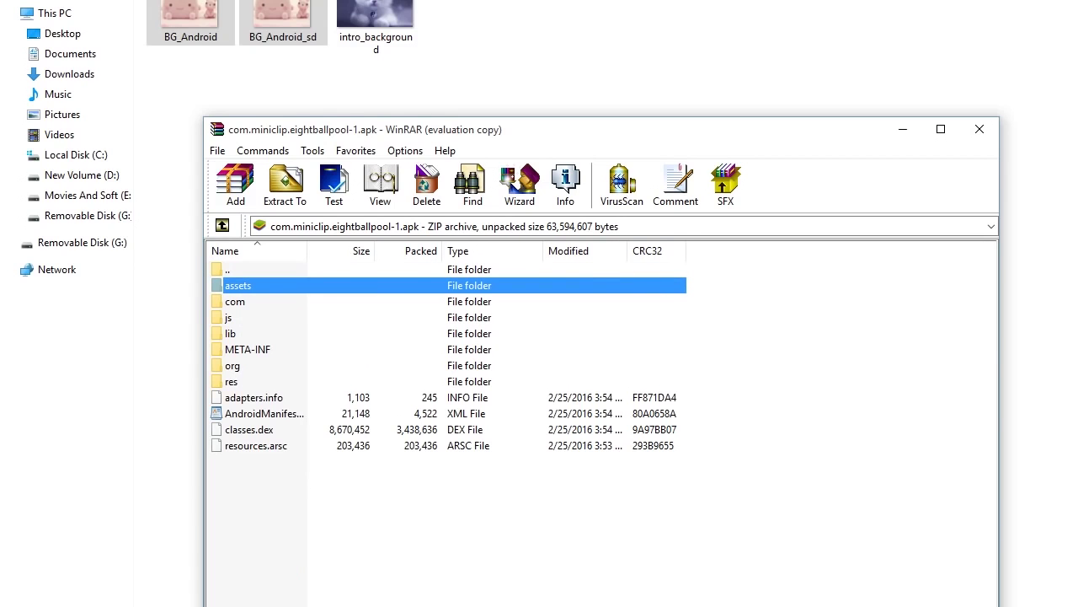
{"action": "key", "text": "r"}
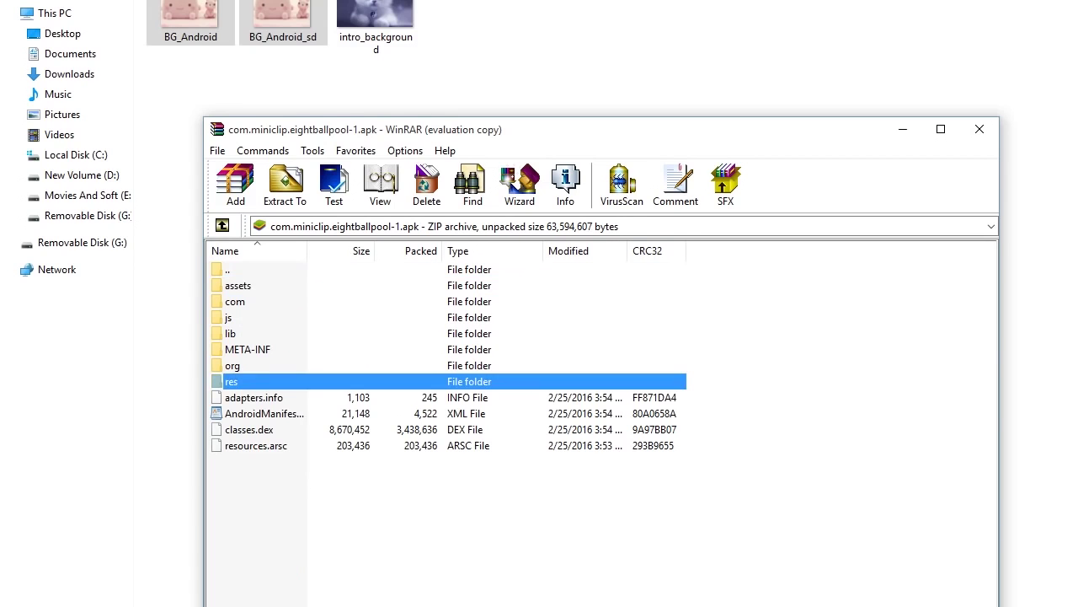
{"action": "key", "text": "Return"}
{"action": "key", "text": "d"}
{"action": "key", "text": "Return"}
{"action": "left_click_drag", "start_coordinate": [376, 23], "coordinate": [396, 362]}
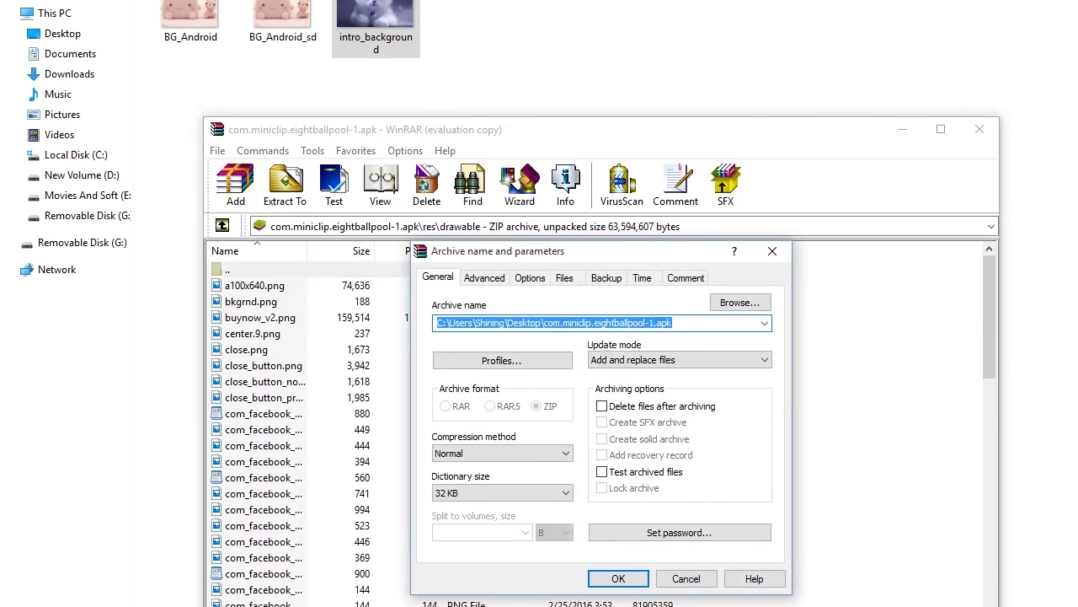
{"action": "left_click", "coordinate": [618, 575]}
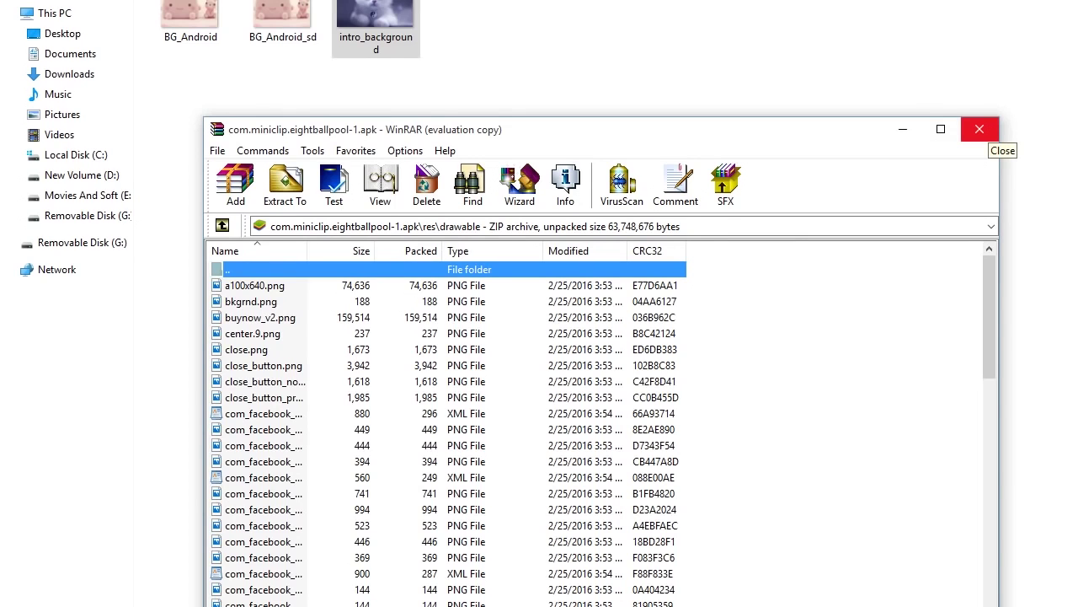
{"action": "left_click", "coordinate": [979, 129]}
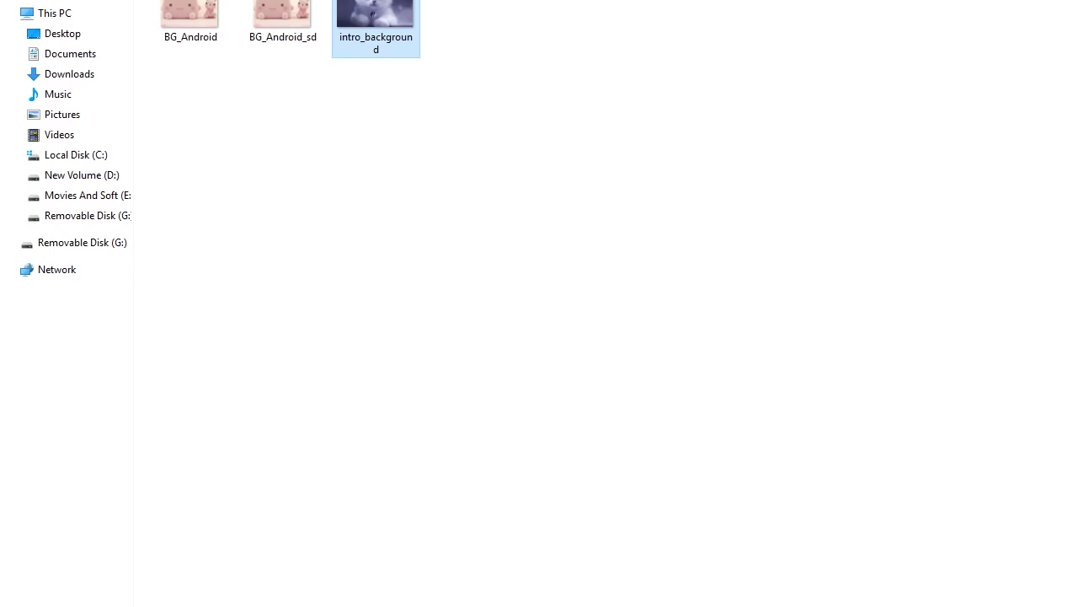
{"action": "key", "text": "alt+F4"}
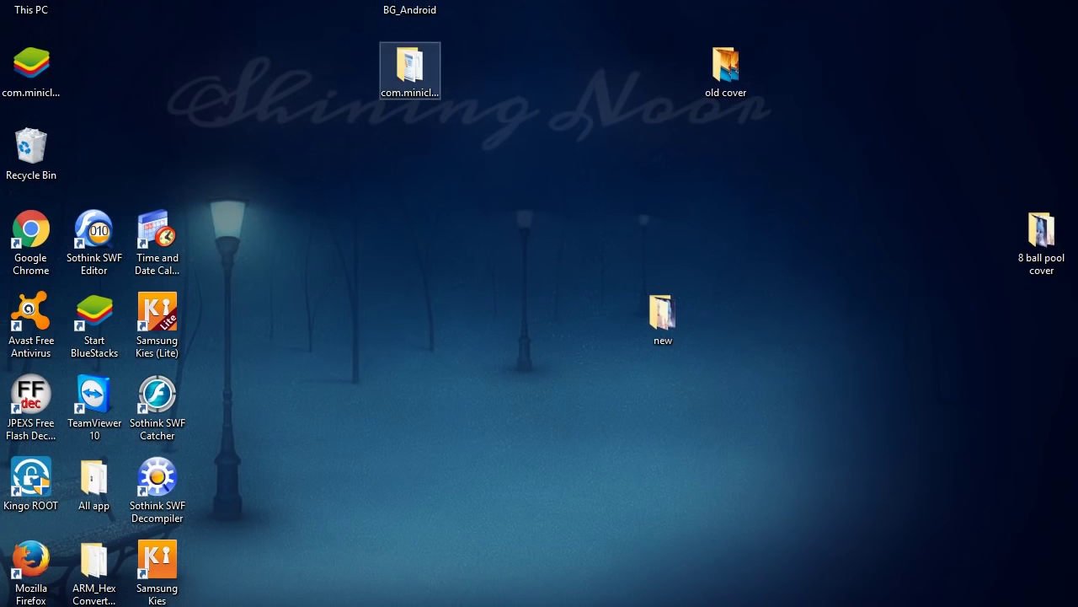
Move the modified com.miniclip.eightballpool-1 APK to the open area above the new folder and start installing it in BlueStacks.
{"action": "left_click_drag", "start_coordinate": [32, 64], "coordinate": [663, 144]}
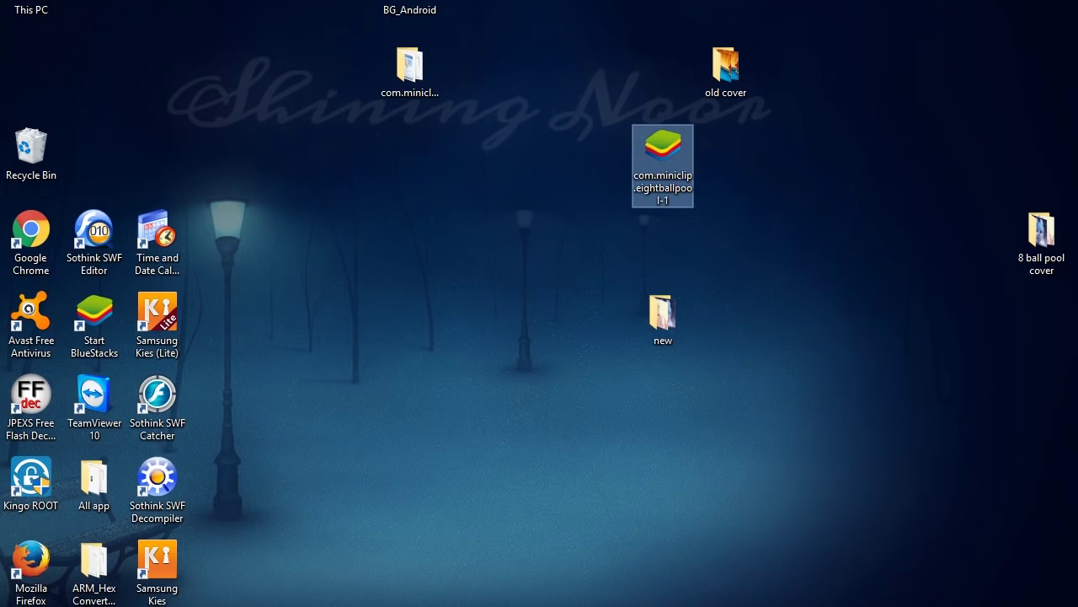
{"action": "double_click", "coordinate": [663, 160]}
{"action": "right_click", "coordinate": [783, 171]}
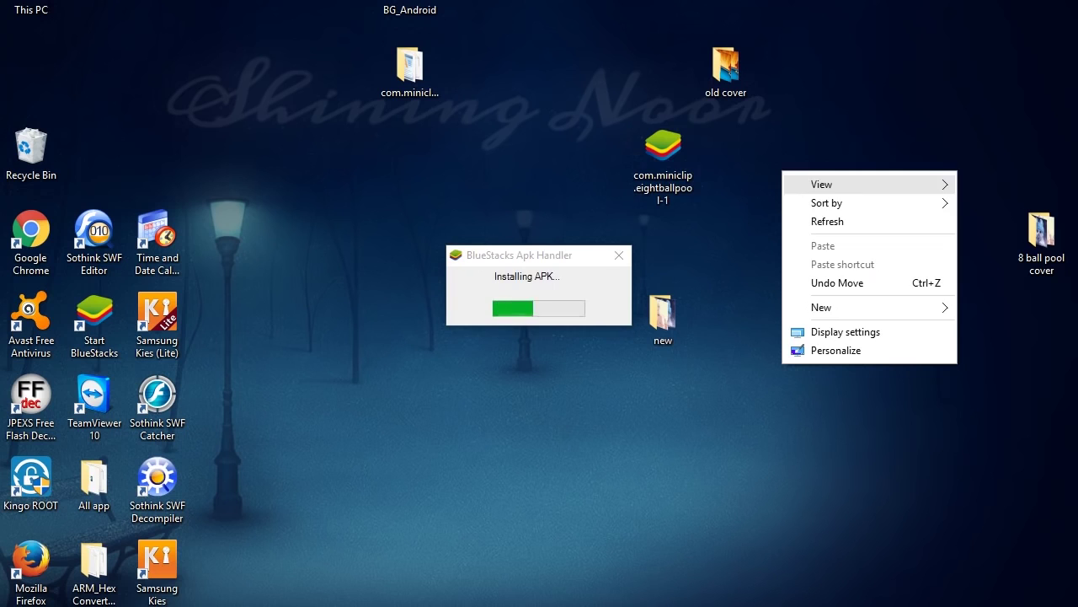
{"action": "left_click", "coordinate": [828, 221]}
{"action": "right_click", "coordinate": [808, 166]}
{"action": "left_click", "coordinate": [851, 217]}
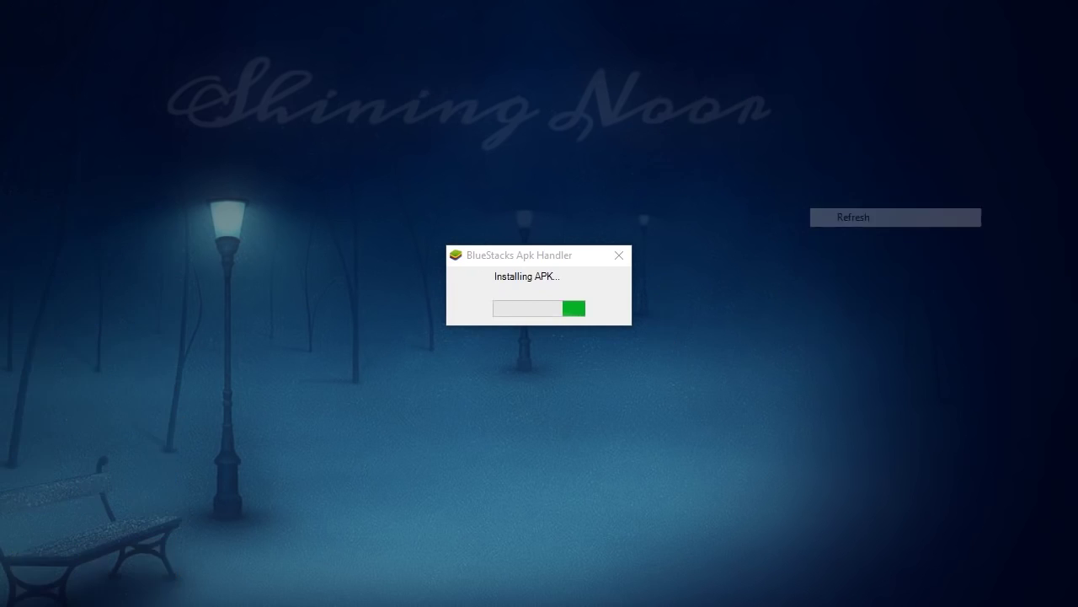
{"action": "right_click", "coordinate": [809, 182]}
{"action": "left_click", "coordinate": [830, 234]}
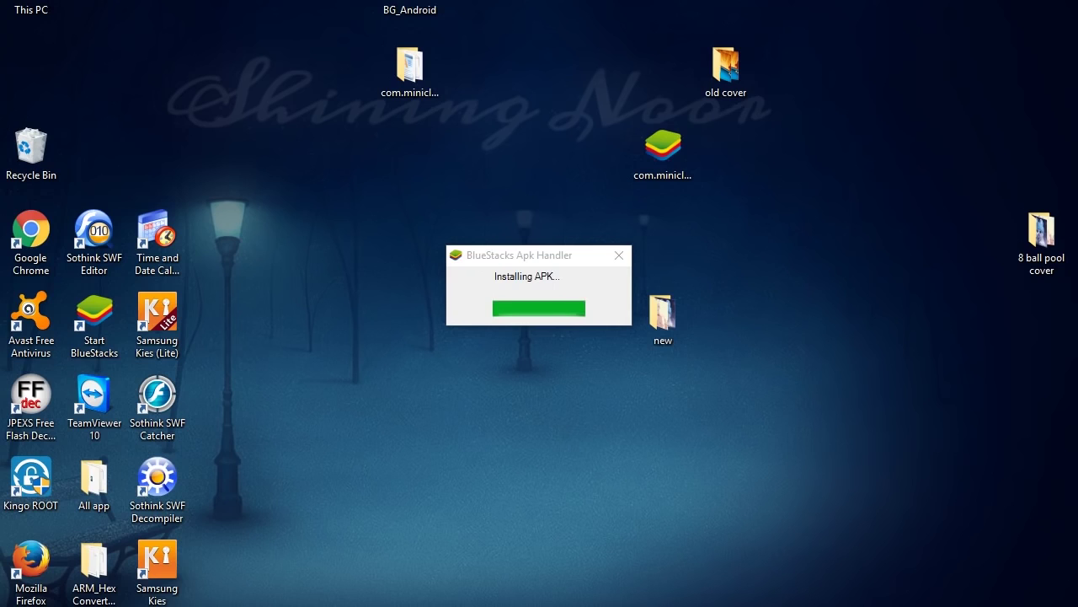
{"action": "key", "text": "F5"}
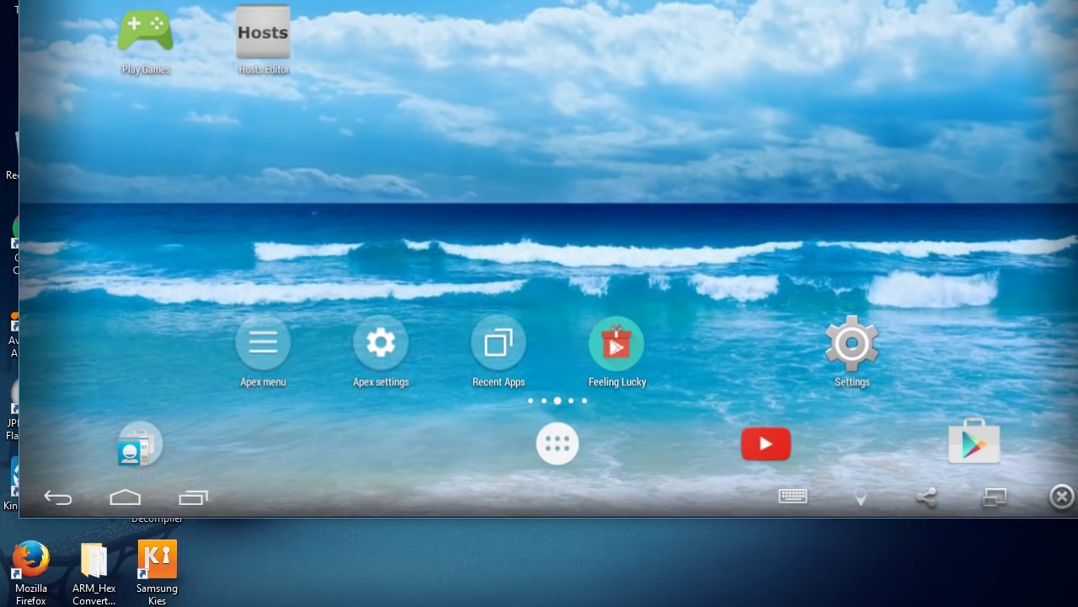
Switch to Notepad, replace the note's text with "it take little bit time so don't worry" and minimize the note and BlueStacks.
{"action": "left_click_drag", "start_coordinate": [539, 0], "coordinate": [541, 0]}
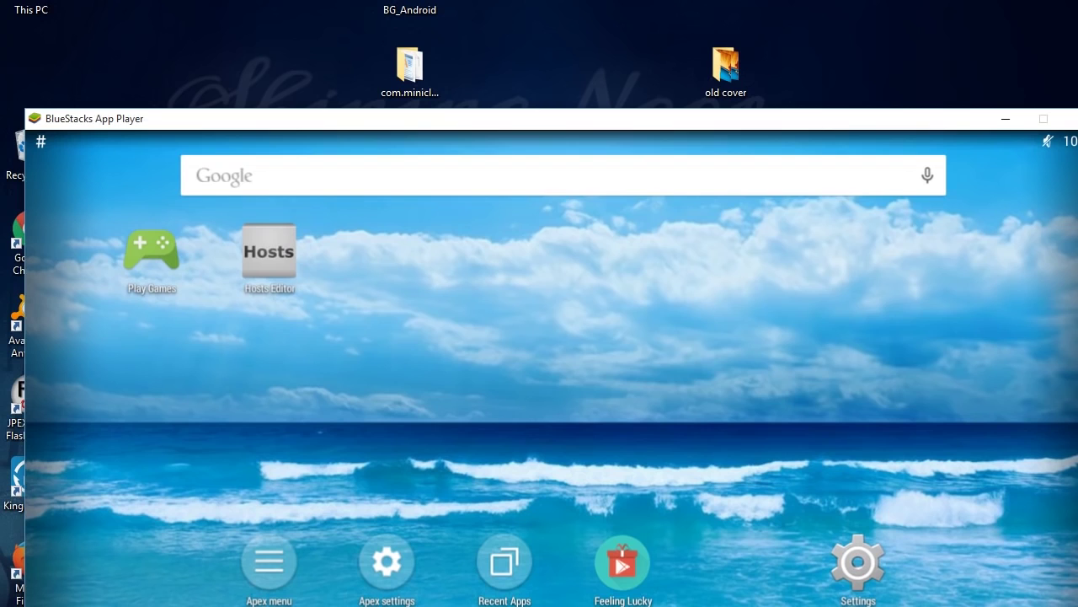
{"action": "key", "text": "alt+Tab"}
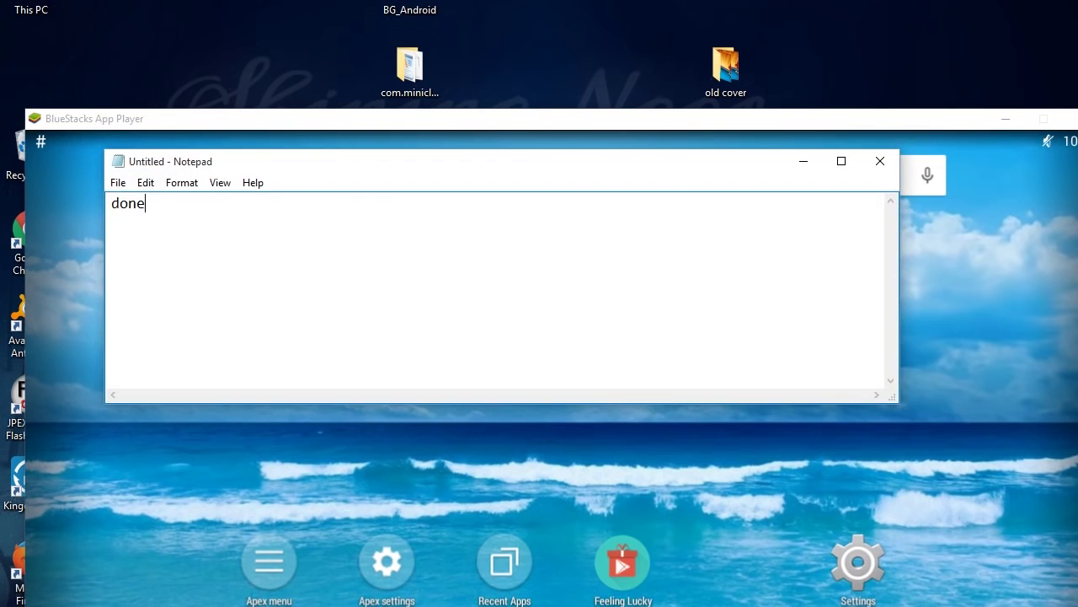
{"action": "key", "text": "ctrl+a"}
{"action": "type", "text": "it take little bit time so don't worry"}
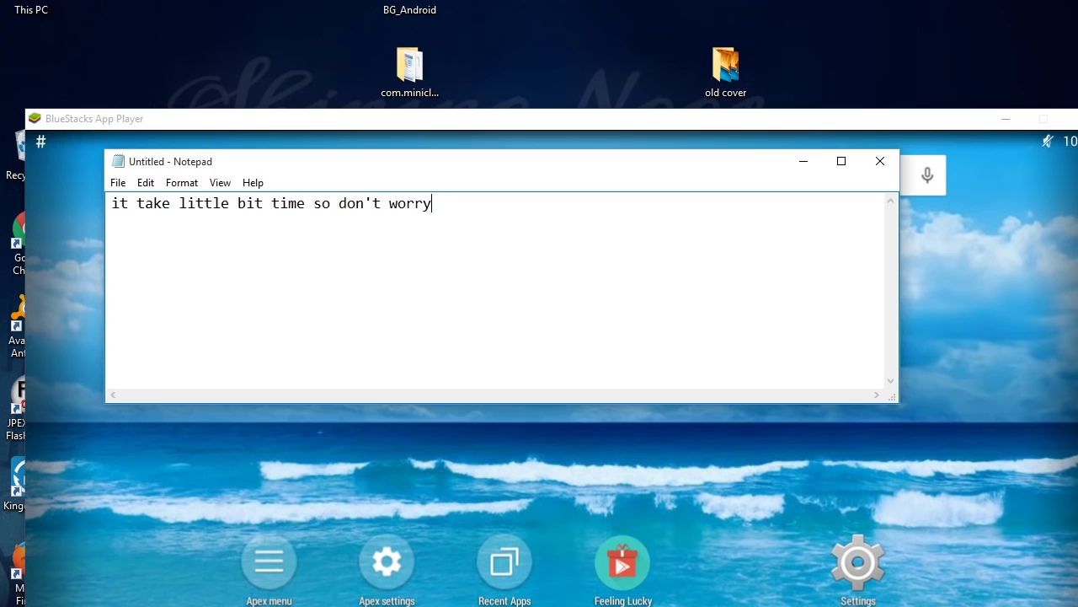
{"action": "left_click", "coordinate": [803, 160]}
{"action": "left_click", "coordinate": [1005, 119]}
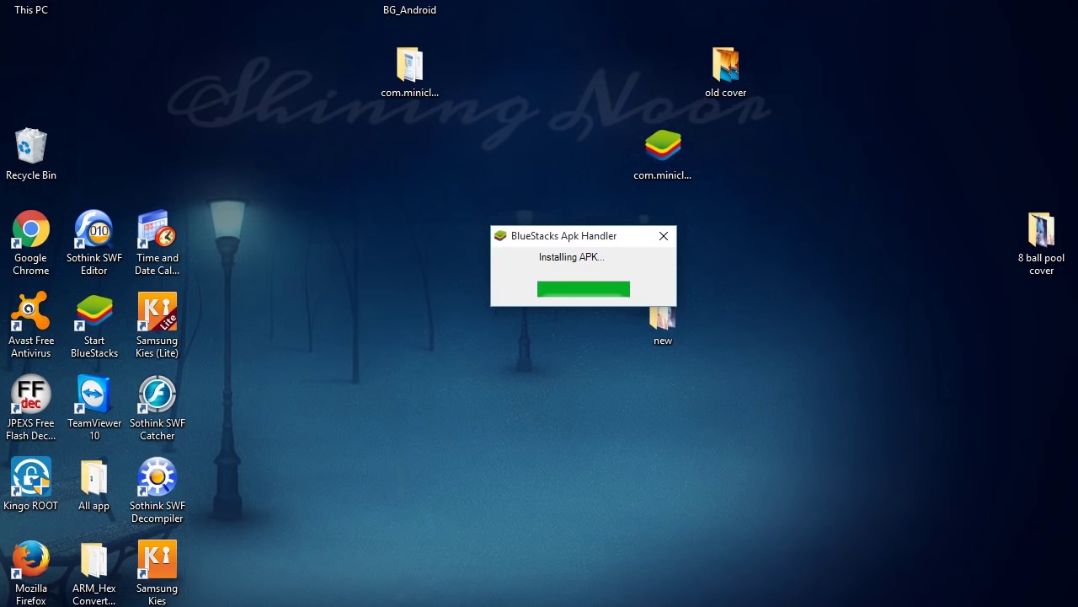
{"action": "left_click_drag", "start_coordinate": [575, 236], "coordinate": [745, 273]}
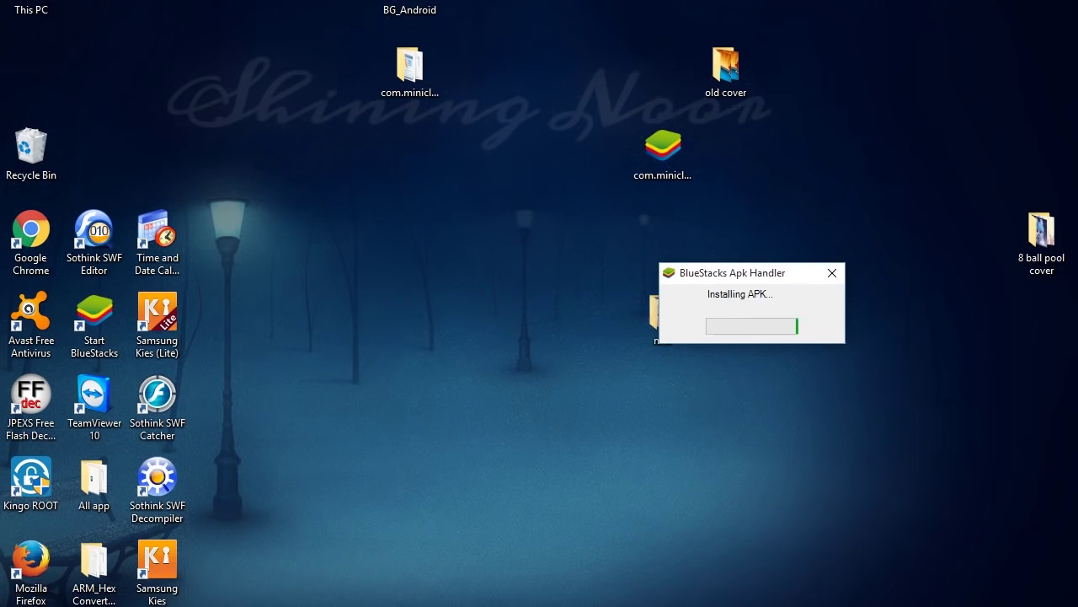
{"action": "right_click", "coordinate": [403, 186]}
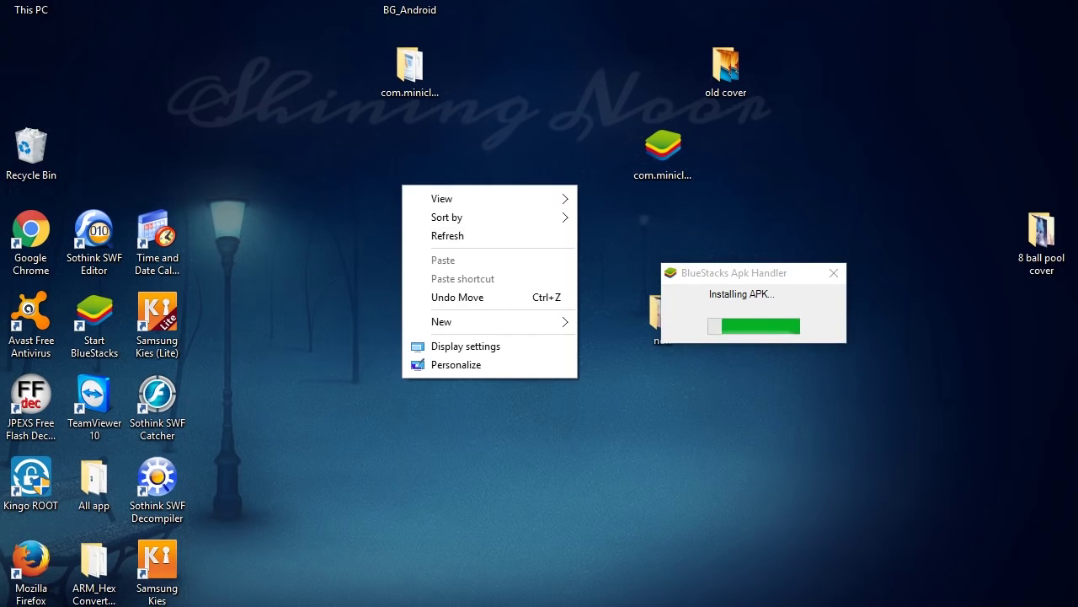
{"action": "left_click", "coordinate": [439, 236]}
{"action": "left_click_drag", "start_coordinate": [744, 273], "coordinate": [762, 232]}
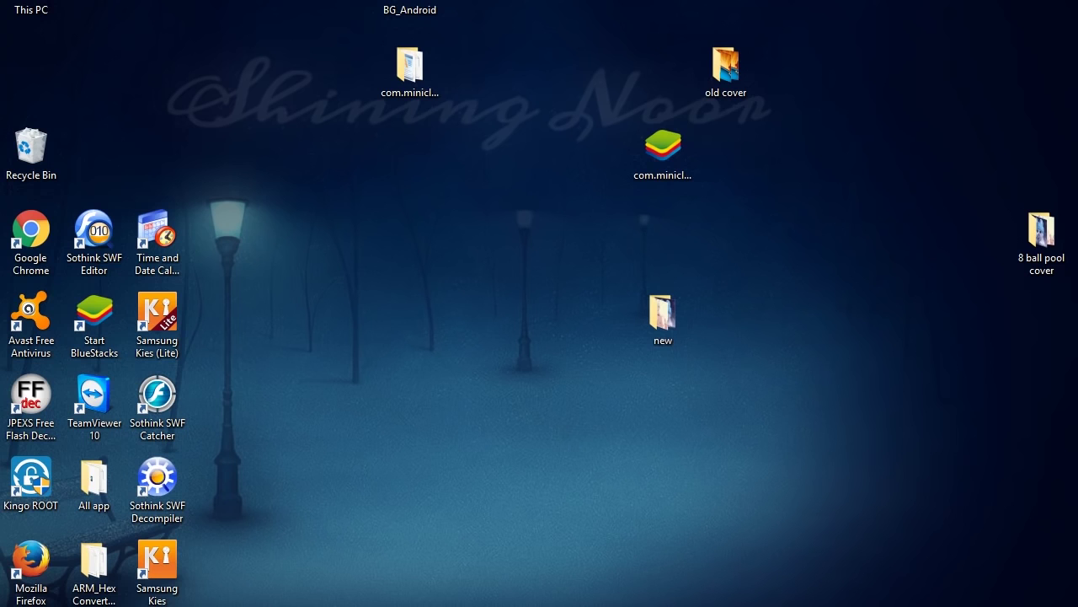
Switch to BlueStacks App Player, show all installed apps and launch 8 Ball Pool.
{"action": "key", "text": "alt+Tab"}
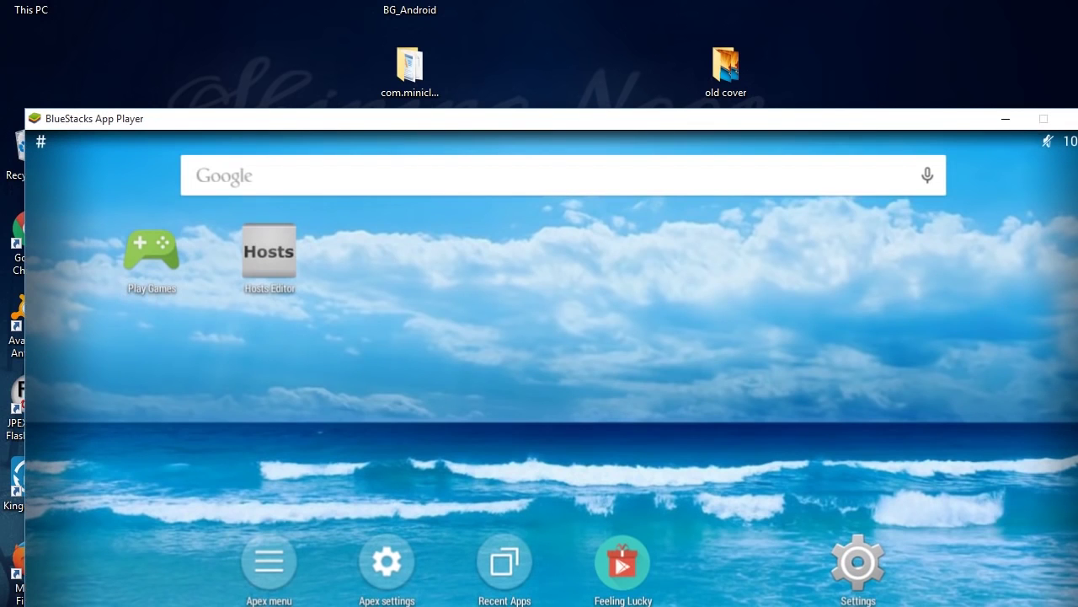
{"action": "left_click", "coordinate": [563, 604]}
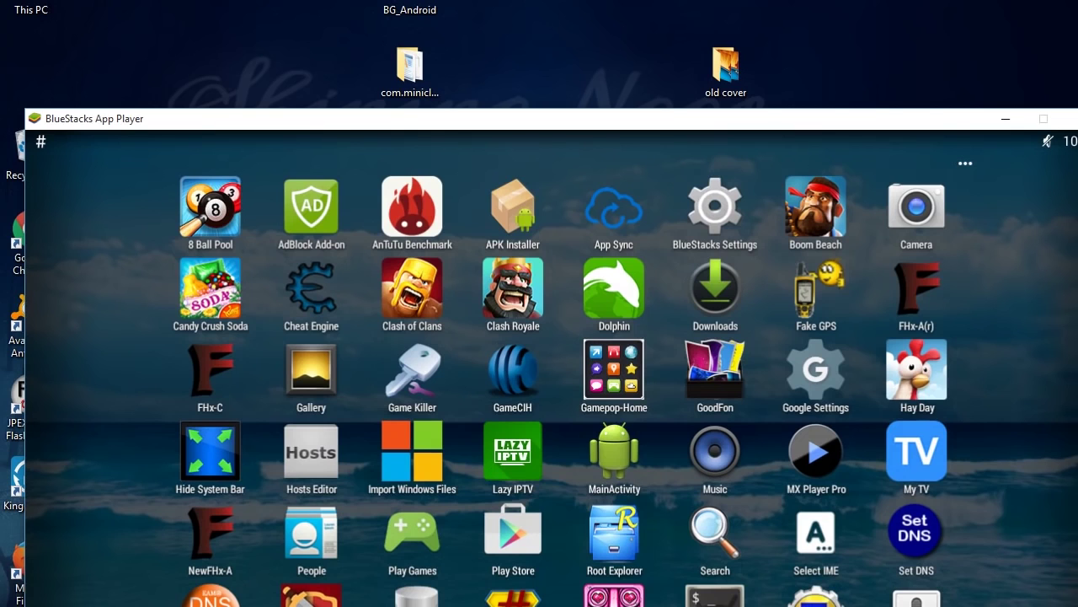
{"action": "left_click", "coordinate": [210, 207]}
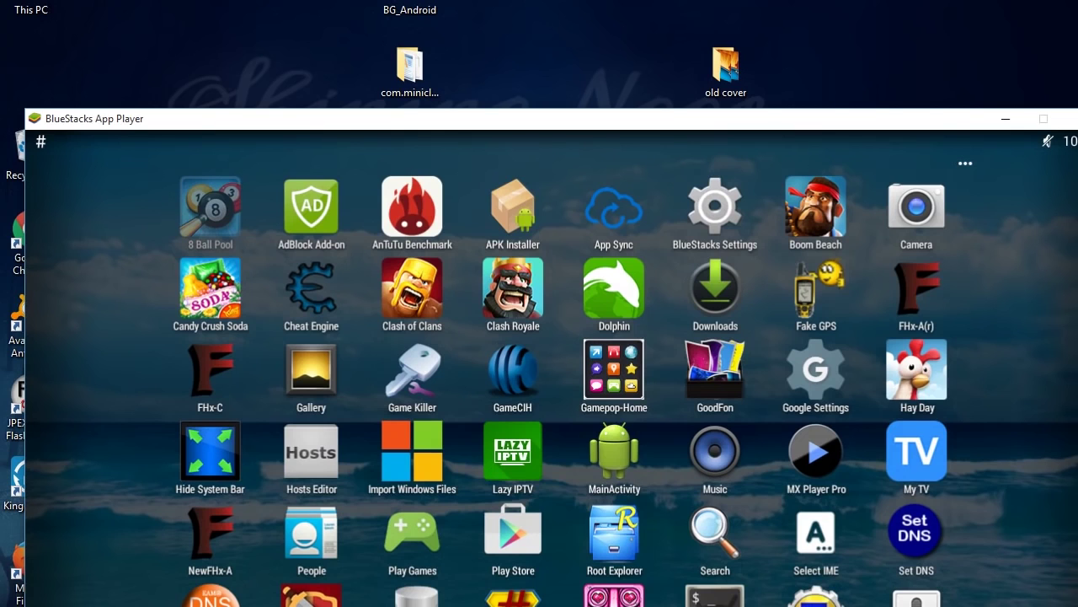